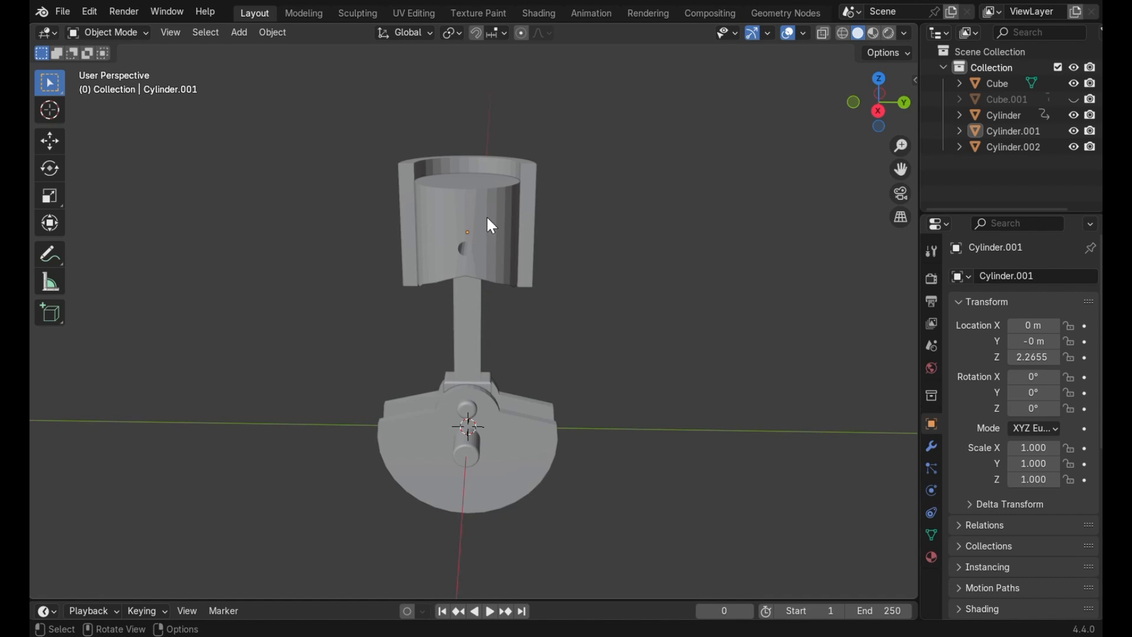
Move the piston and the connecting rod freely out of the assembly so each stands apart
{"action": "left_click", "coordinate": [483, 224]}
{"action": "key", "text": "g"}
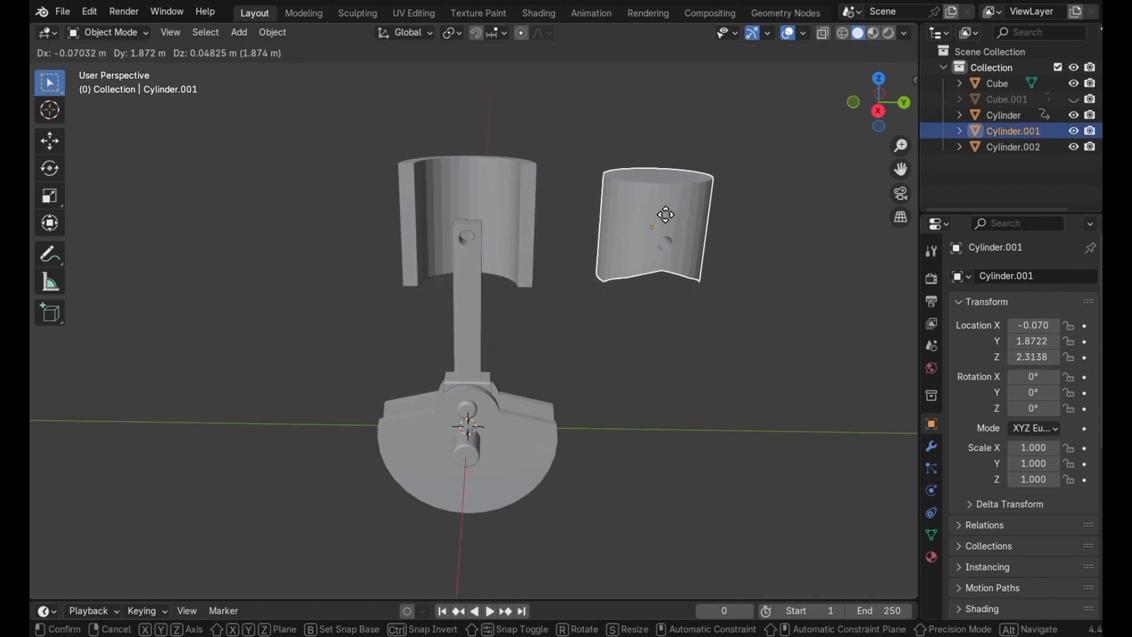
{"action": "left_click", "coordinate": [666, 215]}
{"action": "left_click", "coordinate": [475, 341]}
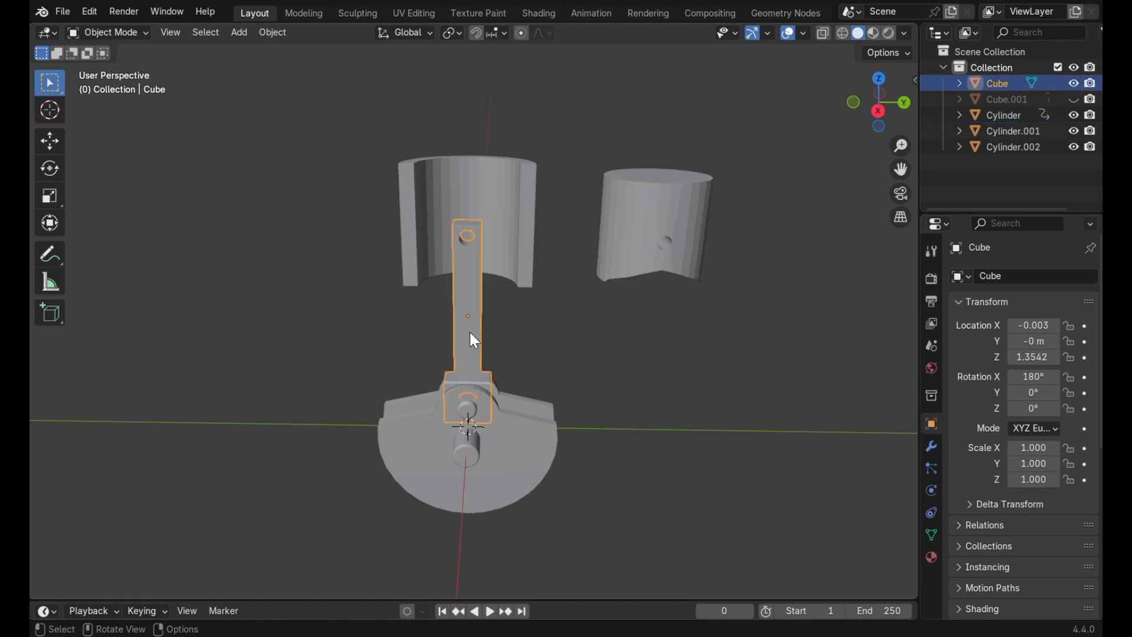
{"action": "key", "text": "g"}
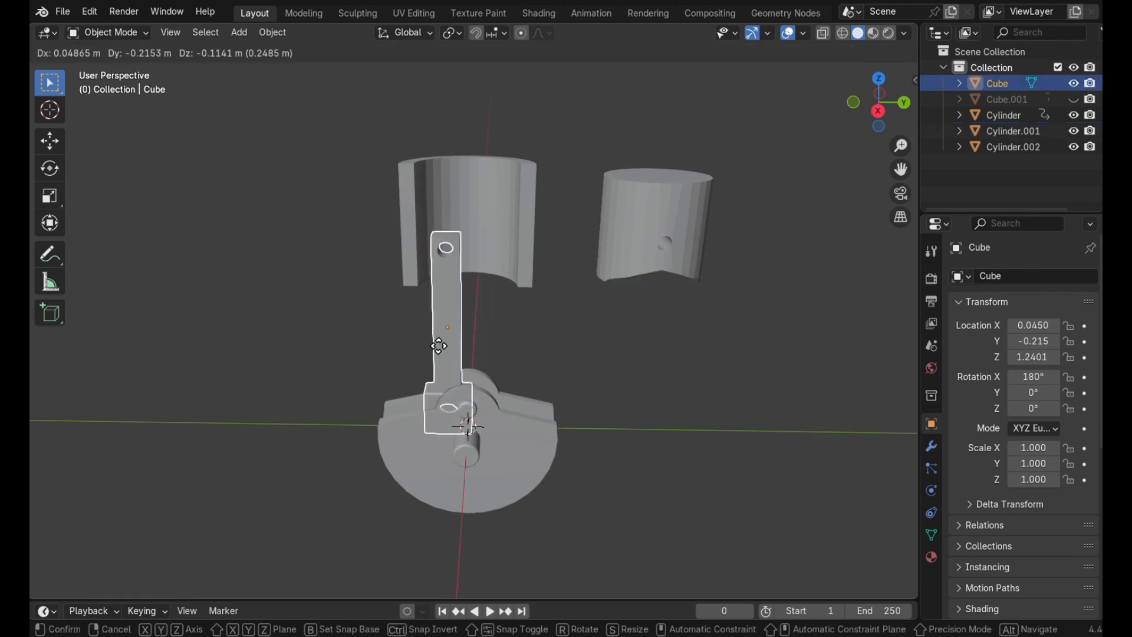
{"action": "left_click", "coordinate": [273, 312]}
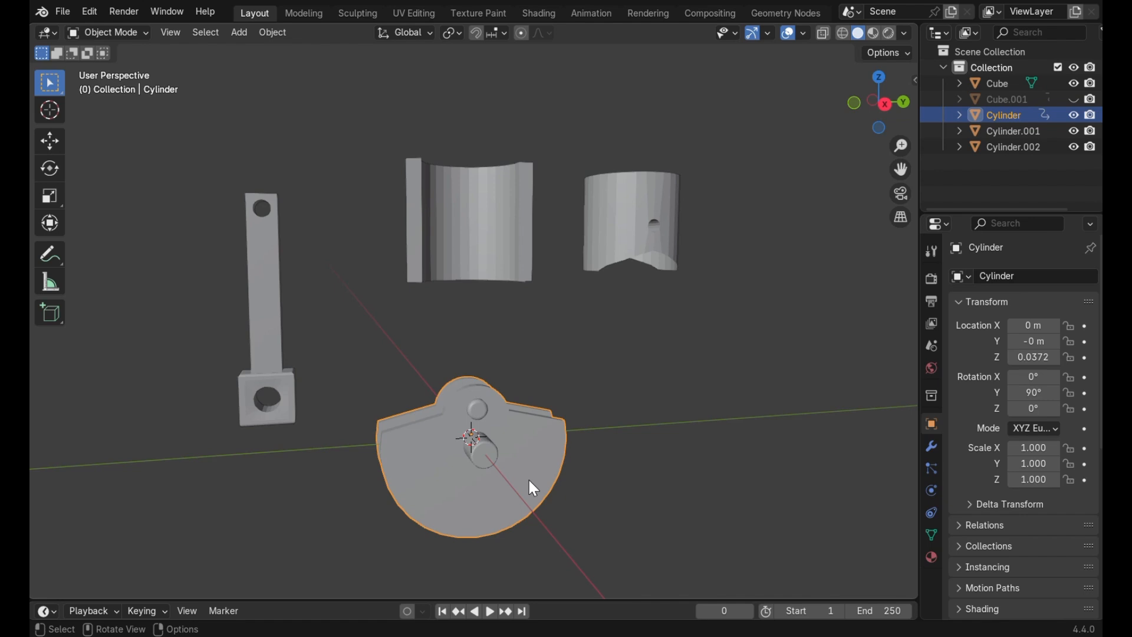
Move the crankshaft and the cut-open cylinder sleeve freely to show them as separate parts
{"action": "key", "text": "g"}
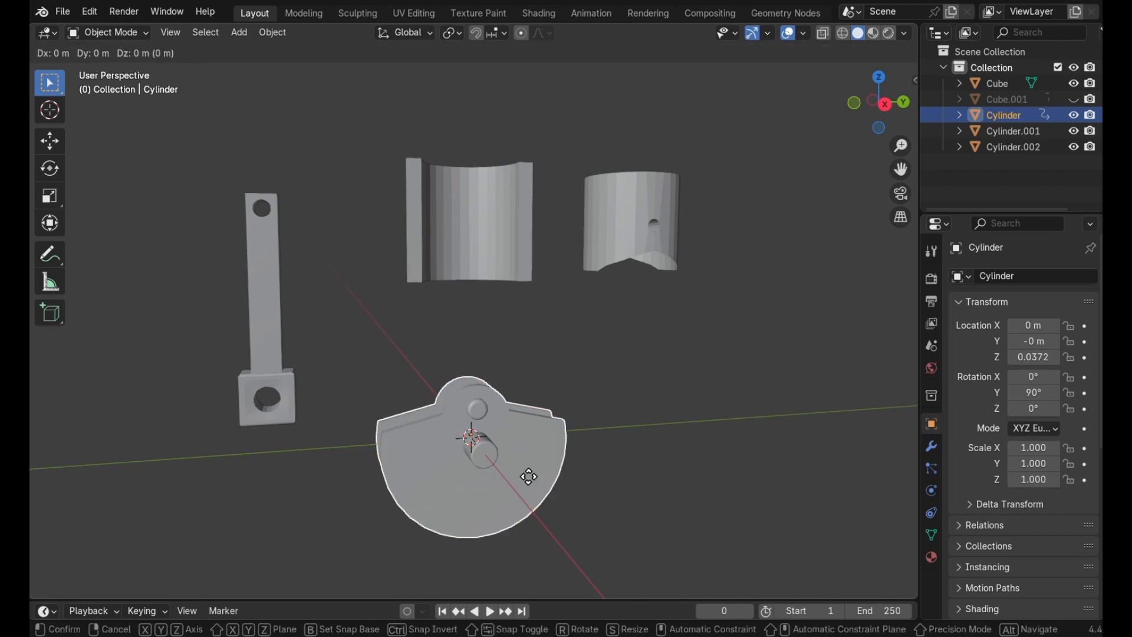
{"action": "left_click", "coordinate": [561, 458]}
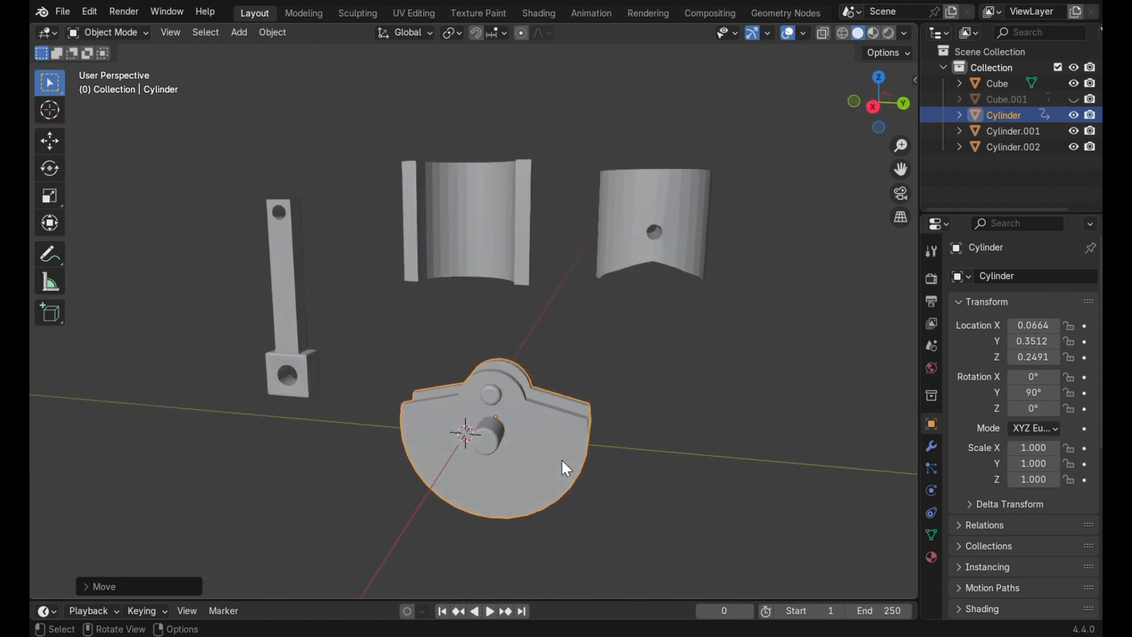
{"action": "left_click", "coordinate": [475, 245]}
{"action": "key", "text": "g"}
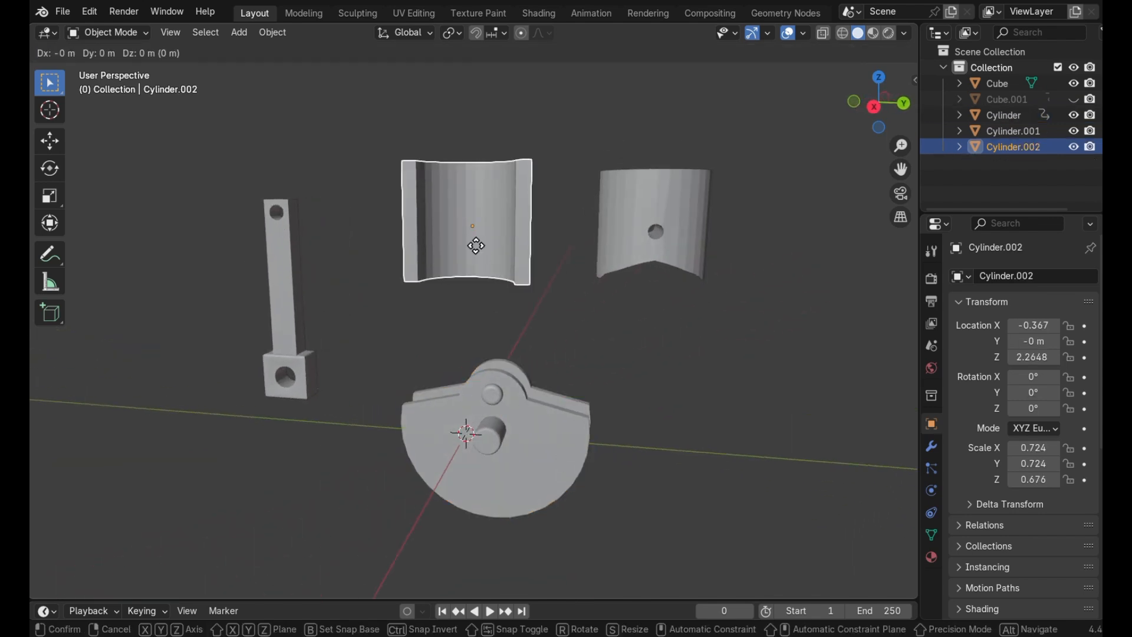
{"action": "left_click", "coordinate": [468, 212]}
{"action": "middle_click_drag", "start_coordinate": [466, 210], "coordinate": [484, 220]}
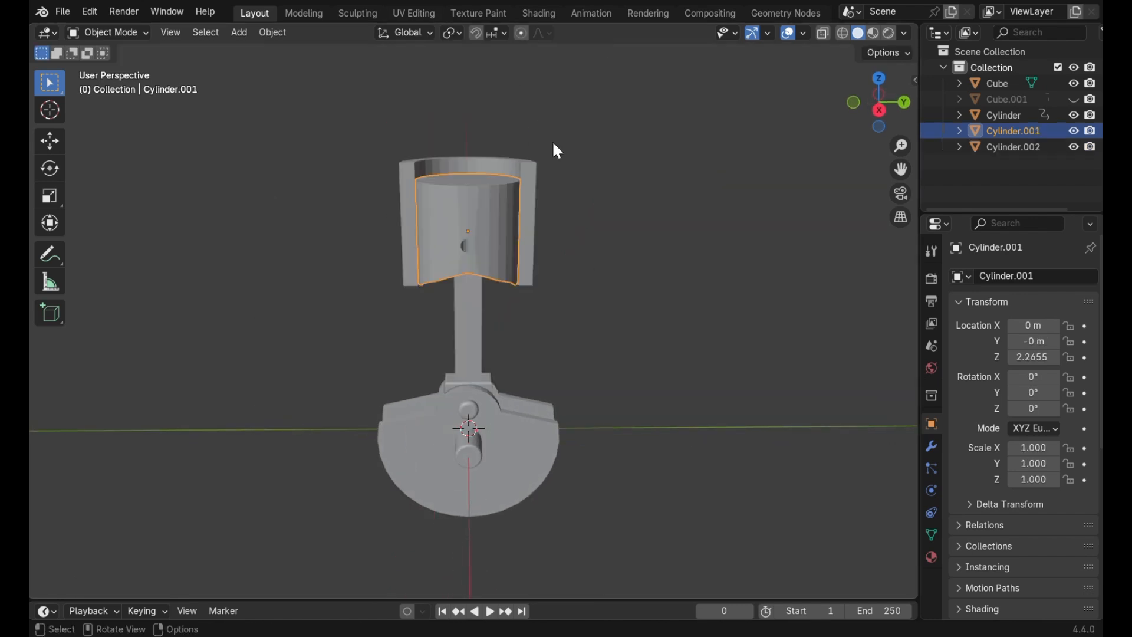
{"action": "middle_click_drag", "start_coordinate": [590, 208], "coordinate": [591, 208]}
{"action": "left_click", "coordinate": [587, 208]}
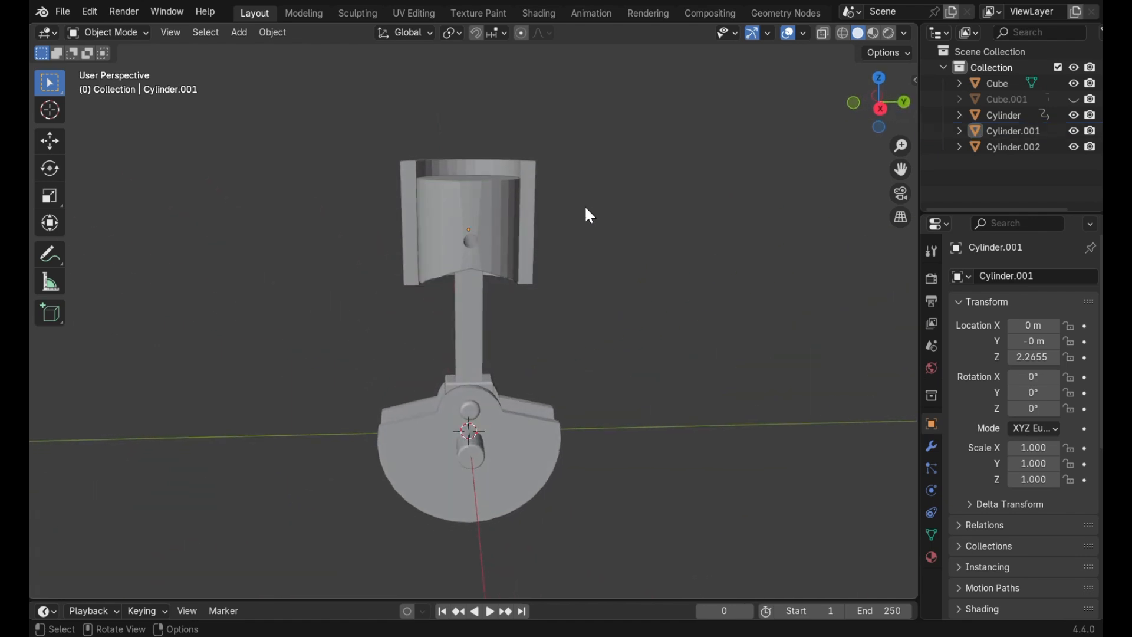
{"action": "left_click", "coordinate": [488, 231]}
{"action": "middle_click_drag", "start_coordinate": [626, 392], "coordinate": [625, 391]}
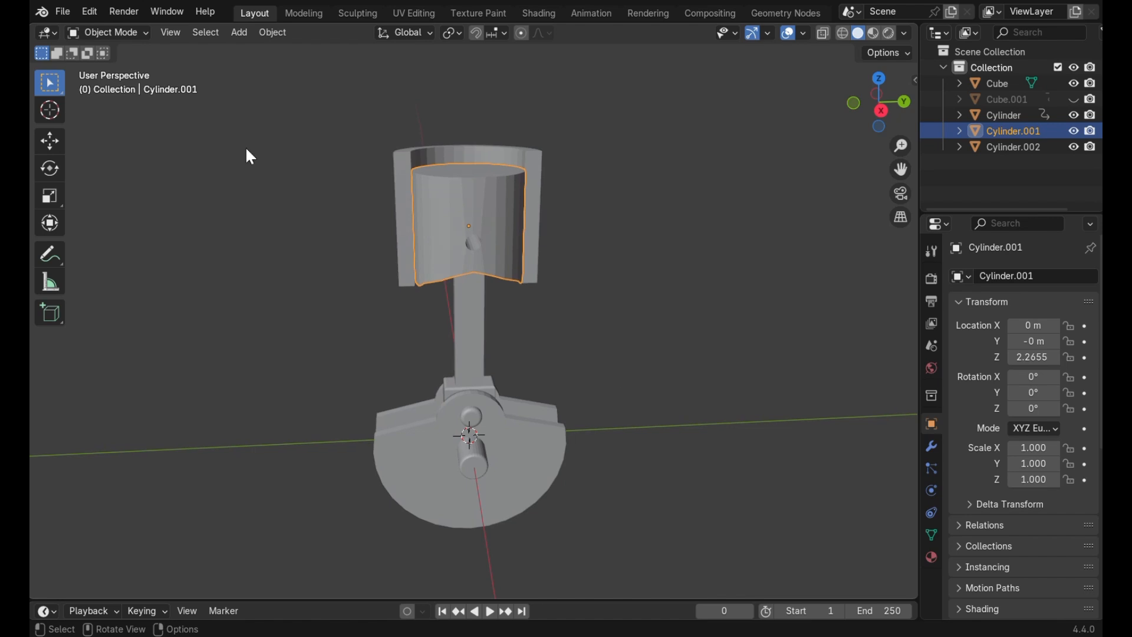
Add an armature at the world origin and enable its In Front viewport display
{"action": "left_click", "coordinate": [239, 33]}
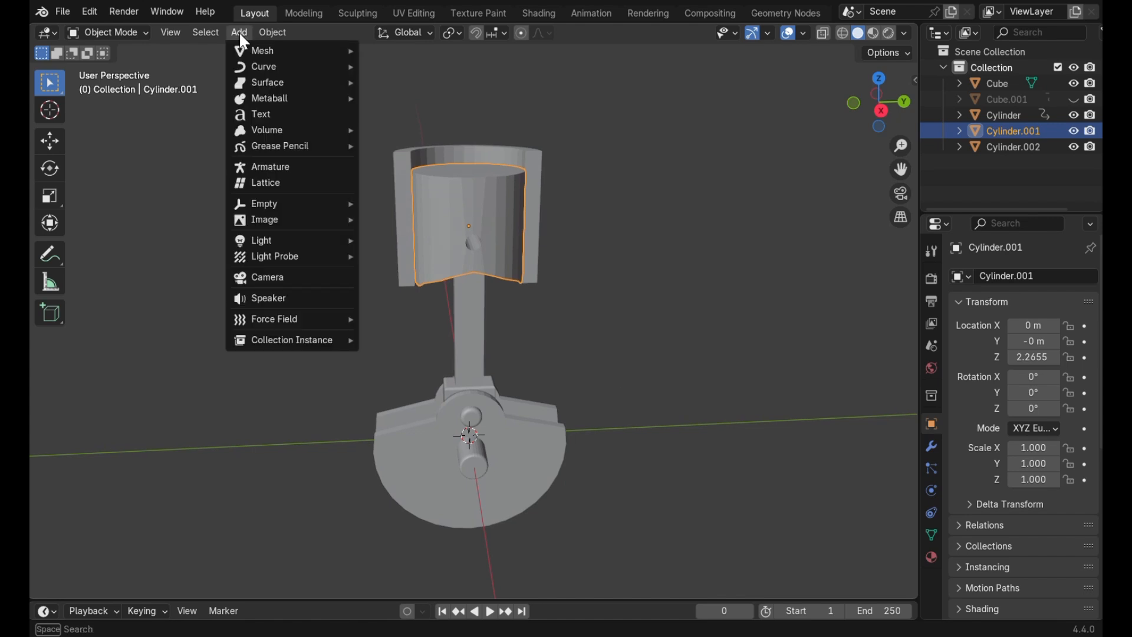
{"action": "left_click", "coordinate": [277, 171]}
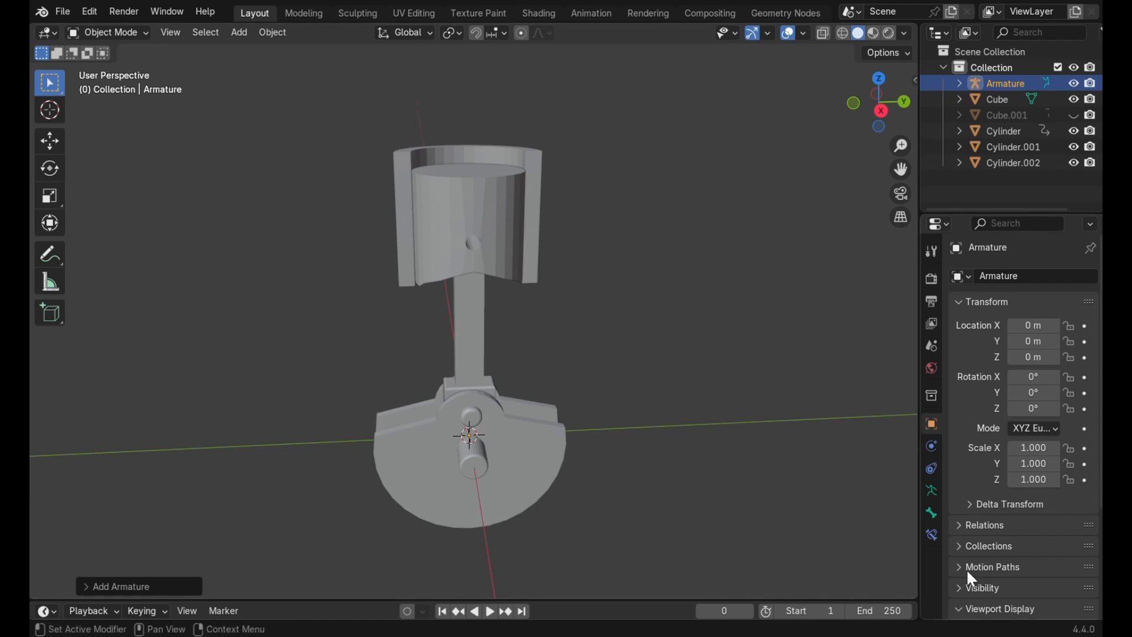
{"action": "scroll", "coordinate": [973, 572], "scroll_direction": "down", "scroll_amount": 3}
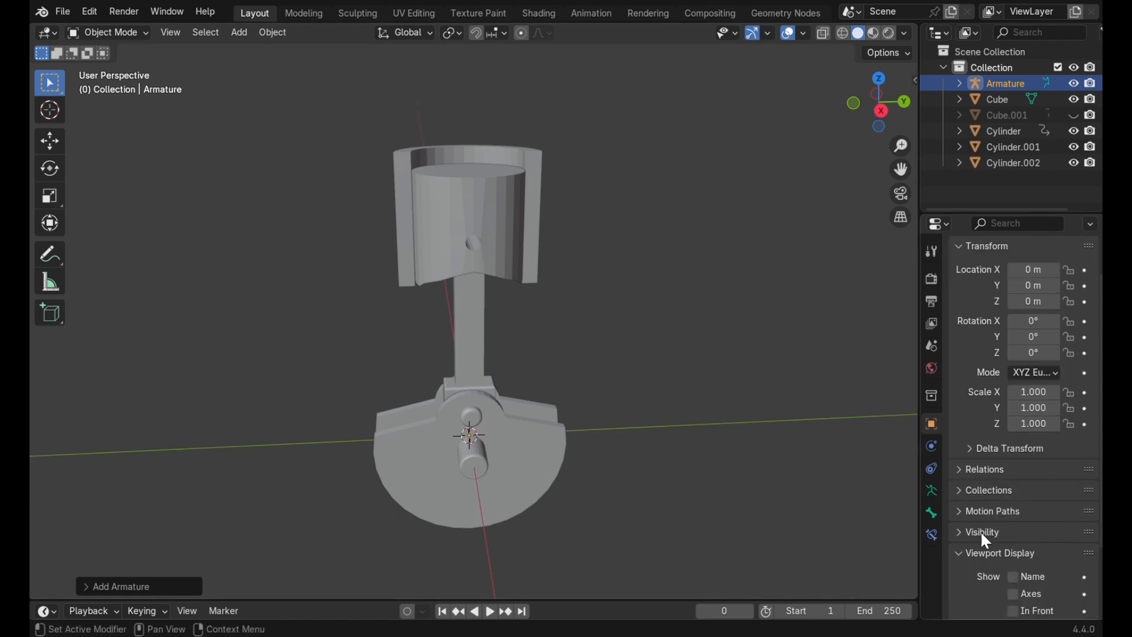
{"action": "scroll", "coordinate": [982, 534], "scroll_direction": "down", "scroll_amount": 3}
{"action": "left_click", "coordinate": [1010, 557]}
{"action": "middle_click_drag", "start_coordinate": [643, 433], "coordinate": [639, 423]}
Enter Edit Mode on the armature and switch the direction of its bone
{"action": "left_click", "coordinate": [137, 33]}
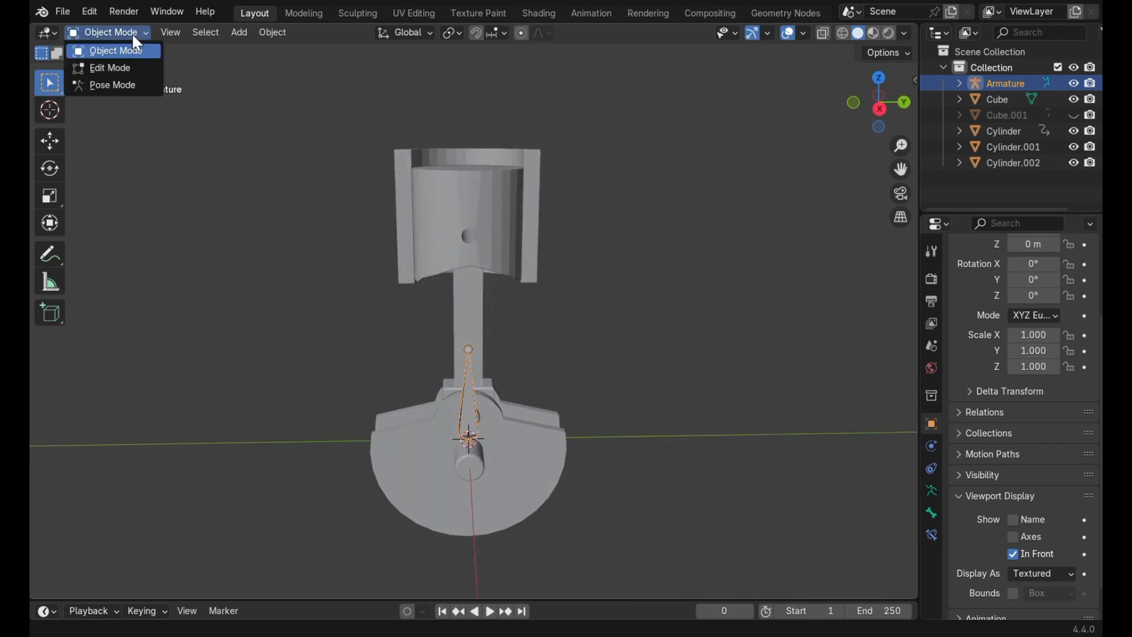
{"action": "left_click", "coordinate": [130, 63]}
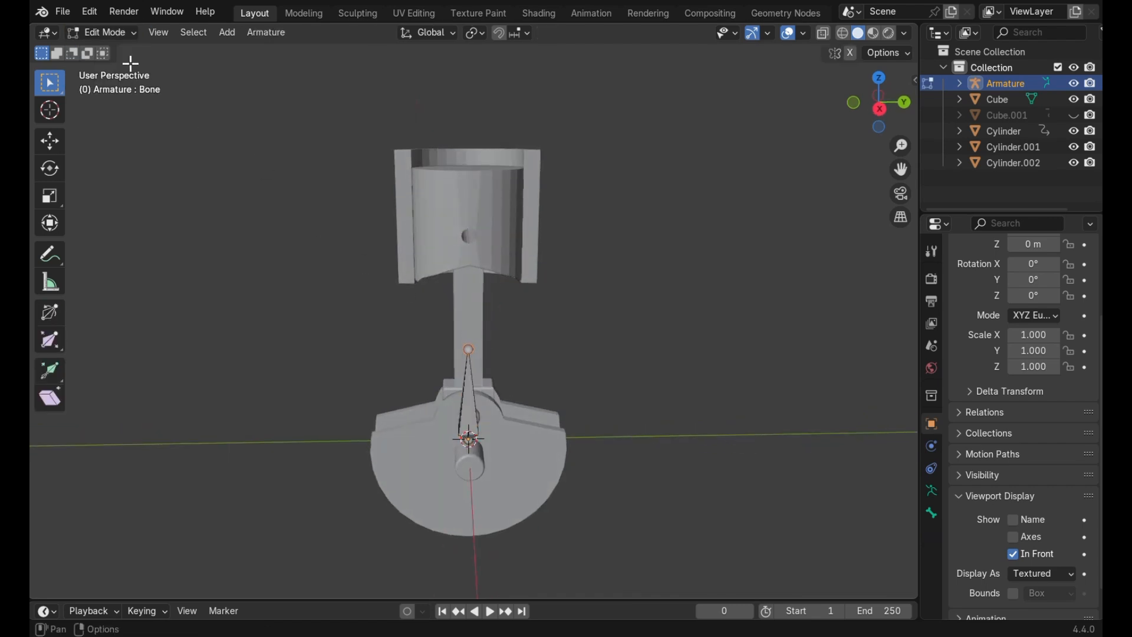
{"action": "left_click", "coordinate": [470, 406]}
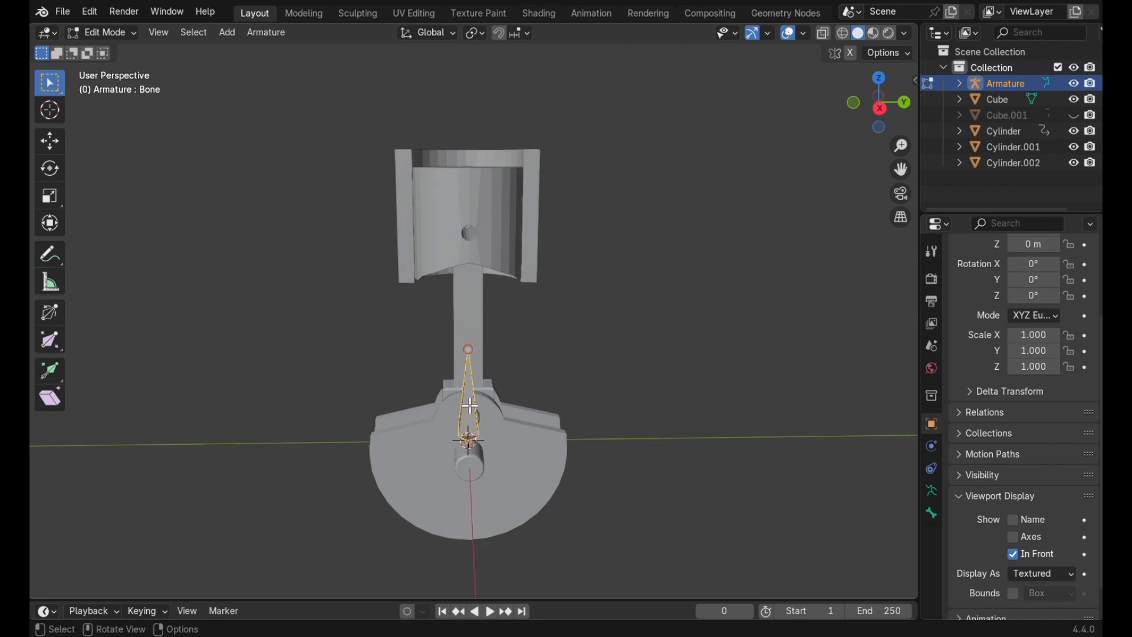
{"action": "right_click", "coordinate": [576, 285]}
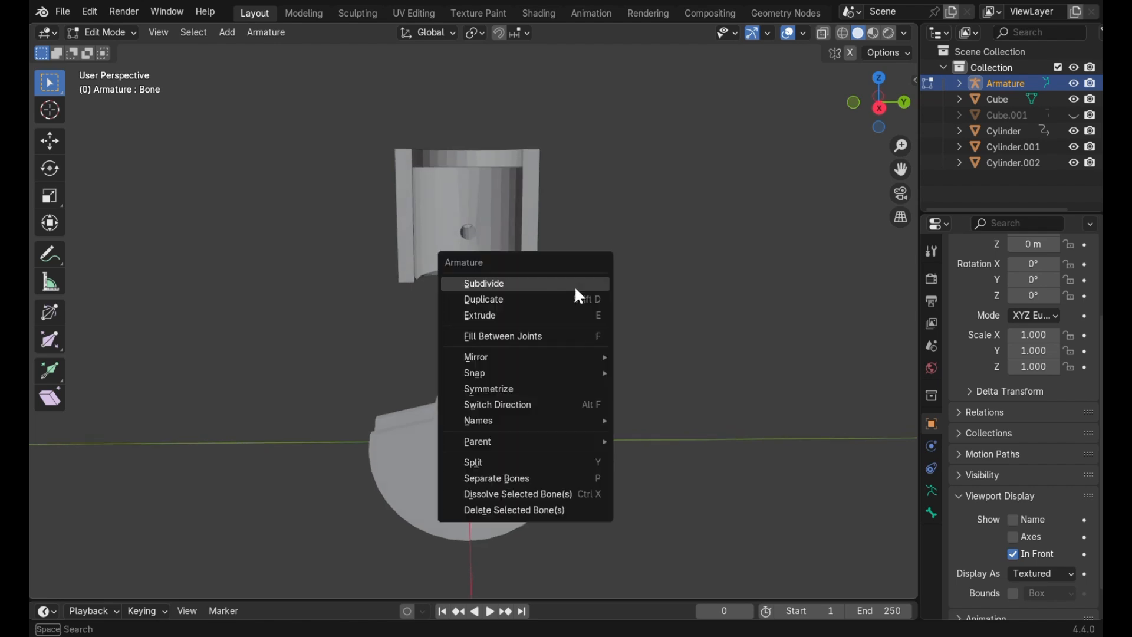
{"action": "left_click", "coordinate": [508, 405]}
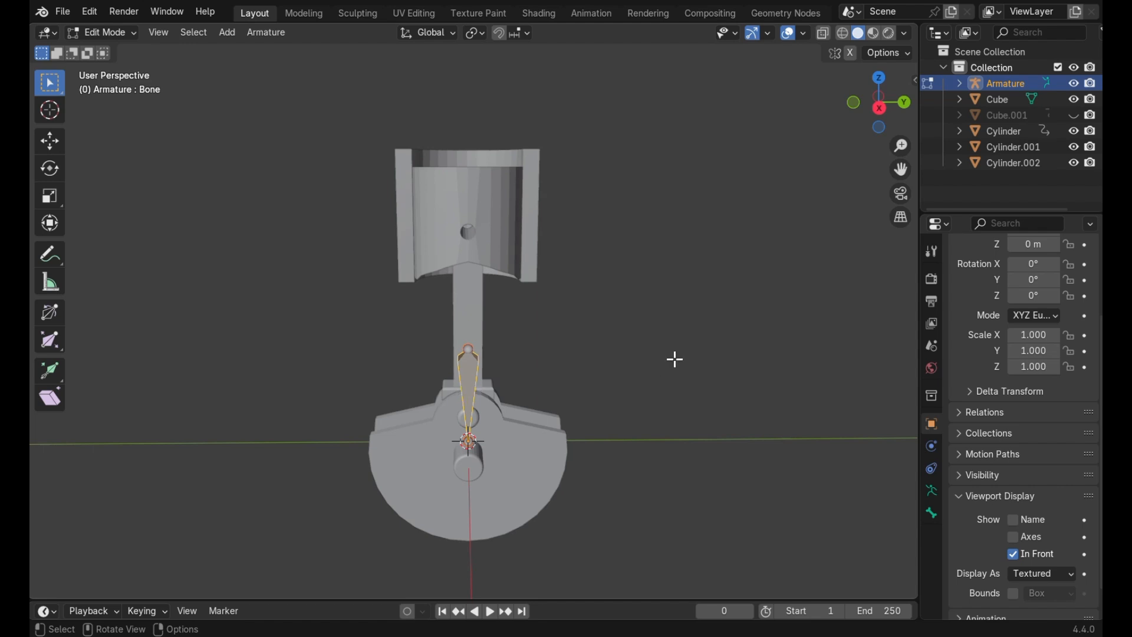
In wireframe shading, move the bone up about 1.23 m along Z so its upper joint sits in the piston's pin hole
{"action": "left_click", "coordinate": [843, 33]}
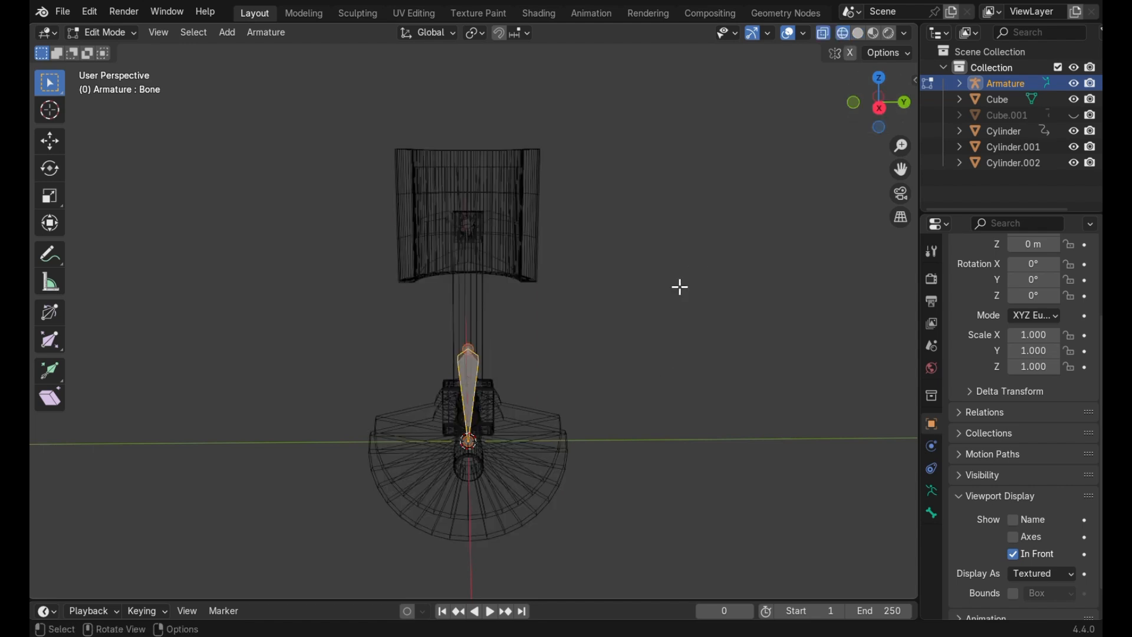
{"action": "scroll", "coordinate": [680, 287], "scroll_direction": "up", "scroll_amount": 3}
{"action": "left_click", "coordinate": [878, 108]}
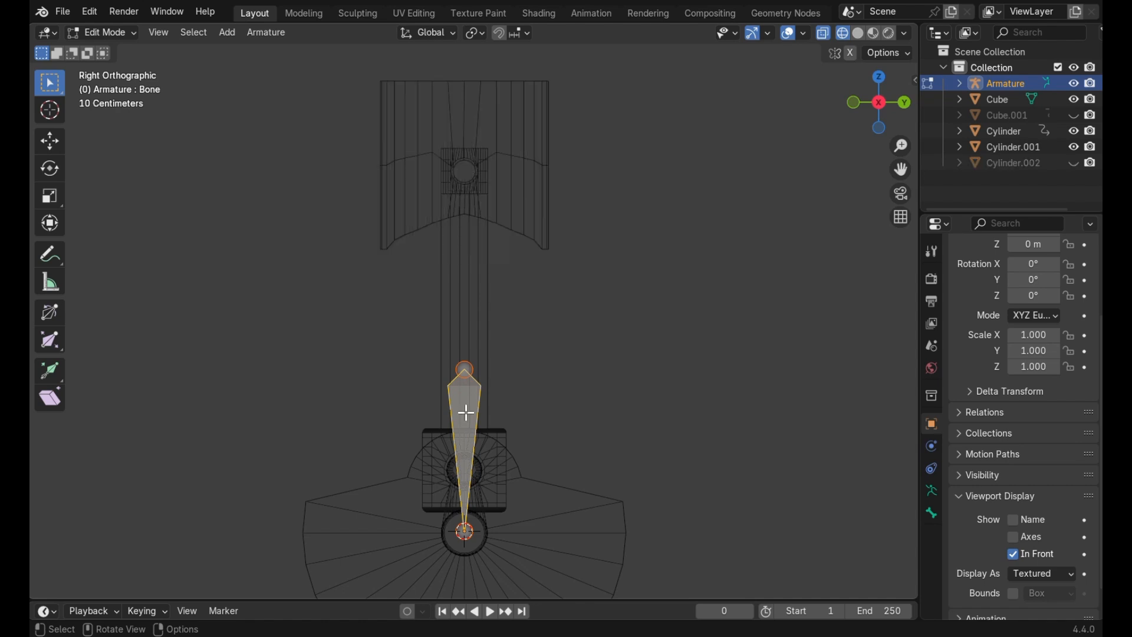
{"action": "key", "text": "g"}
{"action": "key", "text": "z"}
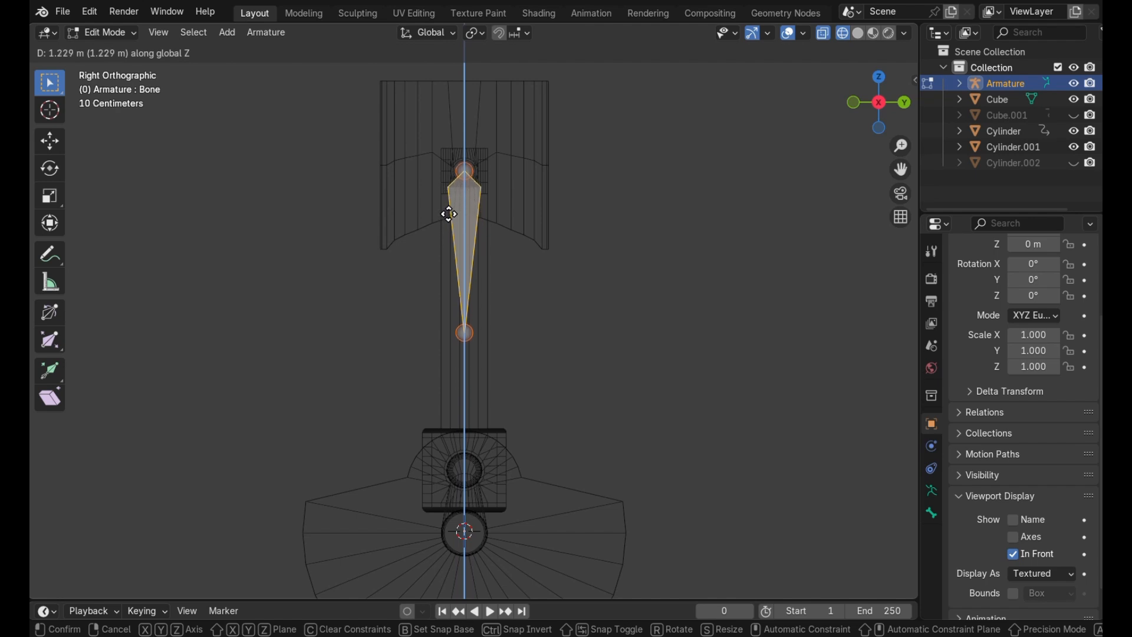
{"action": "left_click", "coordinate": [449, 214]}
{"action": "scroll", "coordinate": [658, 180], "scroll_direction": "up", "scroll_amount": 3, "text": "shift"}
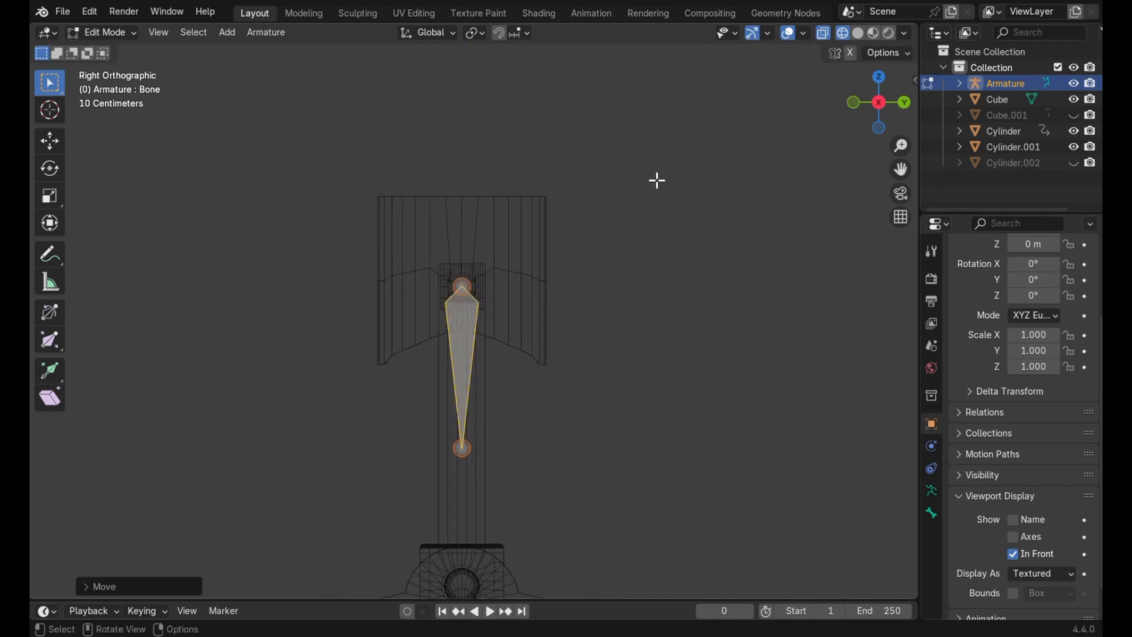
{"action": "scroll", "coordinate": [656, 181], "scroll_direction": "up", "scroll_amount": 5}
{"action": "left_click", "coordinate": [882, 105]}
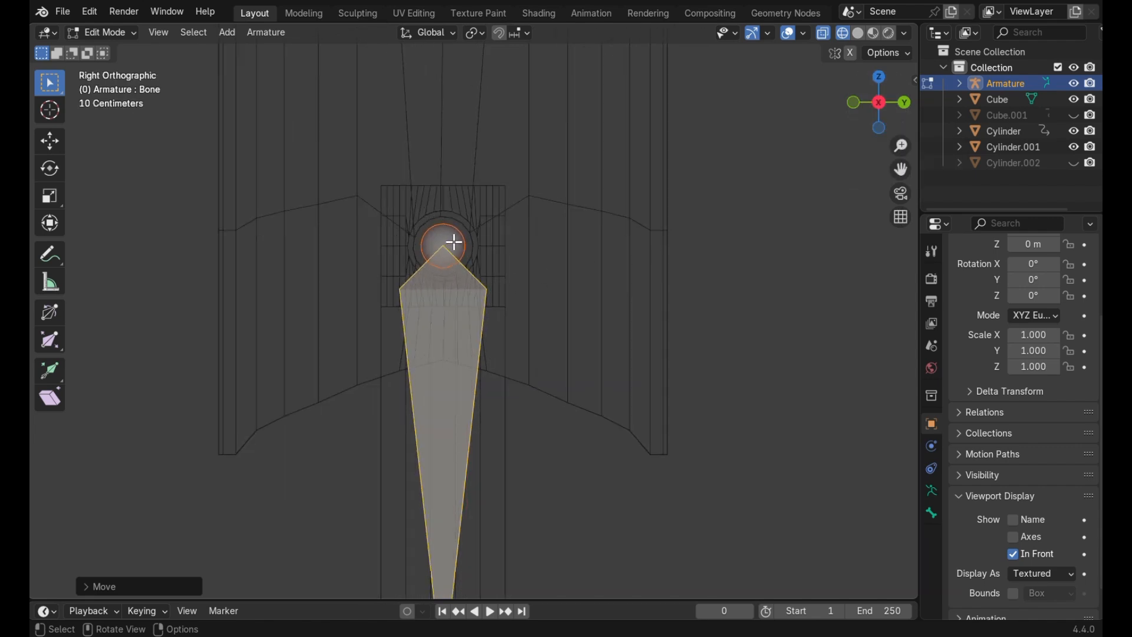
{"action": "scroll", "coordinate": [454, 242], "scroll_direction": "up", "scroll_amount": 2}
{"action": "scroll", "coordinate": [454, 241], "scroll_direction": "up", "scroll_amount": 2}
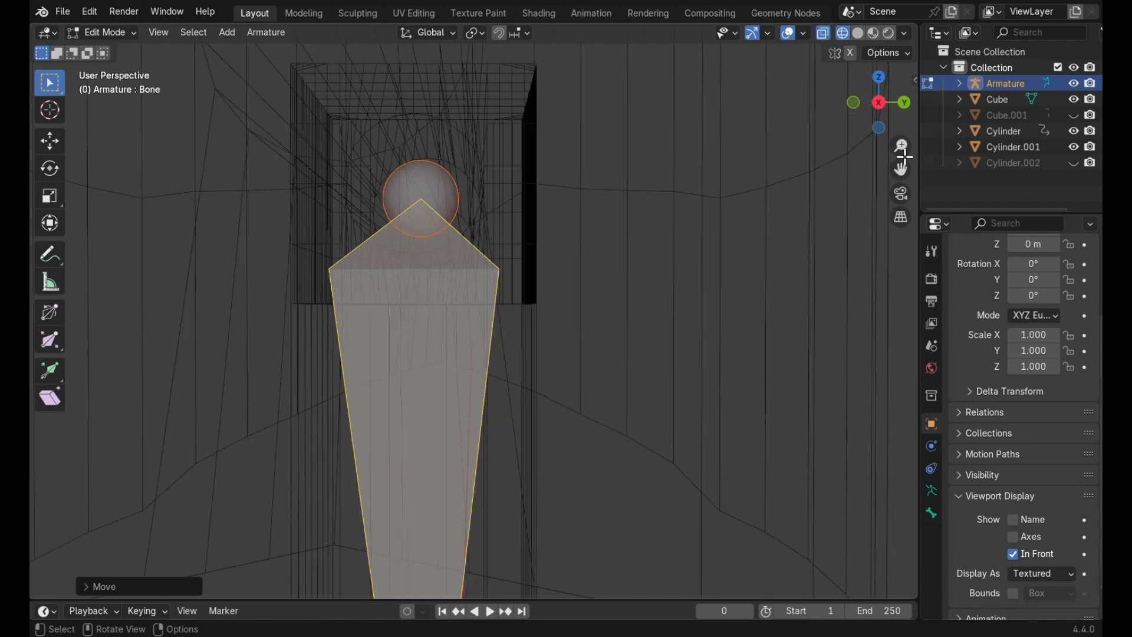
{"action": "left_click", "coordinate": [873, 102]}
Move the bone's lower joint down about 0.85 m along Z to the centre of the crankpin
{"action": "scroll", "coordinate": [522, 304], "scroll_direction": "down", "scroll_amount": 7}
{"action": "scroll", "coordinate": [521, 305], "scroll_direction": "down", "scroll_amount": 2}
{"action": "scroll", "coordinate": [521, 305], "scroll_direction": "down", "scroll_amount": 6, "text": "shift"}
{"action": "scroll", "coordinate": [521, 305], "scroll_direction": "up", "scroll_amount": 5}
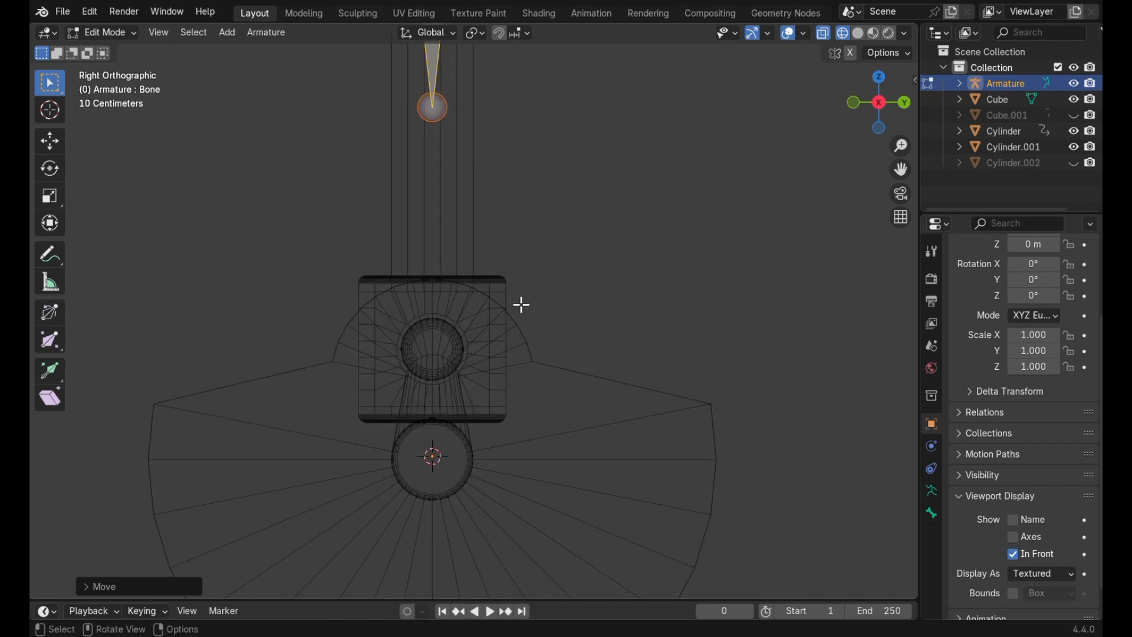
{"action": "left_click", "coordinate": [439, 118]}
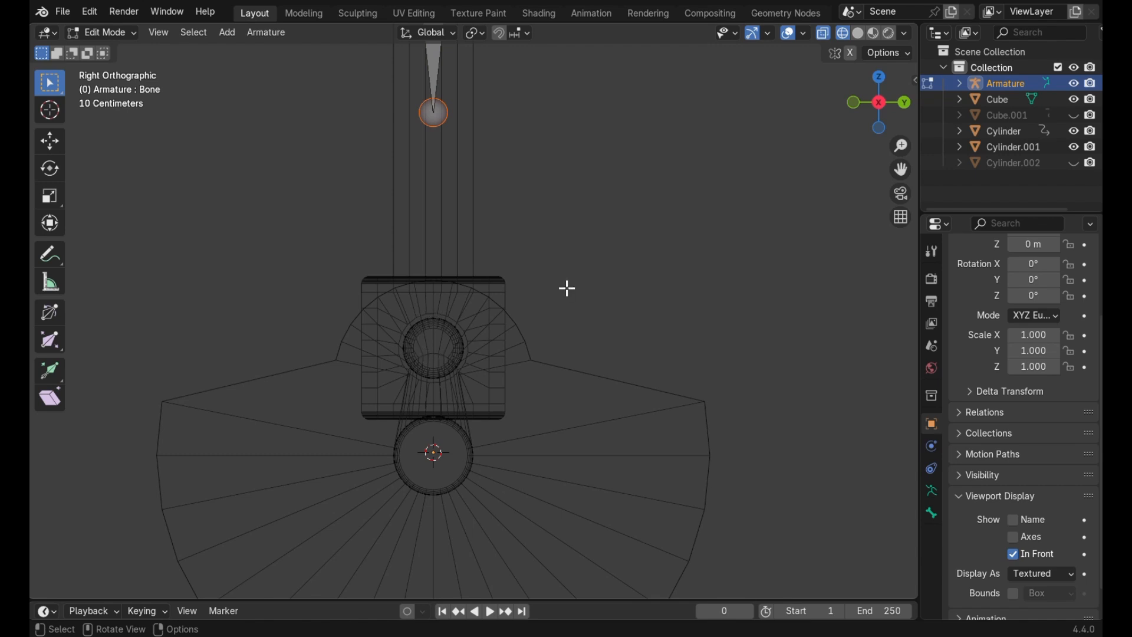
{"action": "key", "text": "g"}
{"action": "key", "text": "z"}
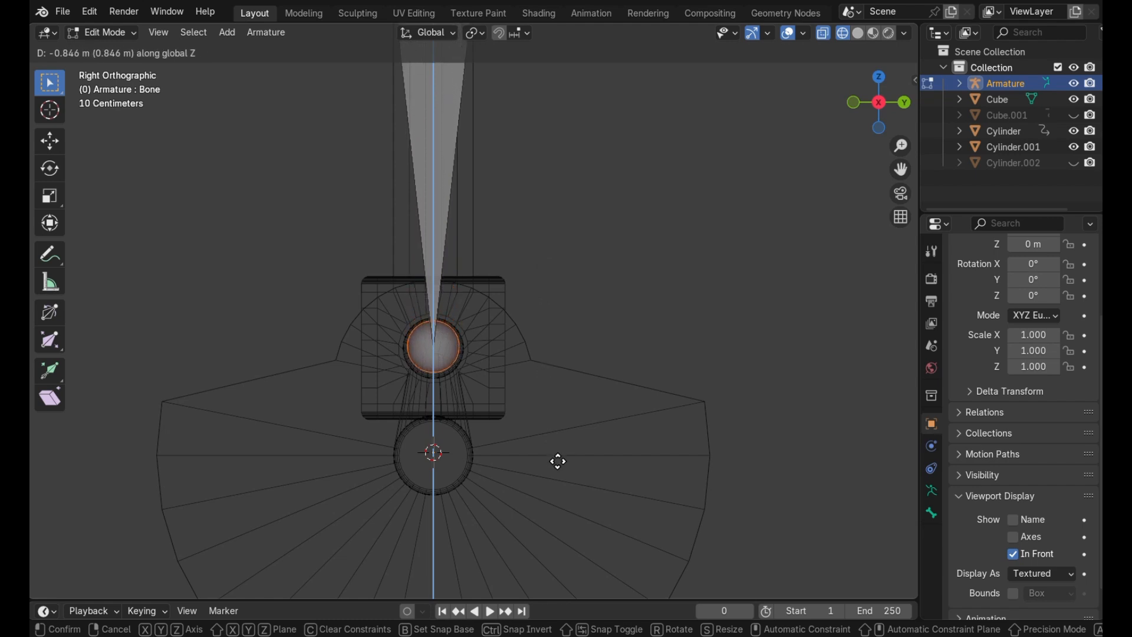
{"action": "left_click", "coordinate": [558, 463]}
{"action": "middle_click_drag", "start_coordinate": [557, 462], "coordinate": [558, 462]}
{"action": "scroll", "coordinate": [558, 463], "scroll_direction": "up", "scroll_amount": 3}
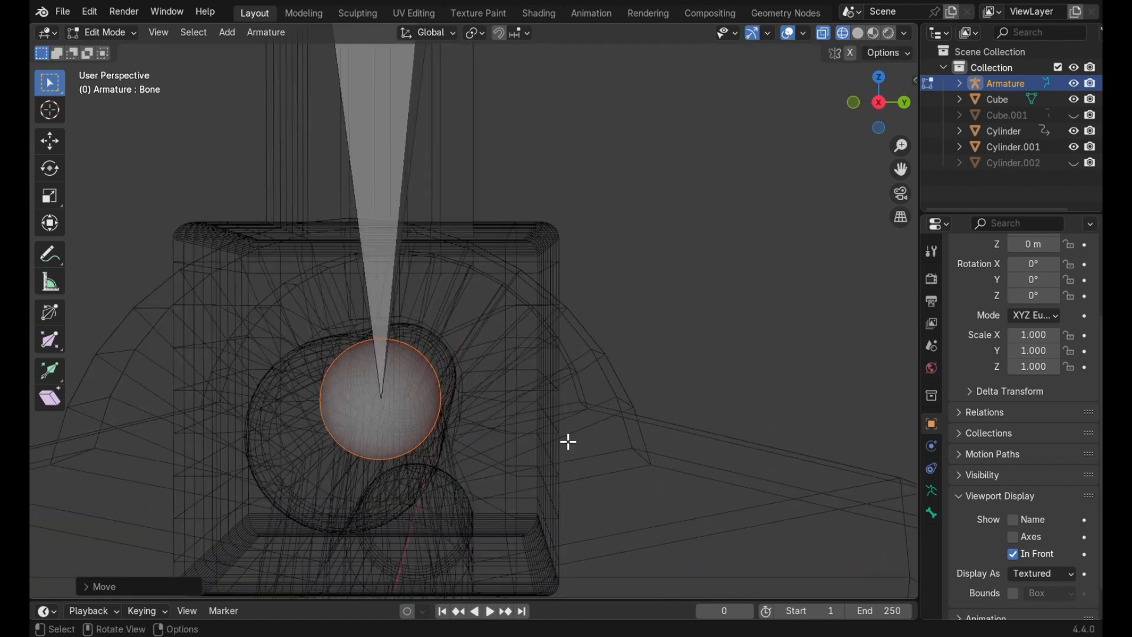
{"action": "left_click", "coordinate": [880, 103]}
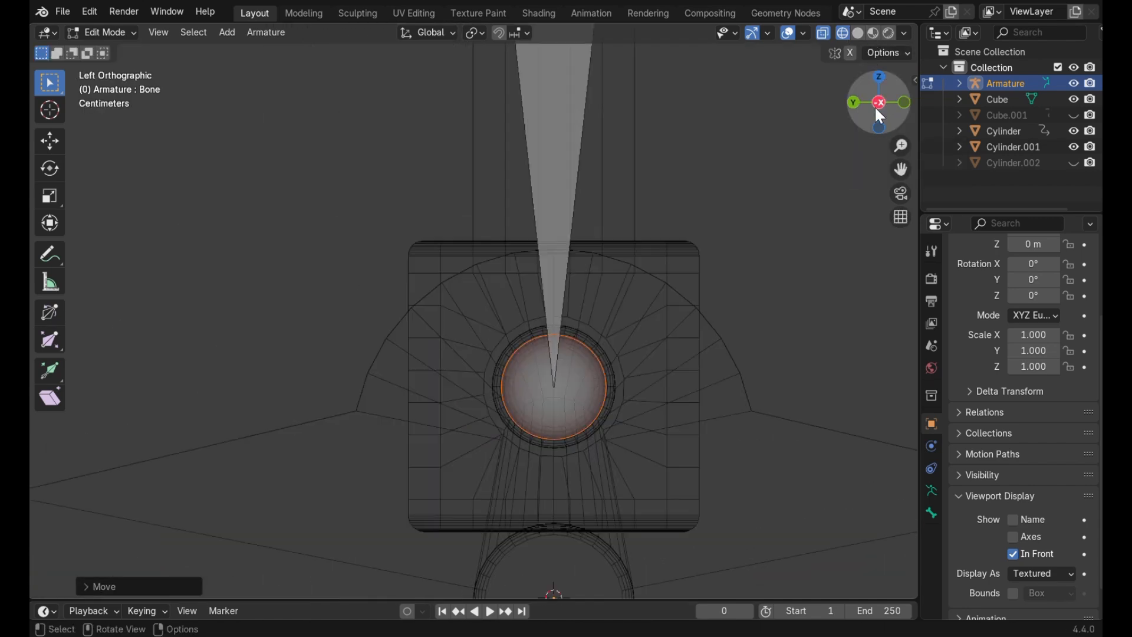
Extrude a second bone about 0.5 m up along Z from the upper joint into the piston, and select it
{"action": "scroll", "coordinate": [690, 393], "scroll_direction": "down", "scroll_amount": 7}
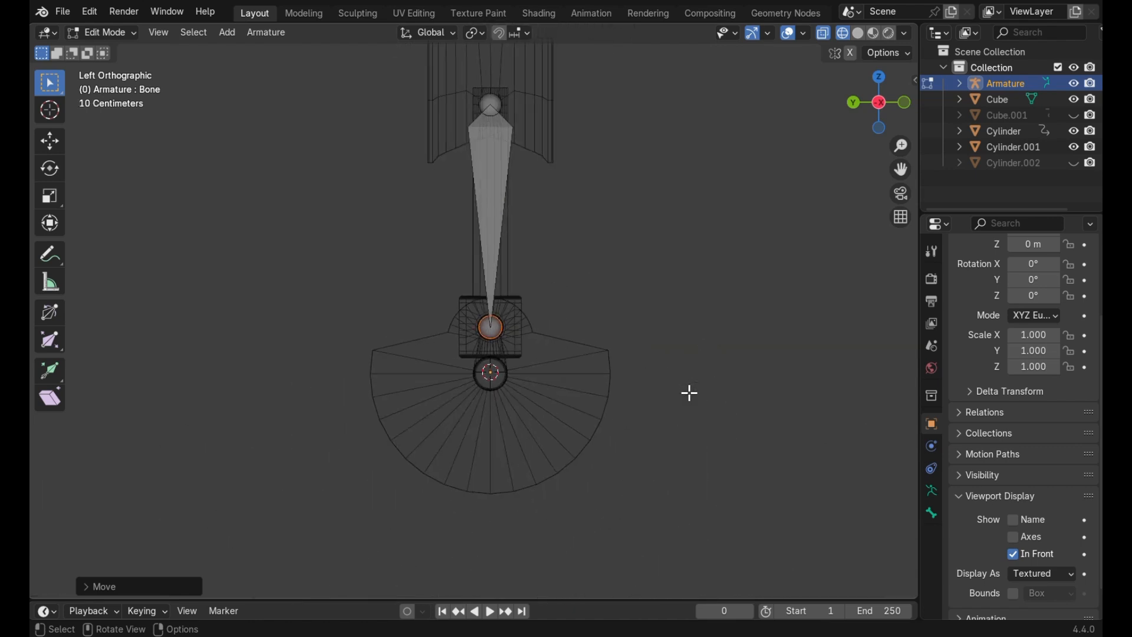
{"action": "scroll", "coordinate": [690, 393], "scroll_direction": "down", "scroll_amount": 1}
{"action": "left_click", "coordinate": [500, 207]}
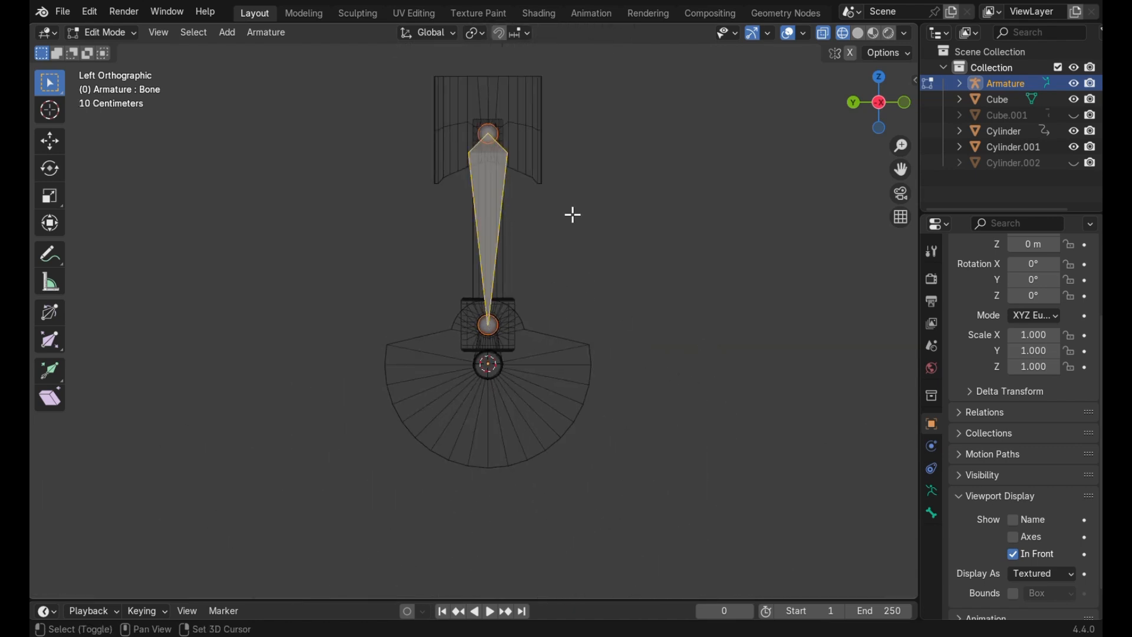
{"action": "mouse_move", "coordinate": [572, 214]}
{"action": "middle_mouse_down", "text": "shift"}
{"action": "mouse_move", "coordinate": [547, 272]}
{"action": "mouse_move", "coordinate": [574, 217]}
{"action": "middle_mouse_up", "text": "shift"}
{"action": "scroll", "coordinate": [572, 215], "scroll_direction": "up", "scroll_amount": 2}
{"action": "scroll", "coordinate": [572, 215], "scroll_direction": "down", "scroll_amount": 1}
{"action": "left_click", "coordinate": [499, 148]}
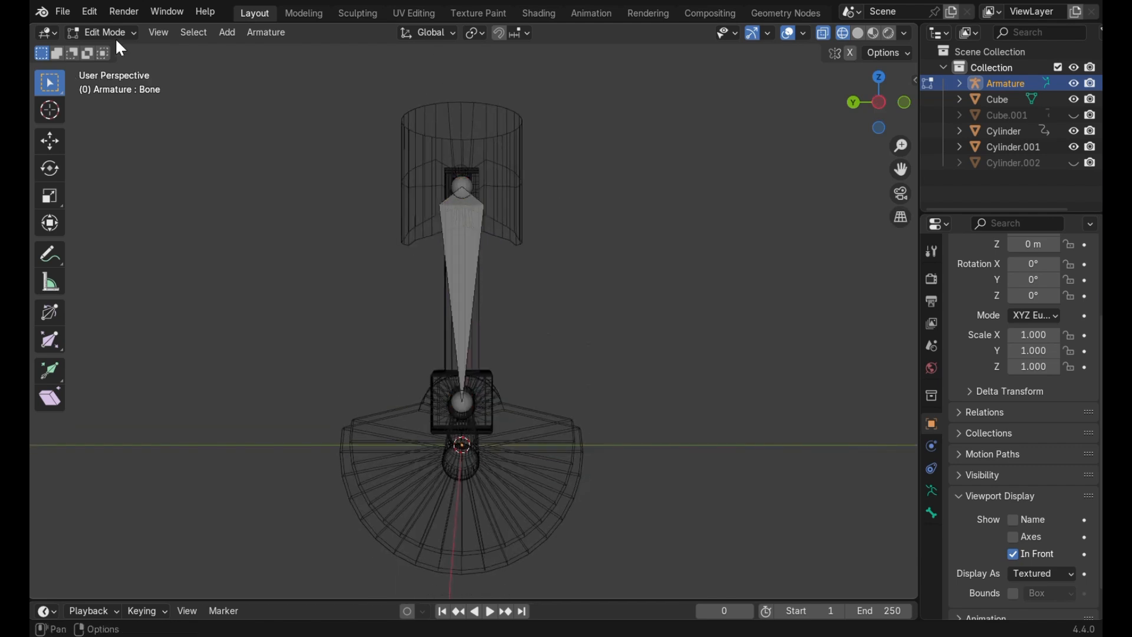
{"action": "middle_click_drag", "start_coordinate": [473, 155], "coordinate": [469, 157]}
{"action": "left_click", "coordinate": [460, 180]}
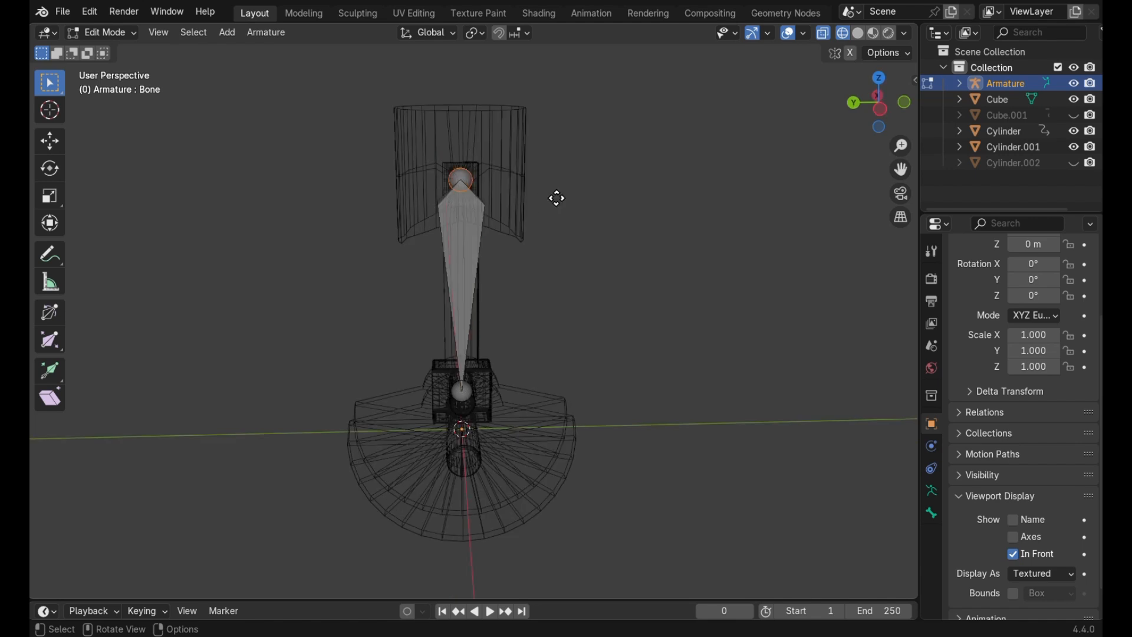
{"action": "key", "text": "e"}
{"action": "key", "text": "z"}
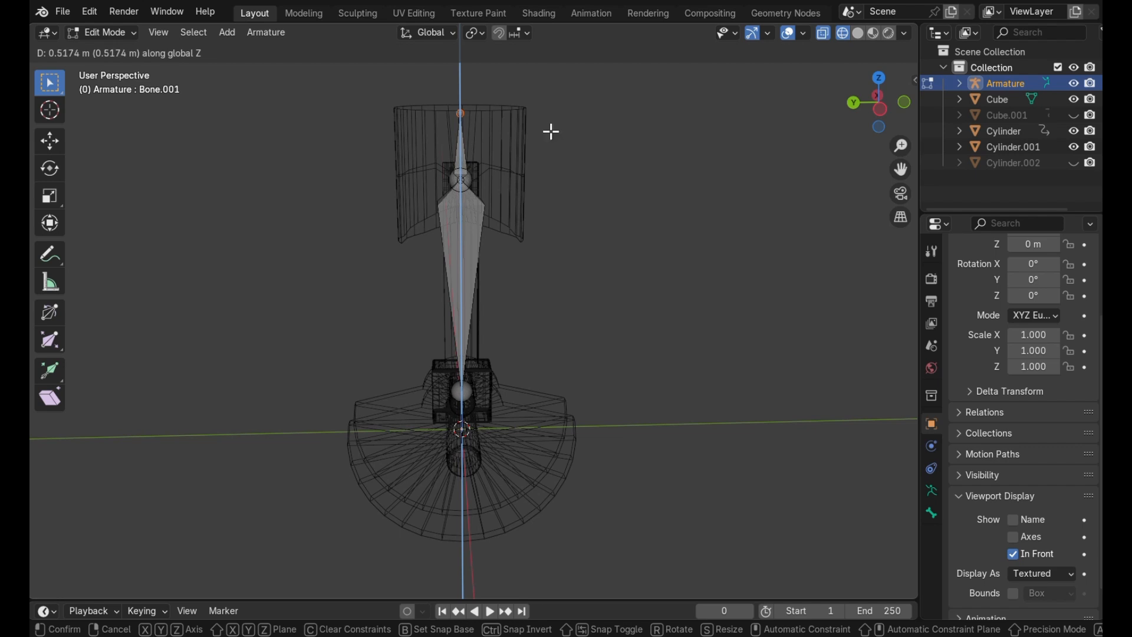
{"action": "left_click", "coordinate": [552, 136]}
{"action": "left_click", "coordinate": [465, 151]}
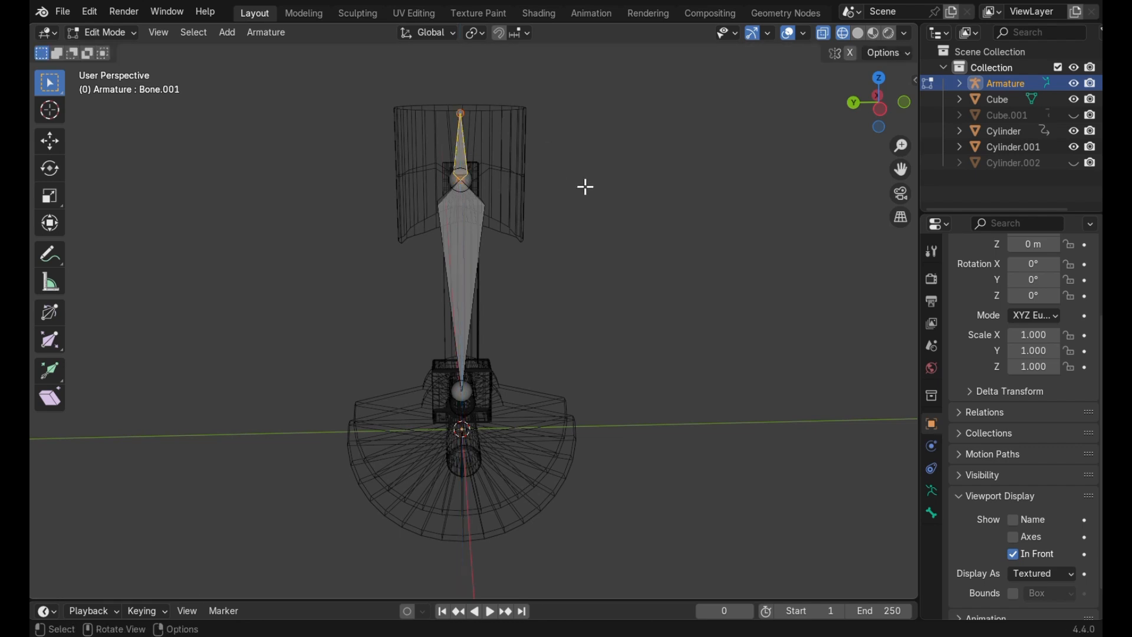
Switch the direction of the small bone in the piston, and select the connecting rod's bone
{"action": "right_click", "coordinate": [587, 187]}
{"action": "left_click", "coordinate": [585, 188]}
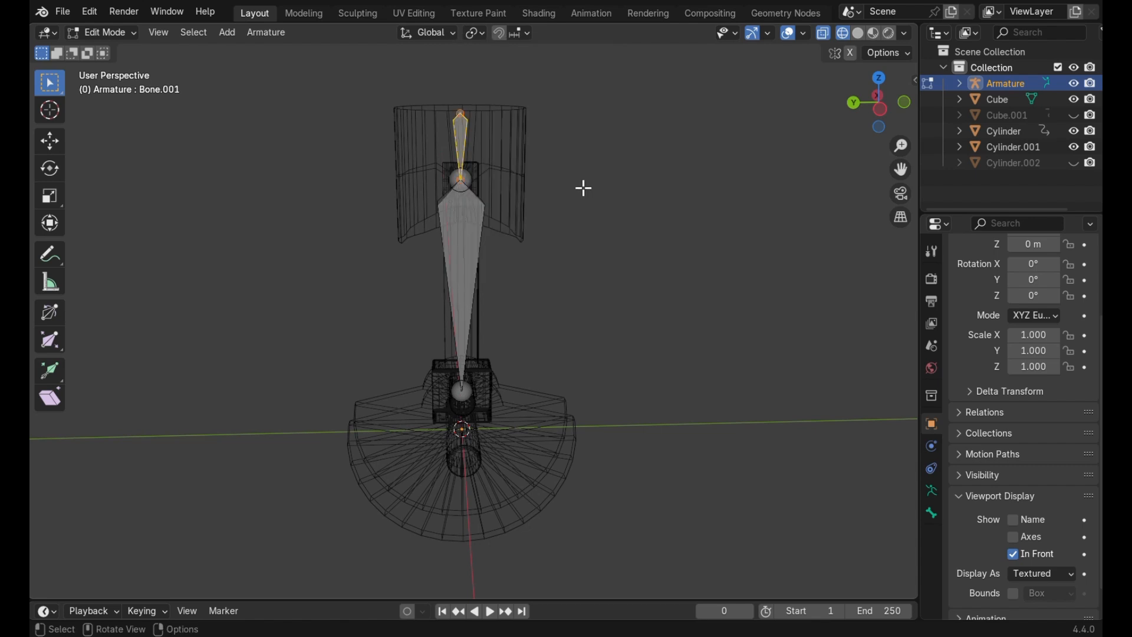
{"action": "left_click", "coordinate": [469, 233]}
{"action": "key", "text": "KP_Decimal"}
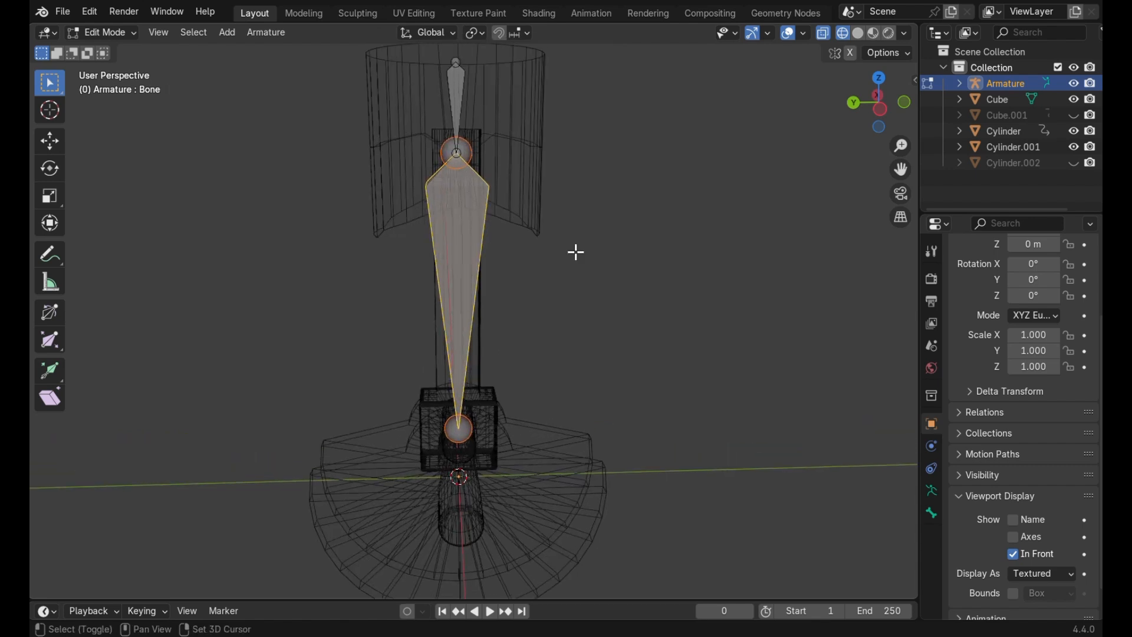
Try moving the piston bone and the connecting rod bone separately in Edit Mode, and undo the moves
{"action": "left_click", "coordinate": [457, 187]}
{"action": "key", "text": "g"}
{"action": "left_click", "coordinate": [506, 219]}
{"action": "left_click", "coordinate": [471, 280]}
{"action": "key", "text": "g"}
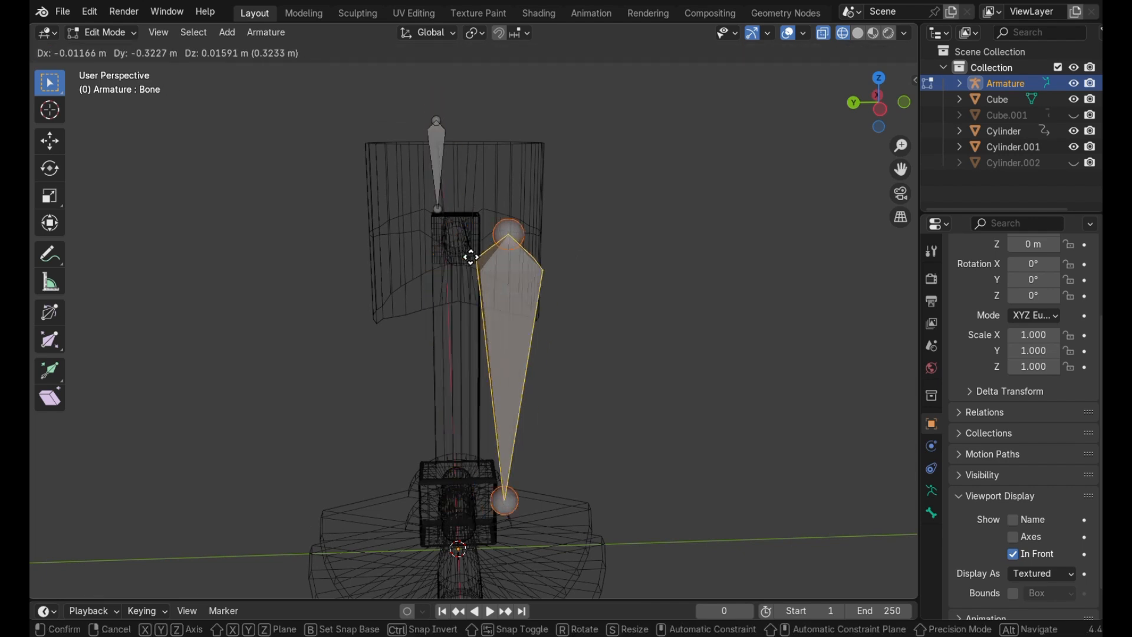
{"action": "left_click", "coordinate": [476, 287]}
{"action": "key", "text": "ctrl+z"}
{"action": "key", "text": "ctrl+z"}
{"action": "key", "text": "ctrl+z"}
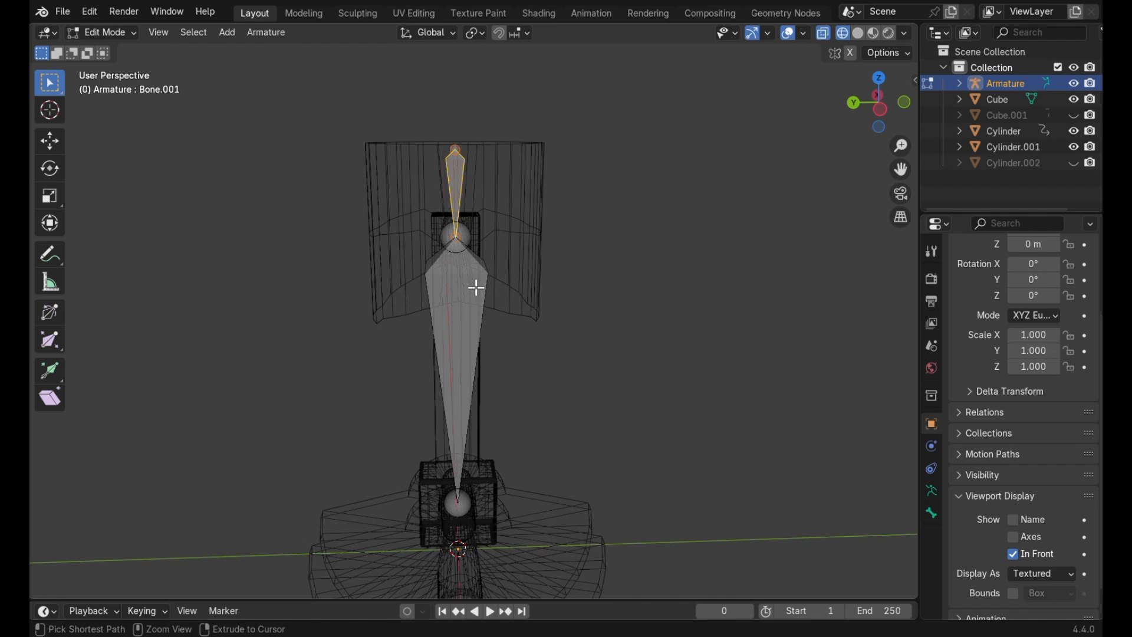
Parent the connecting rod bone to the piston bone as a connected child
{"action": "left_click", "coordinate": [472, 330]}
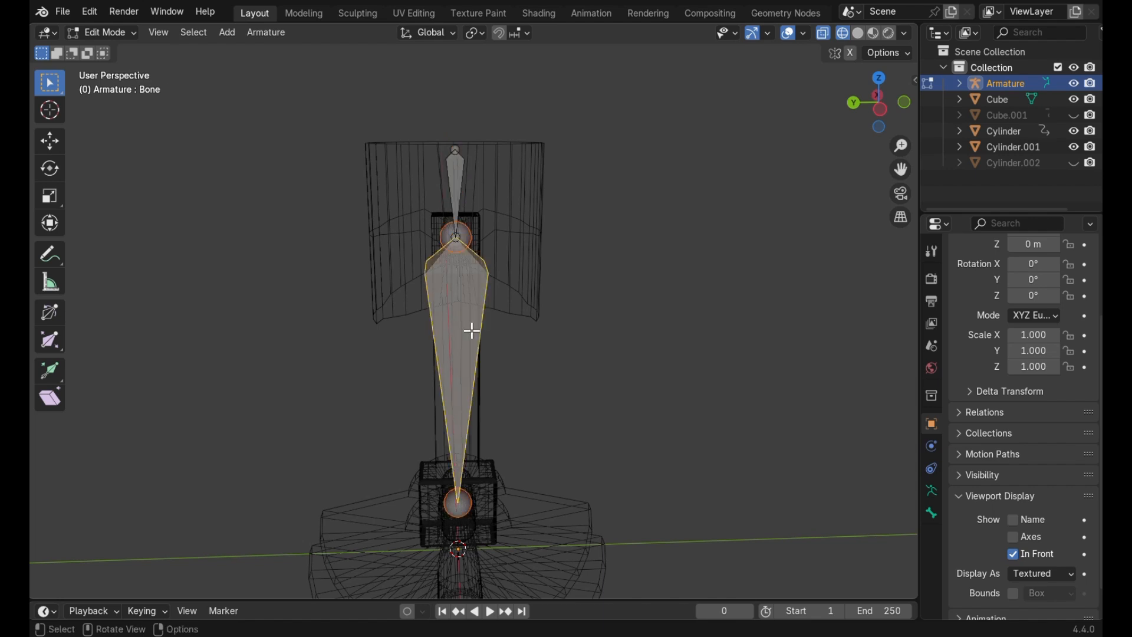
{"action": "left_click", "coordinate": [456, 197], "text": "shift"}
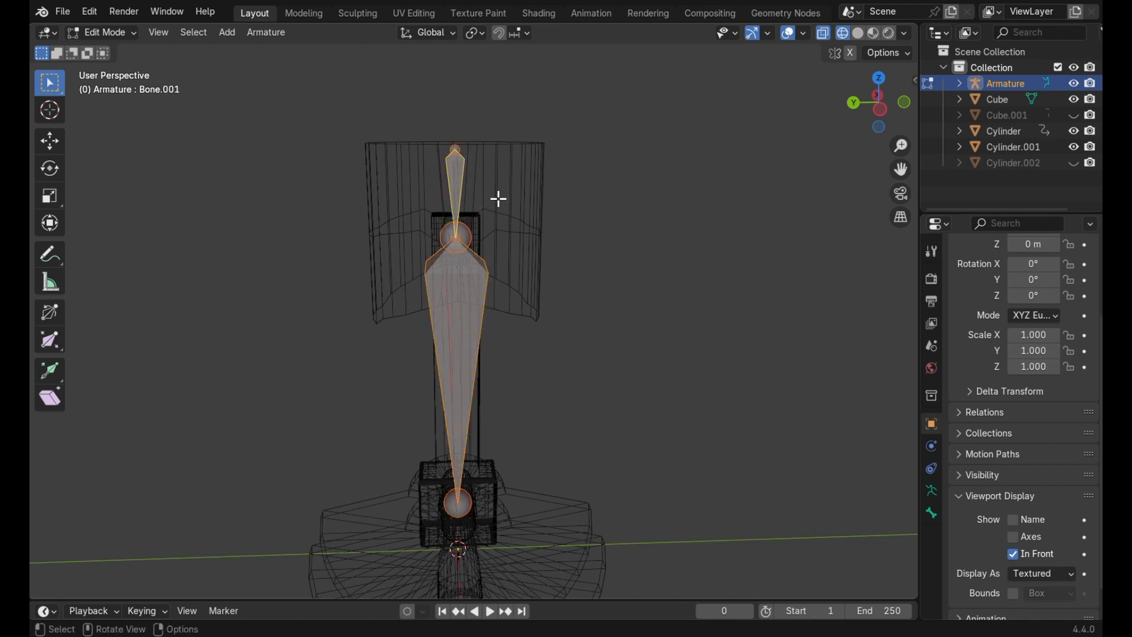
{"action": "key", "text": "ctrl+p"}
{"action": "left_click", "coordinate": [501, 215]}
In right orthographic view, extrude a third bone about 0.38 m down along Z from the crankpin joint to the crankshaft centre
{"action": "scroll", "coordinate": [546, 348], "scroll_direction": "down", "scroll_amount": 2}
{"action": "middle_click_drag", "start_coordinate": [547, 350], "coordinate": [547, 298]}
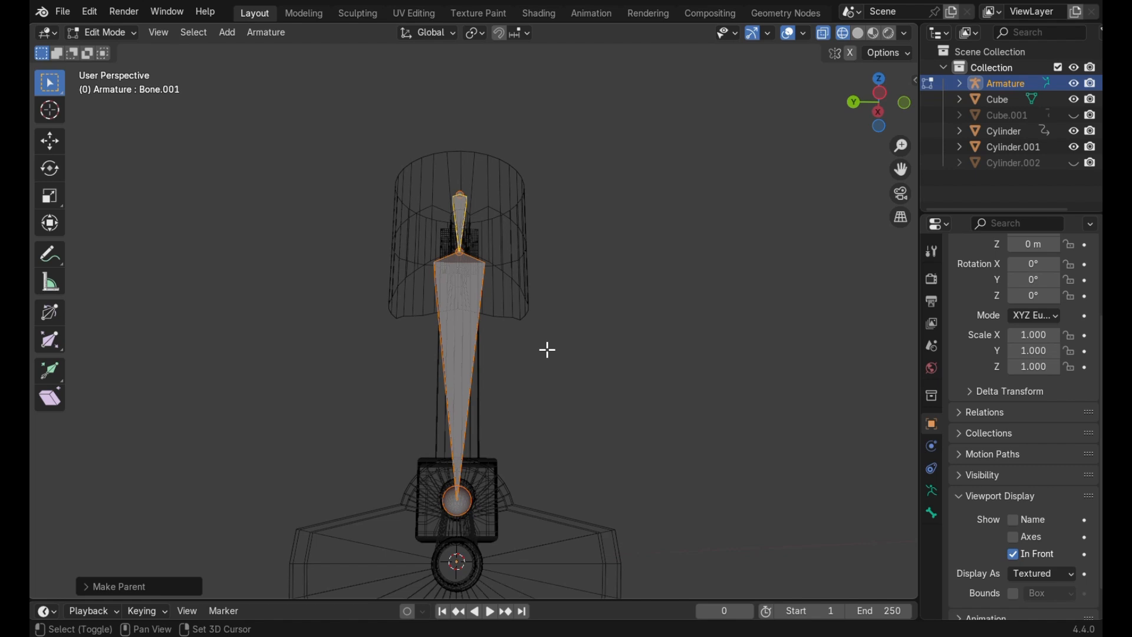
{"action": "middle_click_drag", "start_coordinate": [547, 350], "coordinate": [546, 287], "text": "shift"}
{"action": "middle_click_drag", "start_coordinate": [538, 520], "coordinate": [538, 529]}
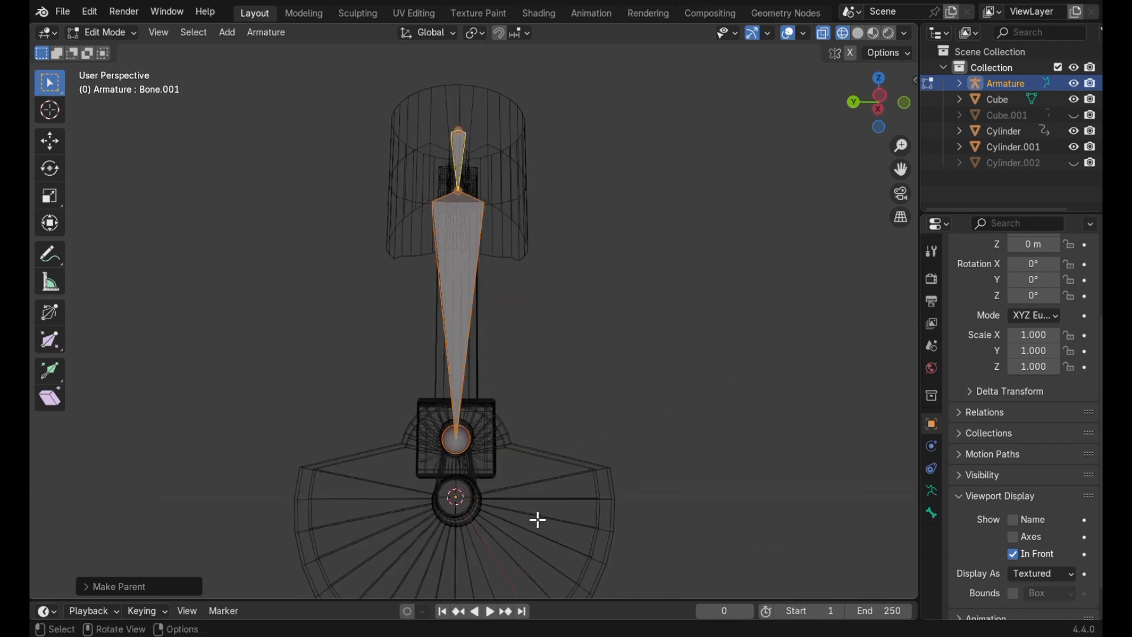
{"action": "left_click", "coordinate": [466, 457]}
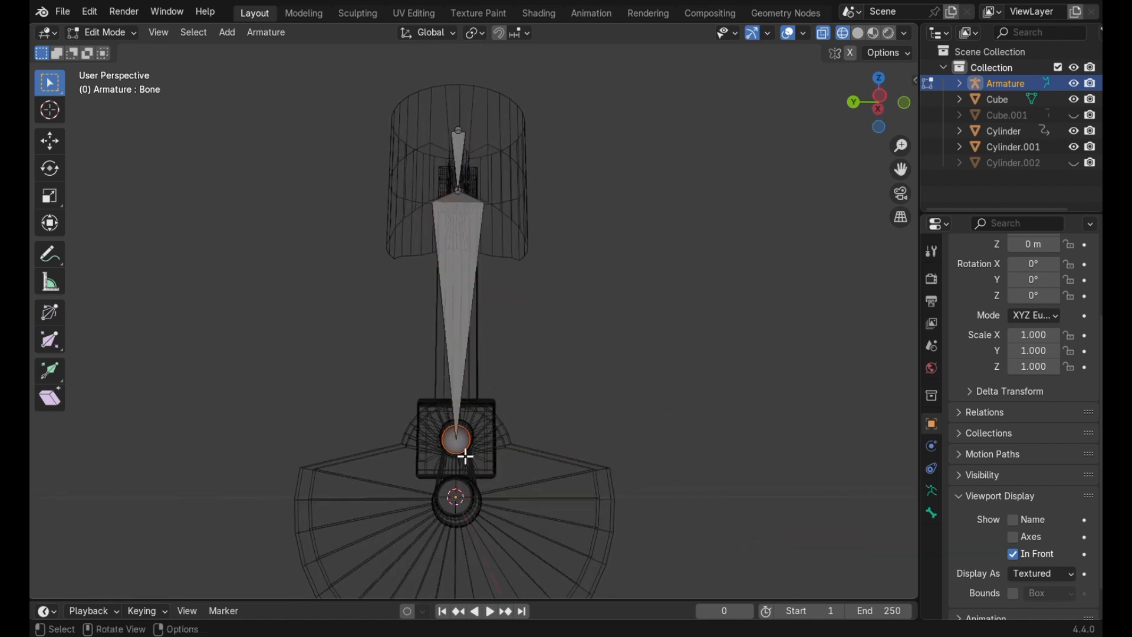
{"action": "left_click", "coordinate": [879, 106]}
{"action": "left_click", "coordinate": [879, 105]}
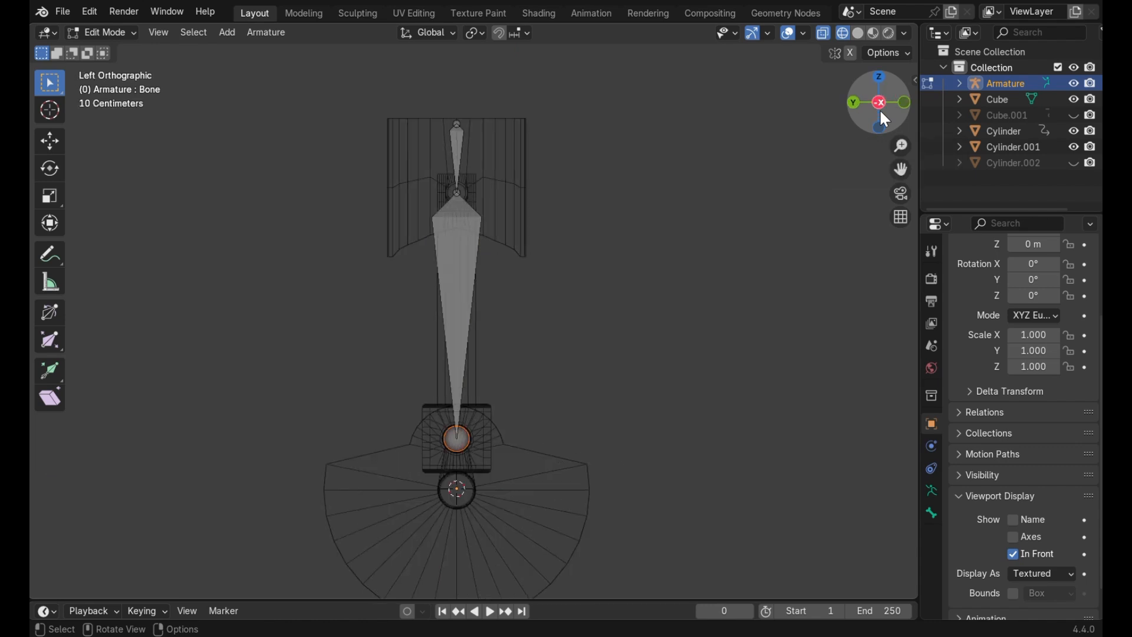
{"action": "left_click", "coordinate": [880, 102]}
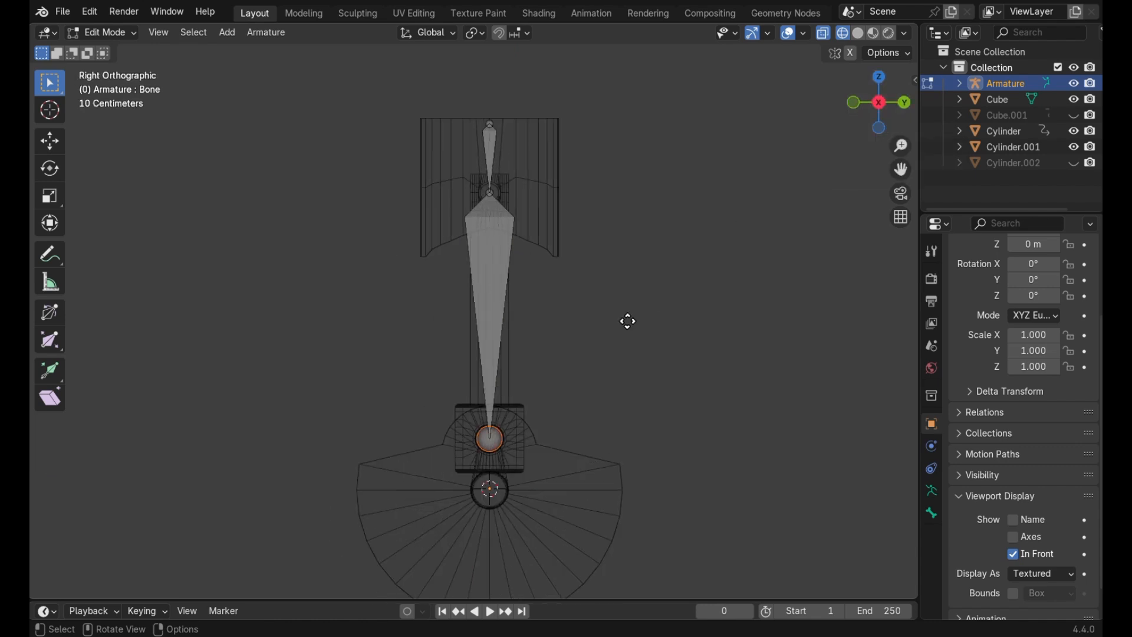
{"action": "key", "text": "e"}
{"action": "key", "text": "z"}
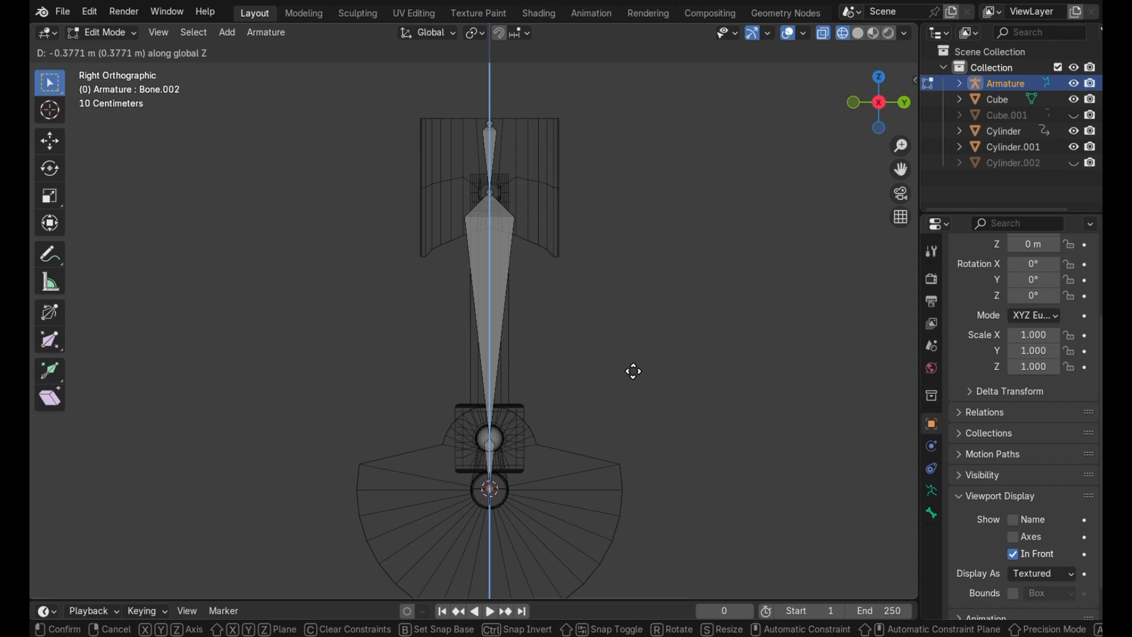
{"action": "left_click", "coordinate": [633, 372]}
Select the new crank bone and return the viewport to solid shading
{"action": "scroll", "coordinate": [633, 371], "scroll_direction": "up", "scroll_amount": 5}
{"action": "scroll", "coordinate": [633, 371], "scroll_direction": "down", "scroll_amount": 10, "text": "shift"}
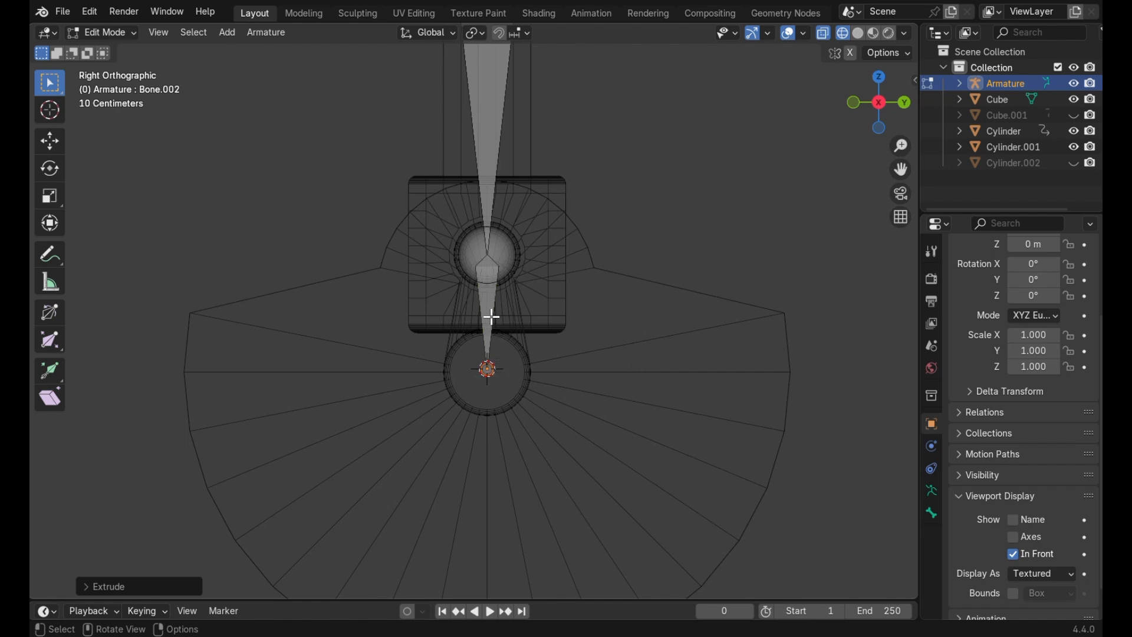
{"action": "scroll", "coordinate": [617, 379], "scroll_direction": "down", "scroll_amount": 6}
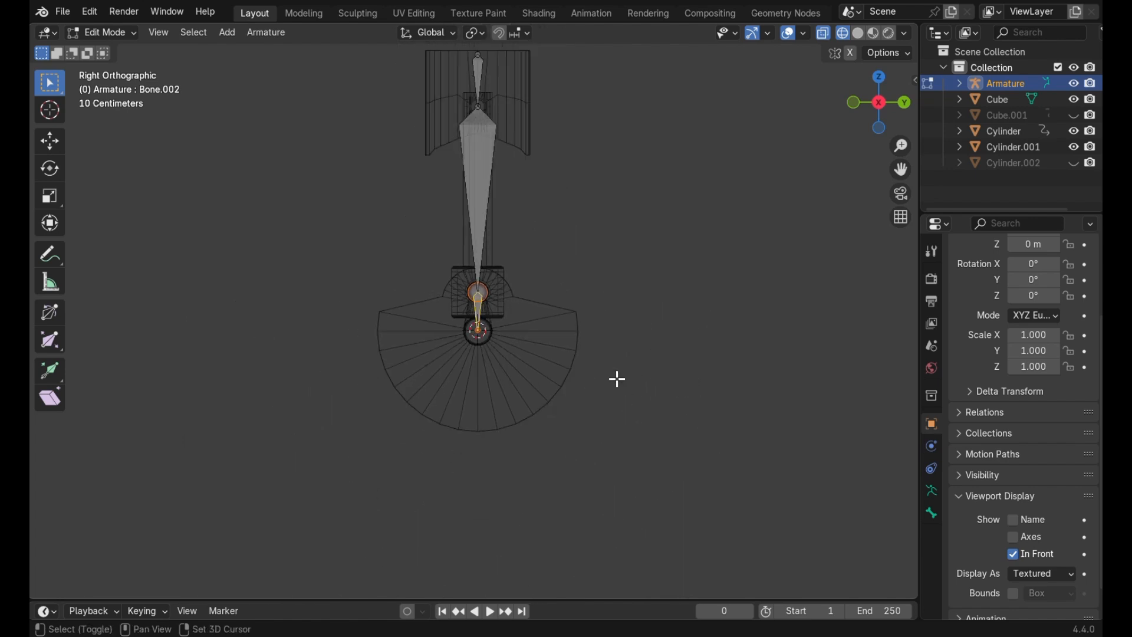
{"action": "scroll", "coordinate": [616, 379], "scroll_direction": "up", "scroll_amount": 5, "text": "shift"}
{"action": "scroll", "coordinate": [617, 379], "scroll_direction": "up", "scroll_amount": 2}
{"action": "scroll", "coordinate": [617, 379], "scroll_direction": "left", "scroll_amount": 2}
{"action": "scroll", "coordinate": [490, 323], "scroll_direction": "left", "scroll_amount": 5}
{"action": "scroll", "coordinate": [490, 322], "scroll_direction": "right", "scroll_amount": 6}
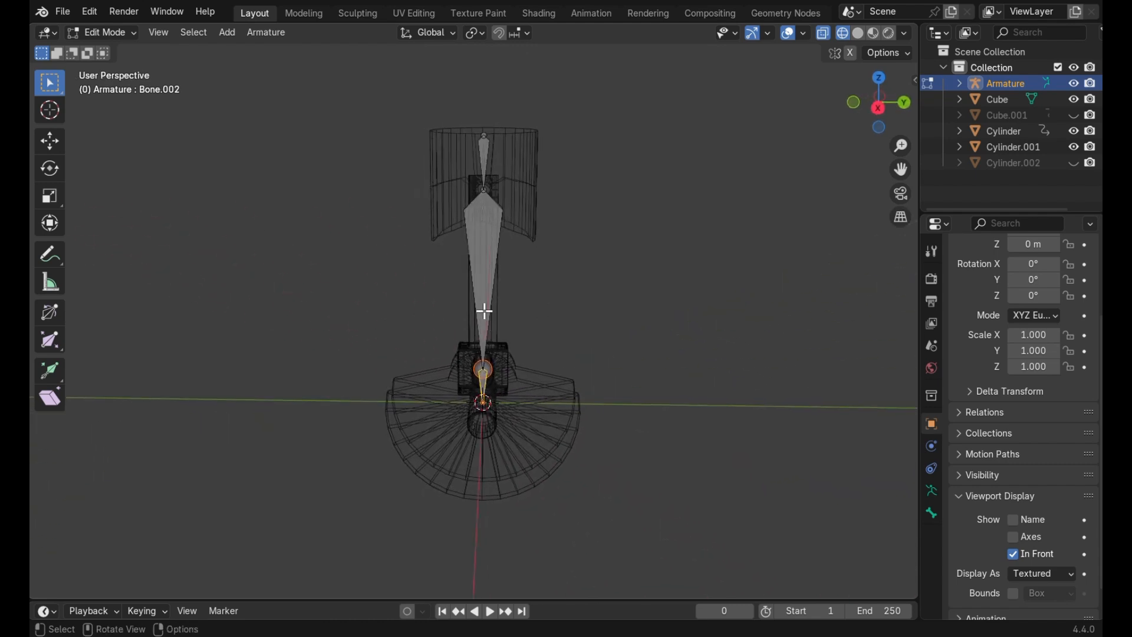
{"action": "left_click", "coordinate": [857, 33]}
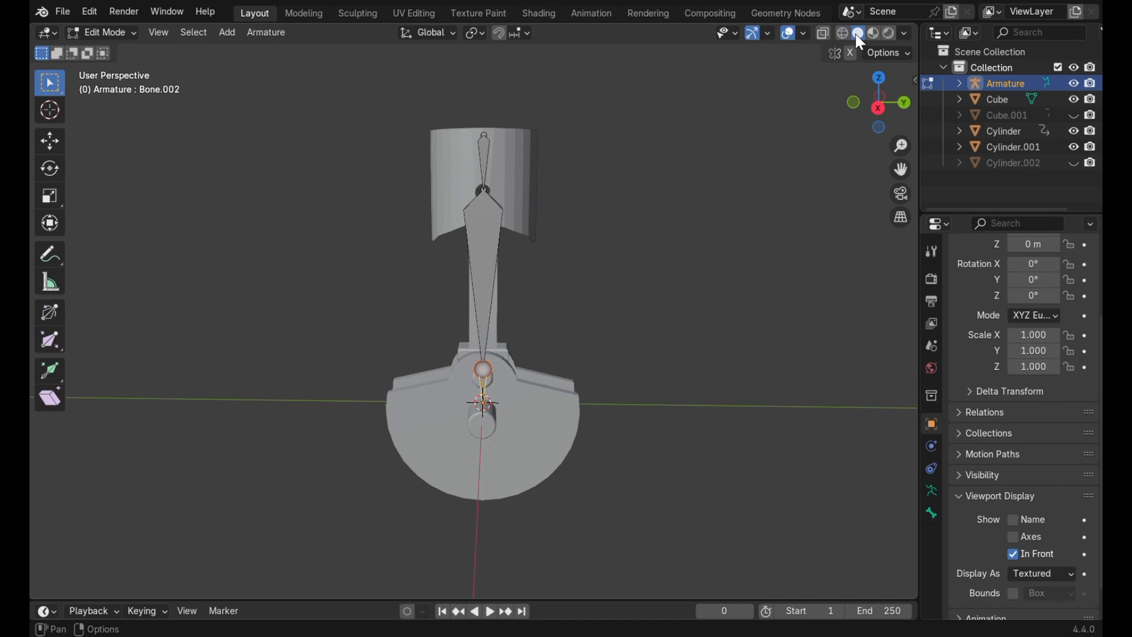
In Pose Mode, try rotating the connecting rod bone and moving the piston bone to test the chain
{"action": "left_click", "coordinate": [101, 33]}
{"action": "left_click", "coordinate": [489, 257]}
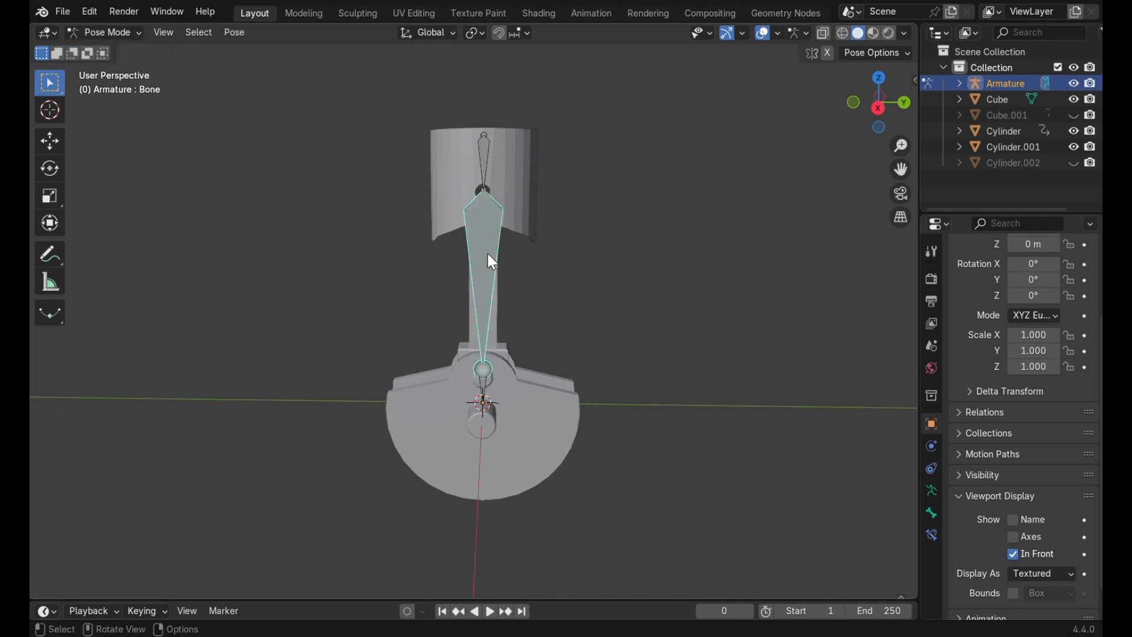
{"action": "key", "text": "r"}
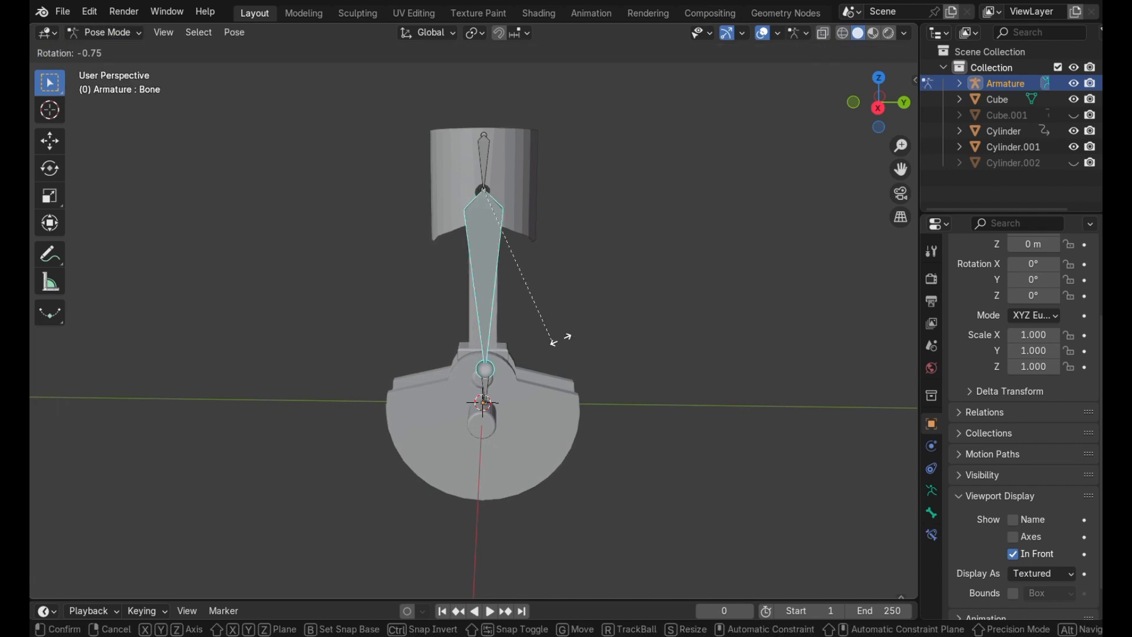
{"action": "right_click", "coordinate": [538, 336]}
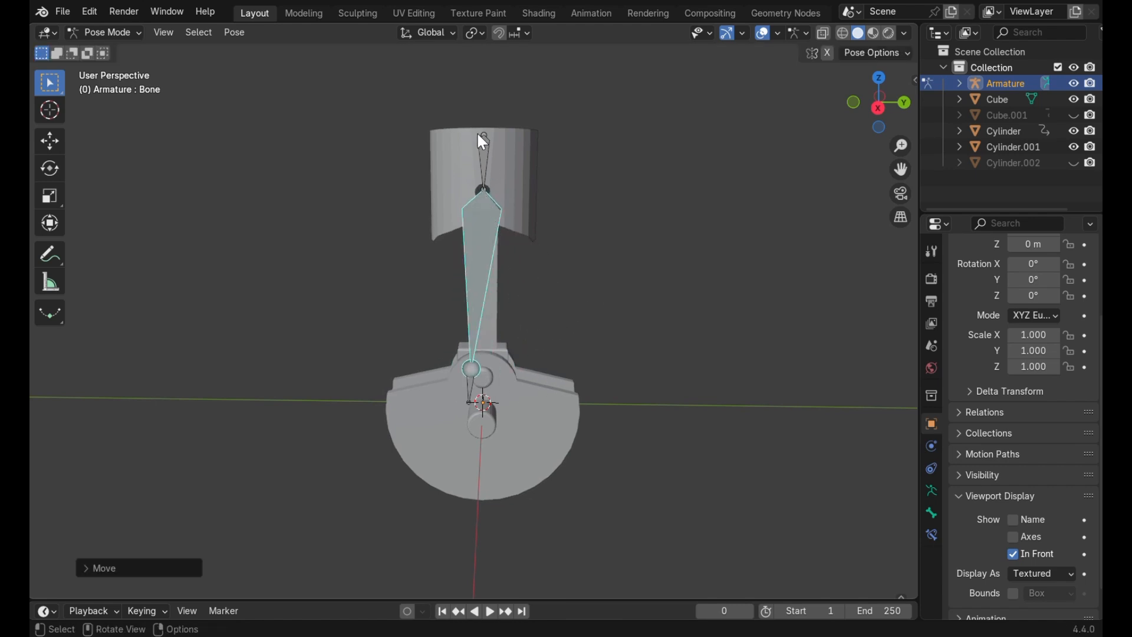
{"action": "left_click", "coordinate": [482, 148]}
{"action": "key", "text": "g"}
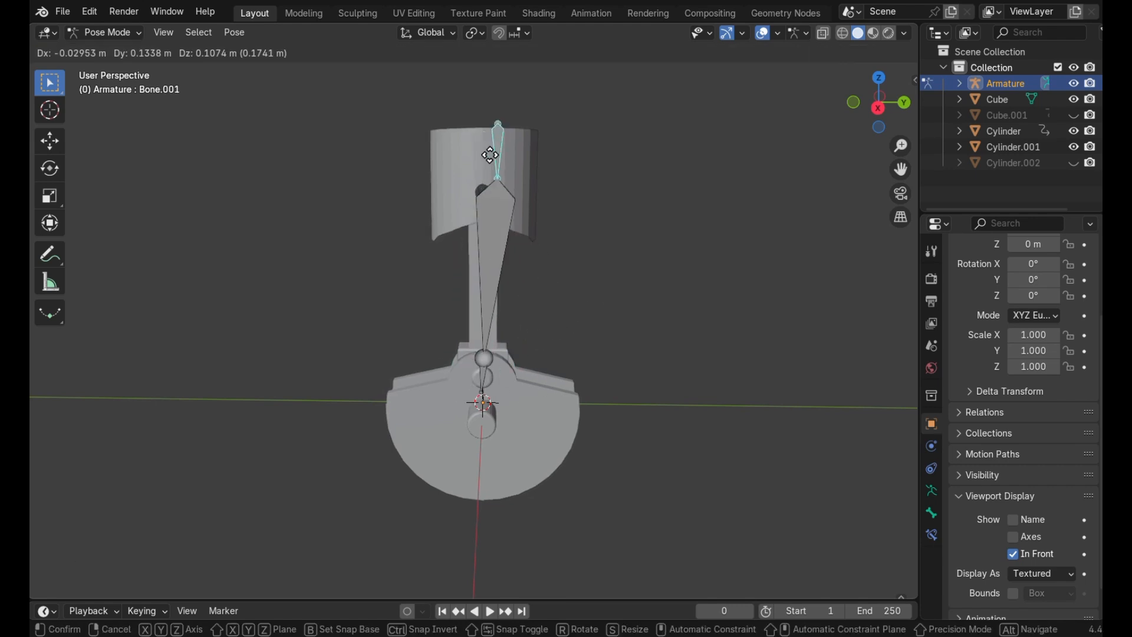
{"action": "left_click", "coordinate": [475, 378]}
{"action": "key", "text": "r"}
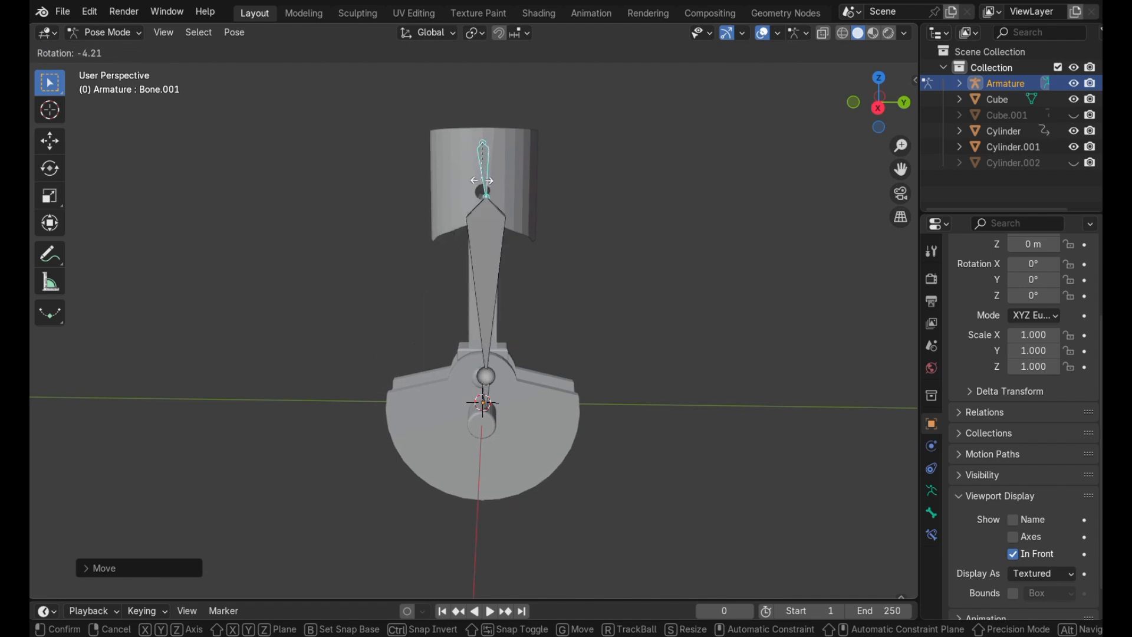
{"action": "right_click", "coordinate": [483, 180]}
Try rotating the crank bone at the crankpin, and undo all the test poses
{"action": "left_click", "coordinate": [484, 396]}
{"action": "key", "text": "r"}
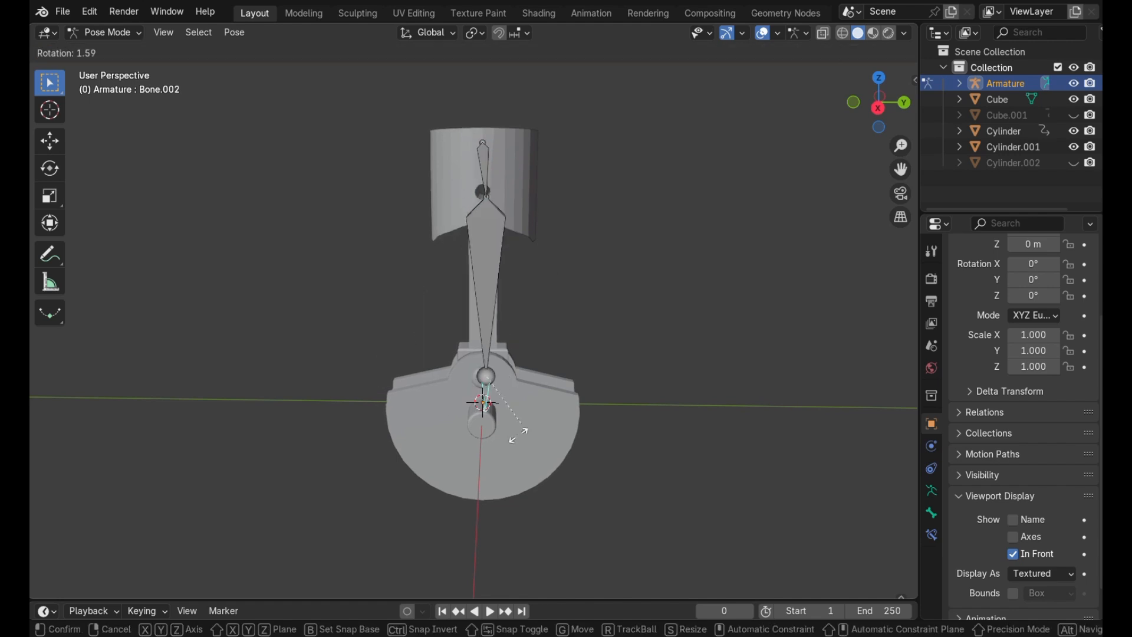
{"action": "left_click", "coordinate": [538, 416]}
{"action": "key", "text": "ctrl+z"}
{"action": "key", "text": "ctrl+z"}
{"action": "key", "text": "ctrl+z"}
{"action": "key", "text": "ctrl+z"}
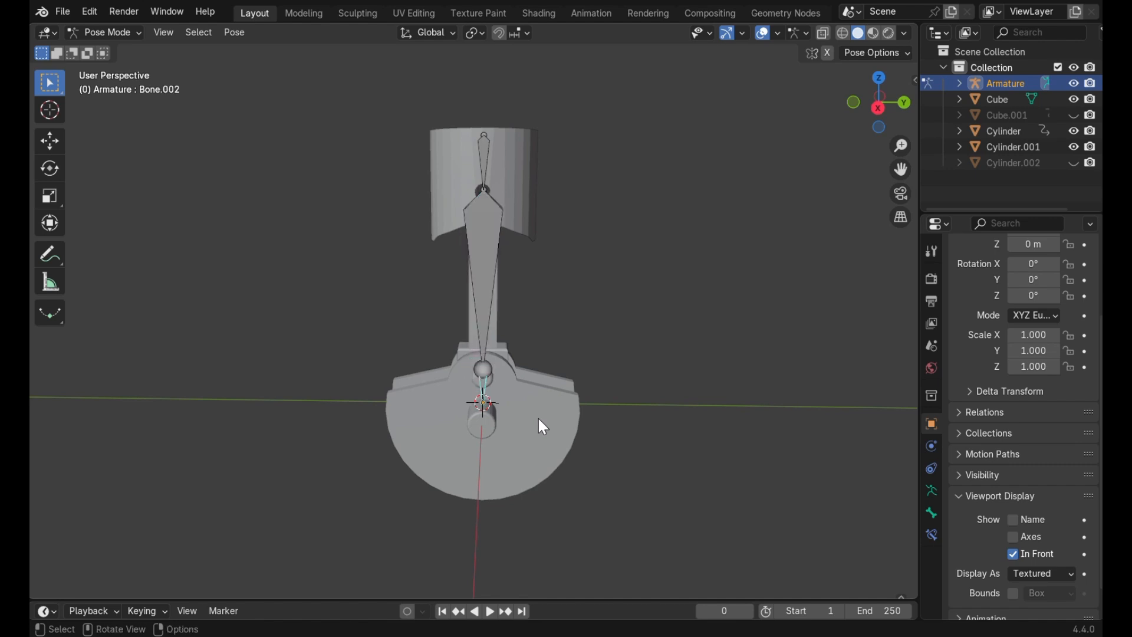
Return the armature to Edit Mode and clear the crank bone's parent
{"action": "left_click", "coordinate": [103, 33]}
{"action": "left_click", "coordinate": [130, 74]}
{"action": "left_click", "coordinate": [484, 403]}
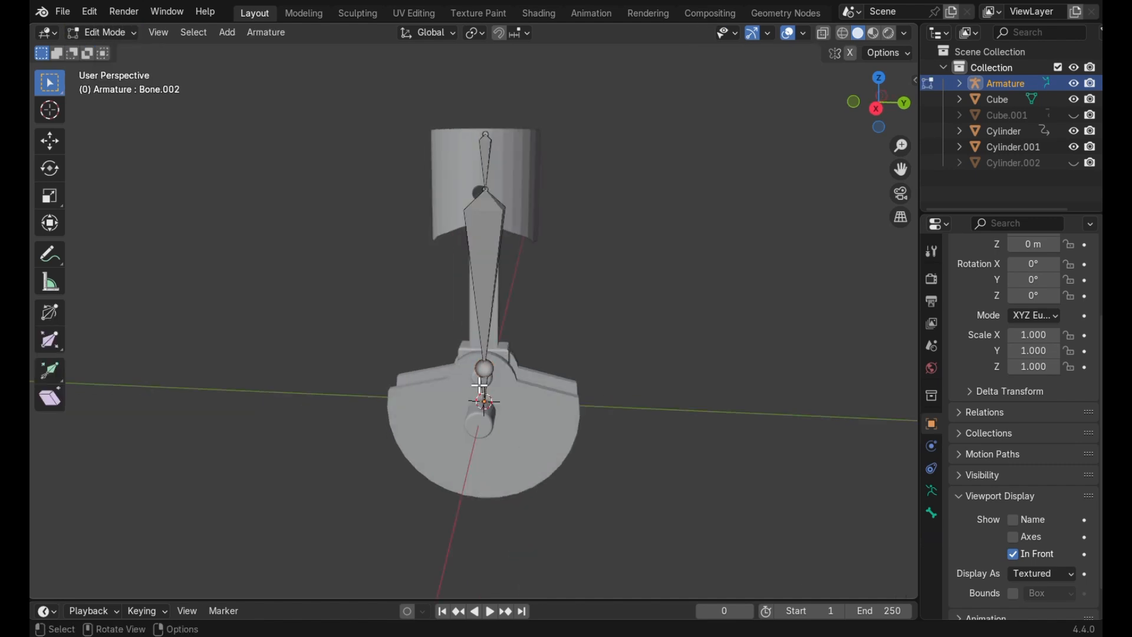
{"action": "left_click", "coordinate": [485, 370]}
{"action": "scroll", "coordinate": [563, 418], "scroll_direction": "up", "scroll_amount": 5}
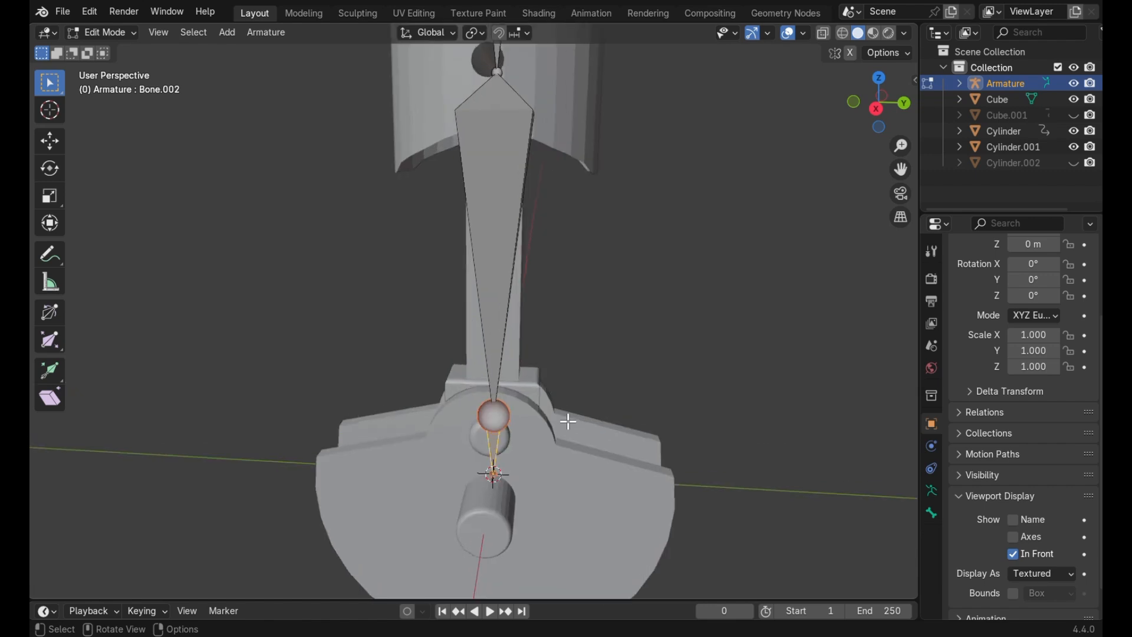
{"action": "middle_click_drag", "start_coordinate": [567, 420], "coordinate": [559, 411]}
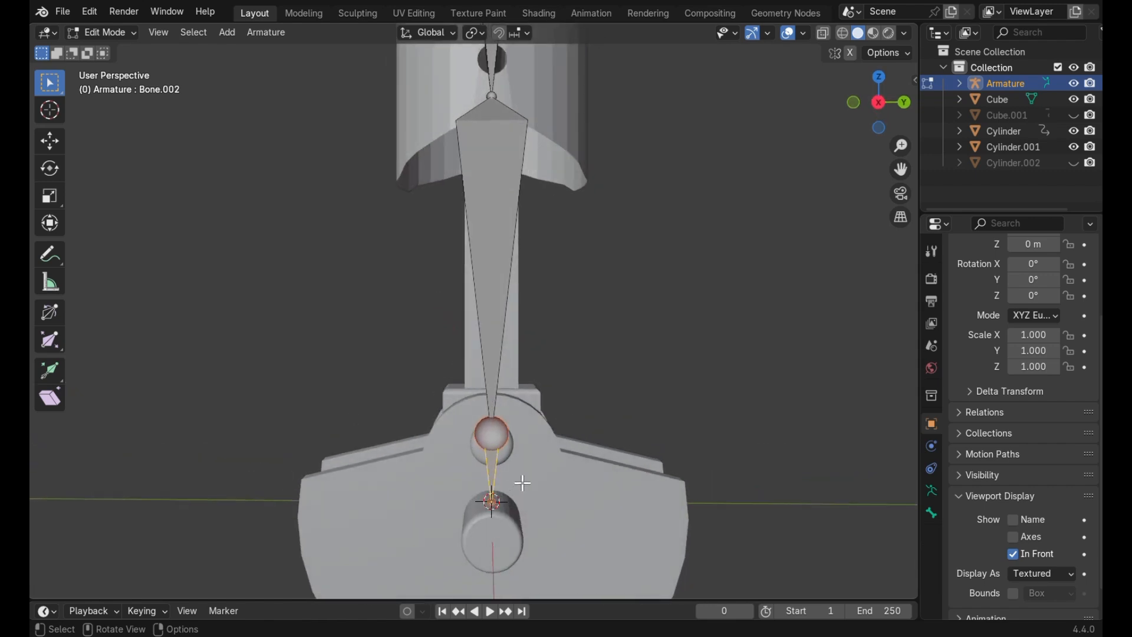
{"action": "key", "text": "alt+p"}
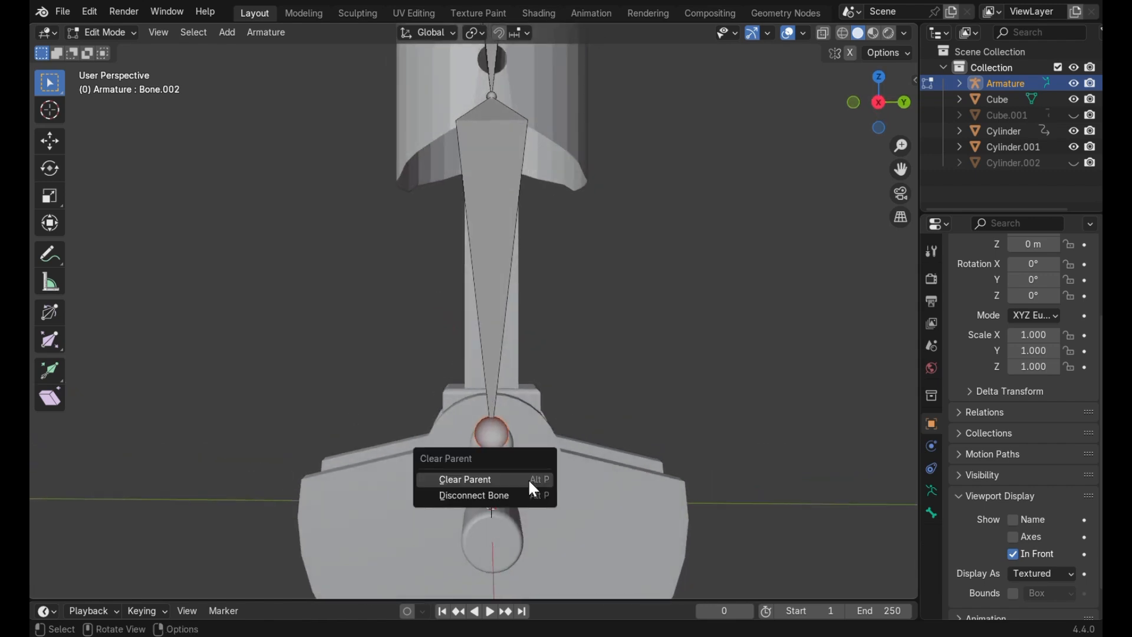
{"action": "left_click", "coordinate": [528, 479]}
Try moving the unparented crank bone away from the crankpin, and undo the move
{"action": "middle_click_drag", "start_coordinate": [528, 479], "coordinate": [505, 467]}
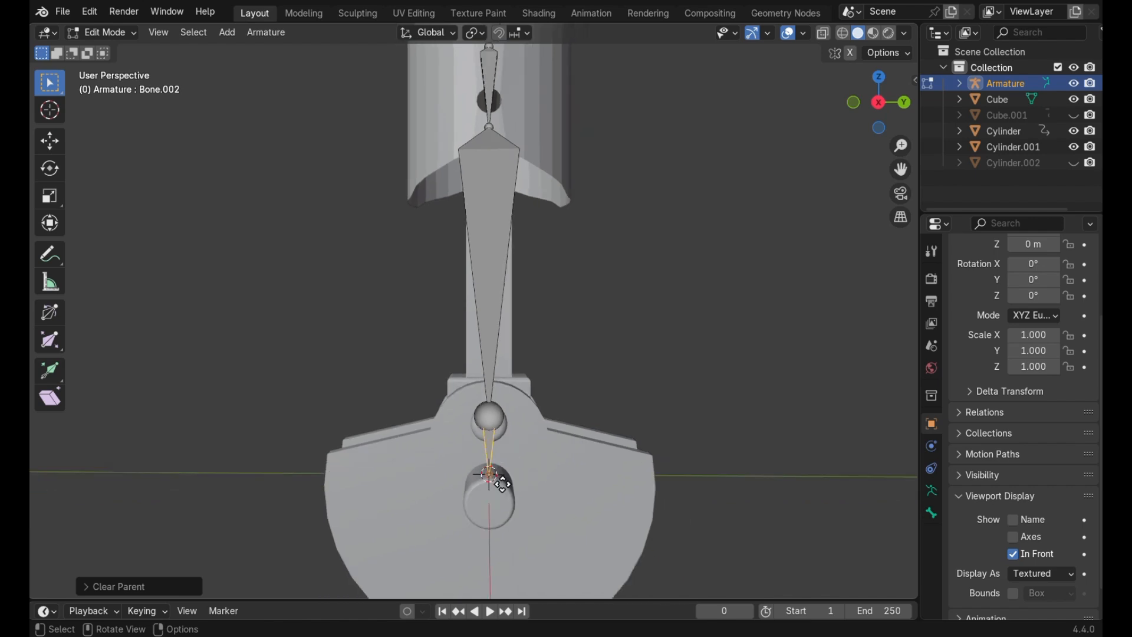
{"action": "key", "text": "g"}
{"action": "left_click", "coordinate": [548, 486]}
{"action": "key", "text": "ctrl+z"}
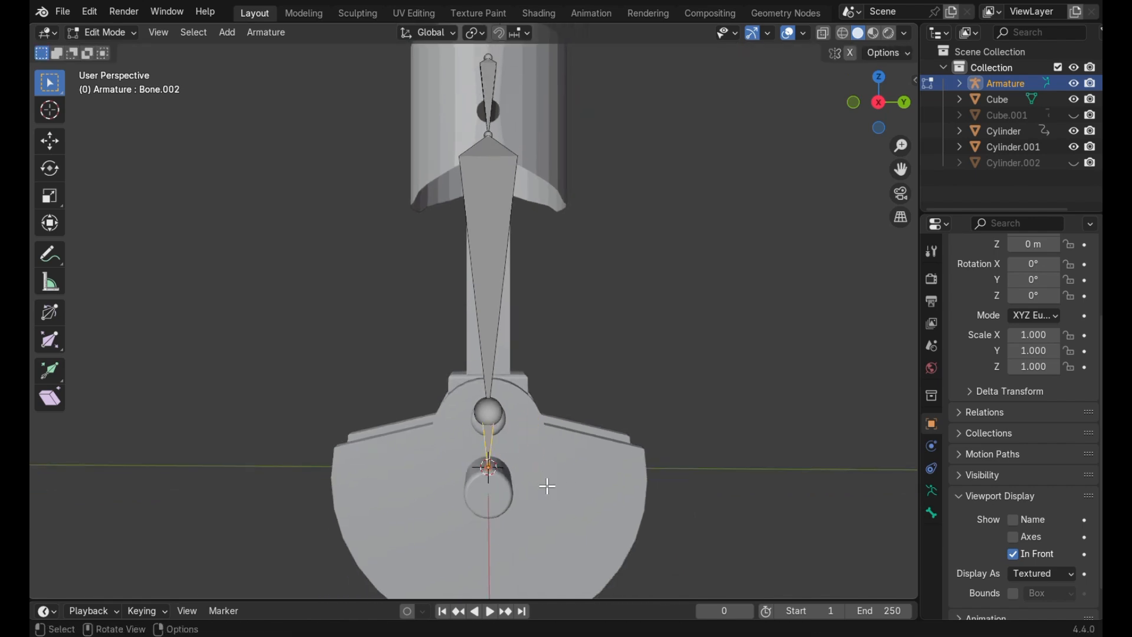
Switch the armature to Object Mode and select the piston, adding the armature as the active object
{"action": "scroll", "coordinate": [547, 486], "scroll_direction": "down", "scroll_amount": 2}
{"action": "mouse_move", "coordinate": [547, 486]}
{"action": "middle_mouse_down"}
{"action": "mouse_move", "coordinate": [550, 501]}
{"action": "mouse_move", "coordinate": [561, 486]}
{"action": "mouse_move", "coordinate": [545, 483]}
{"action": "middle_mouse_up"}
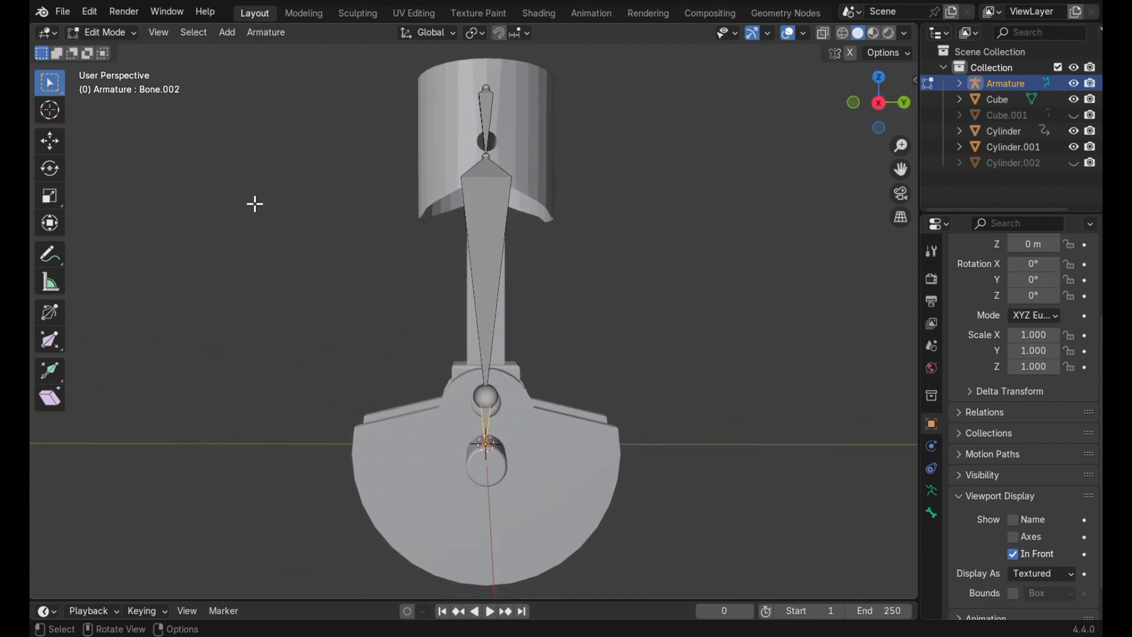
{"action": "middle_click_drag", "start_coordinate": [356, 344], "coordinate": [356, 330]}
{"action": "middle_click_drag", "start_coordinate": [450, 233], "coordinate": [456, 233]}
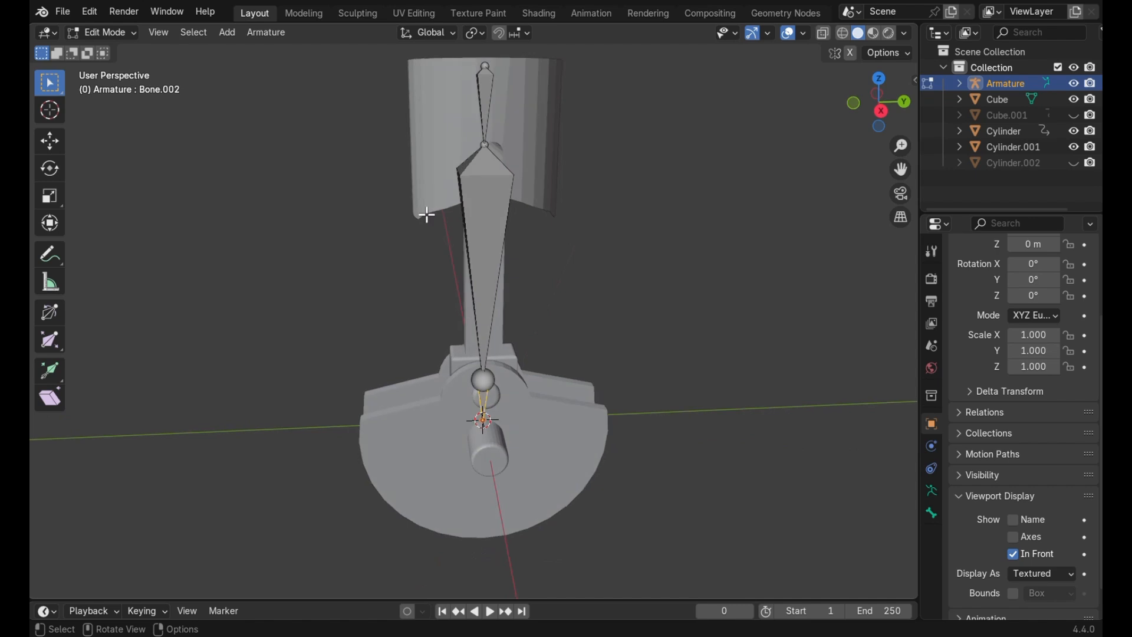
{"action": "left_click", "coordinate": [99, 33]}
{"action": "left_click", "coordinate": [102, 49]}
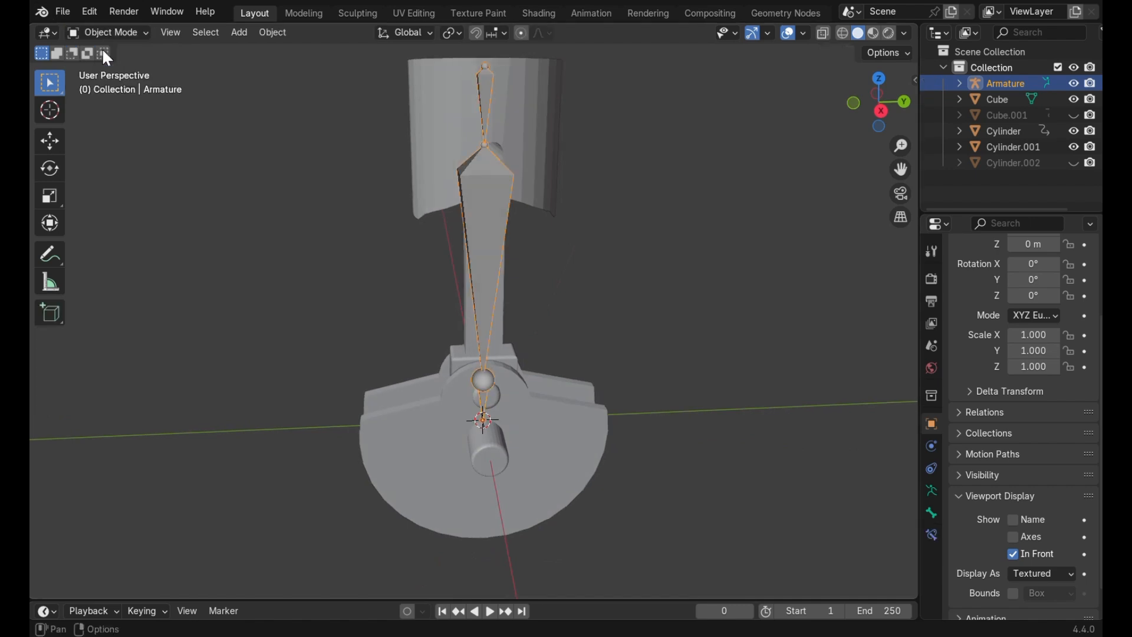
{"action": "left_click", "coordinate": [543, 120]}
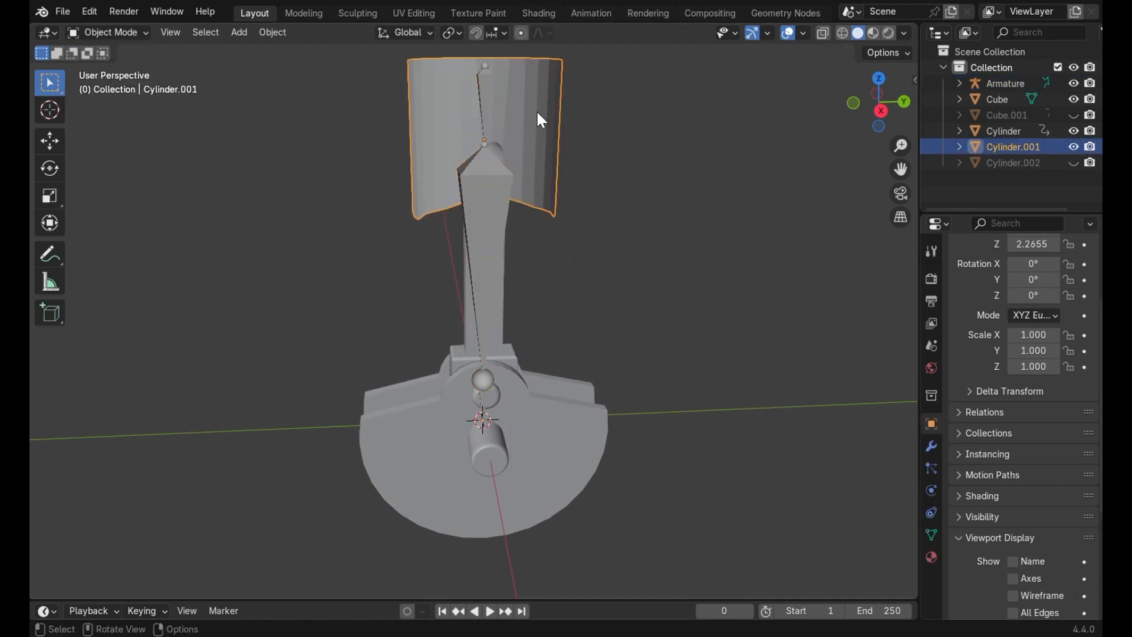
{"action": "left_click", "coordinate": [482, 98], "text": "shift"}
In Pose Mode, parent the piston to the bone inside it with the Bone option, and test-rotate that bone
{"action": "left_click", "coordinate": [116, 32]}
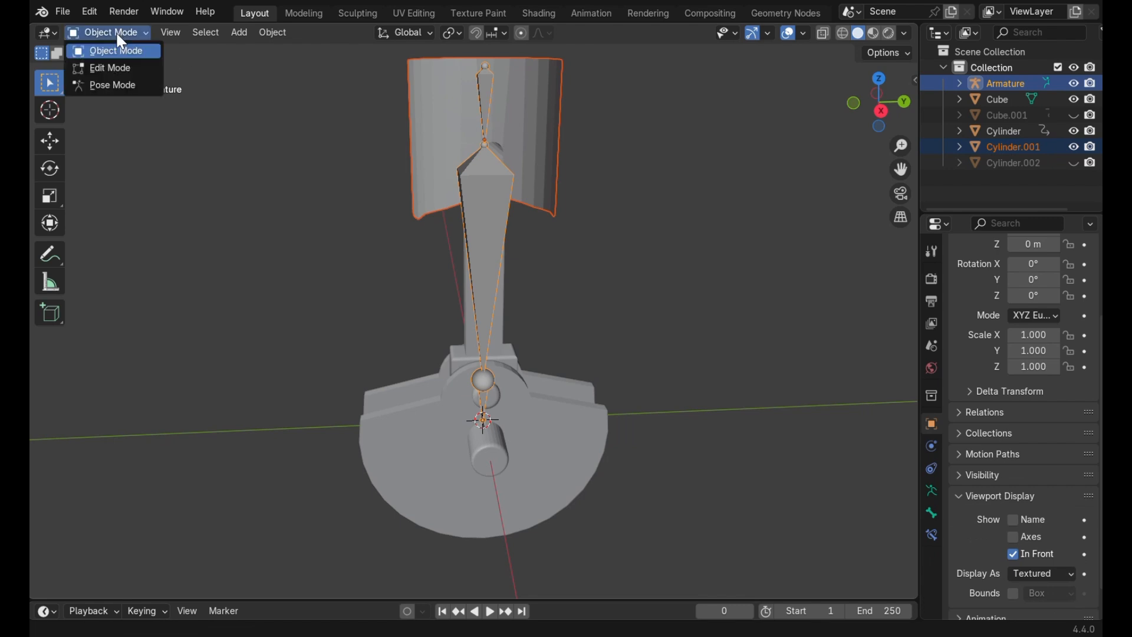
{"action": "left_click", "coordinate": [116, 83]}
{"action": "left_click", "coordinate": [486, 105]}
{"action": "middle_click_drag", "start_coordinate": [540, 183], "coordinate": [533, 183]}
{"action": "key", "text": "ctrl+p"}
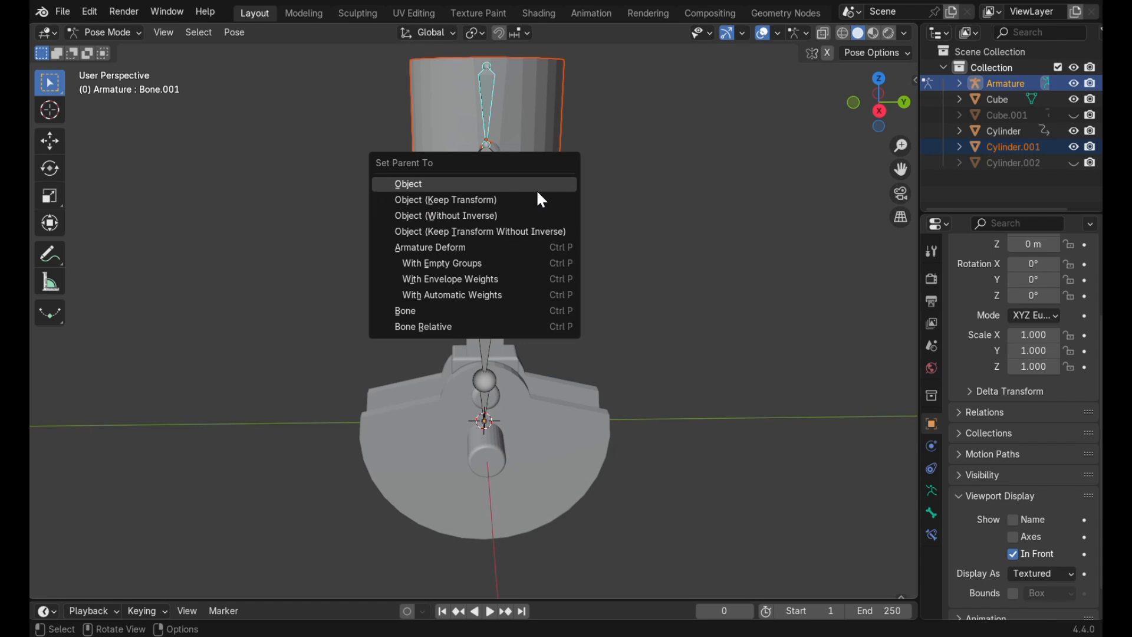
{"action": "left_click", "coordinate": [473, 303]}
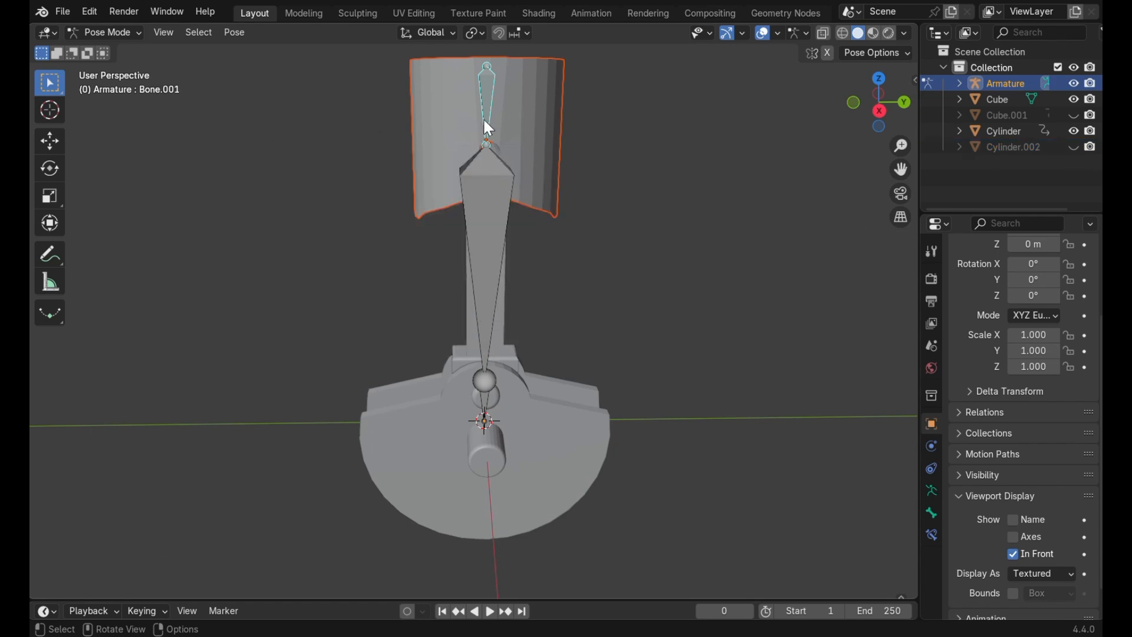
{"action": "key", "text": "r"}
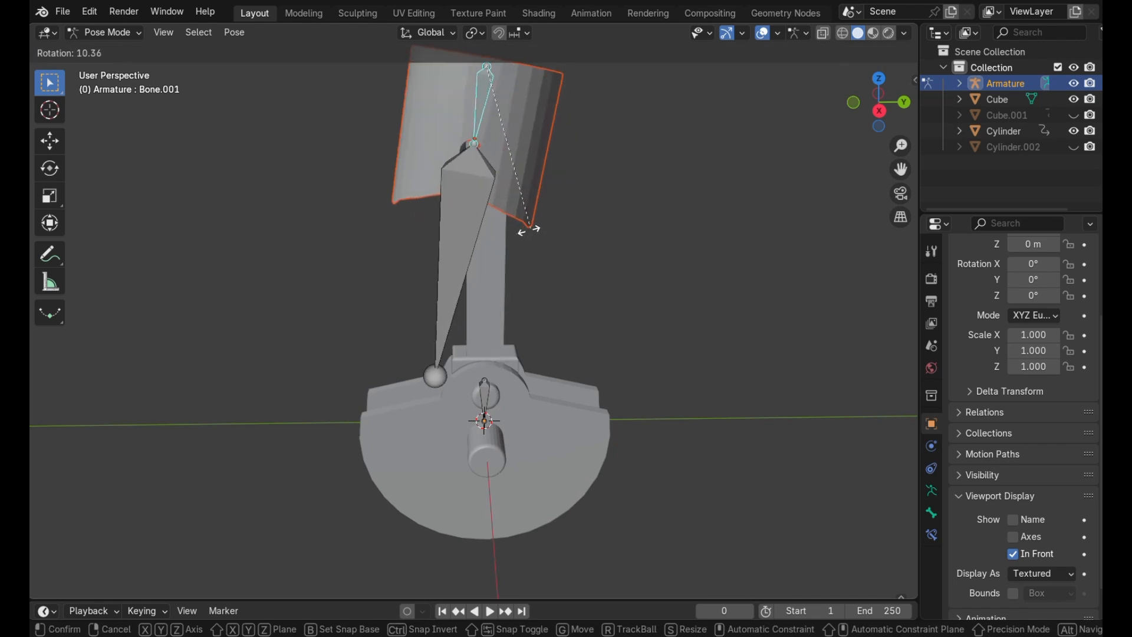
{"action": "left_click", "coordinate": [609, 249]}
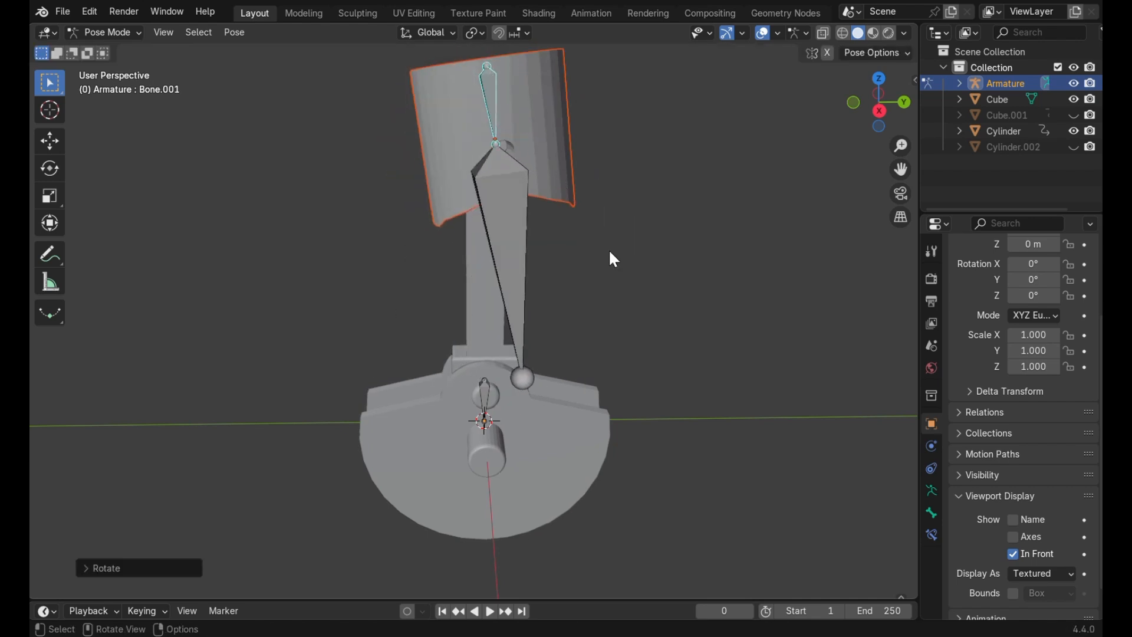
Select the connecting rod with the armature active, and parent it to the long middle bone in Pose Mode with the Bone option
{"action": "left_click", "coordinate": [132, 34]}
{"action": "left_click", "coordinate": [129, 48]}
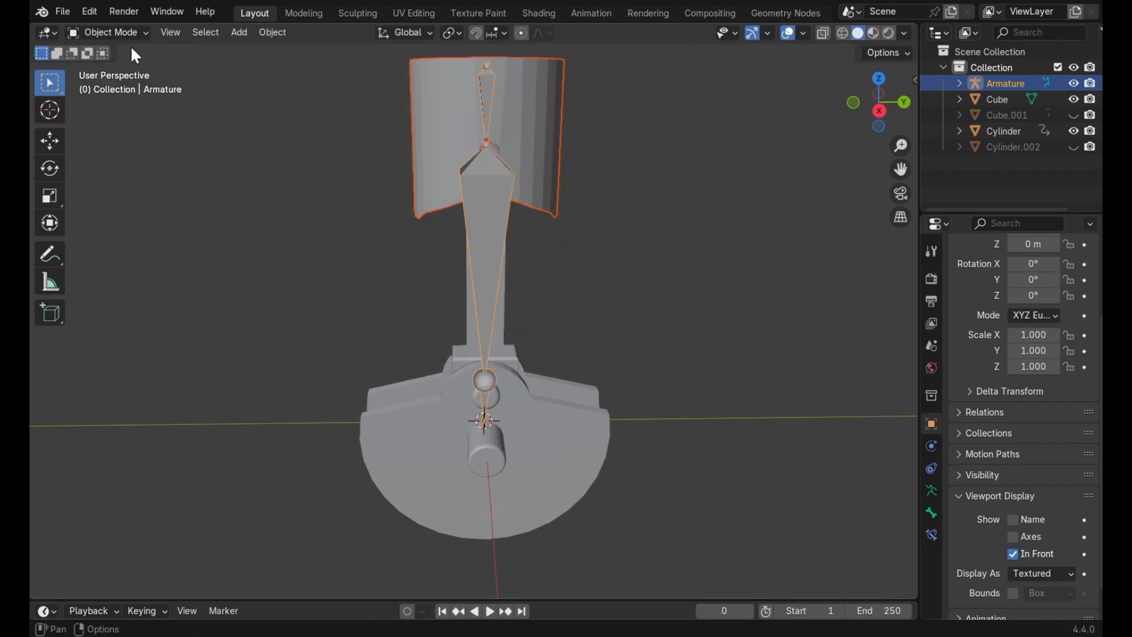
{"action": "left_click", "coordinate": [491, 272]}
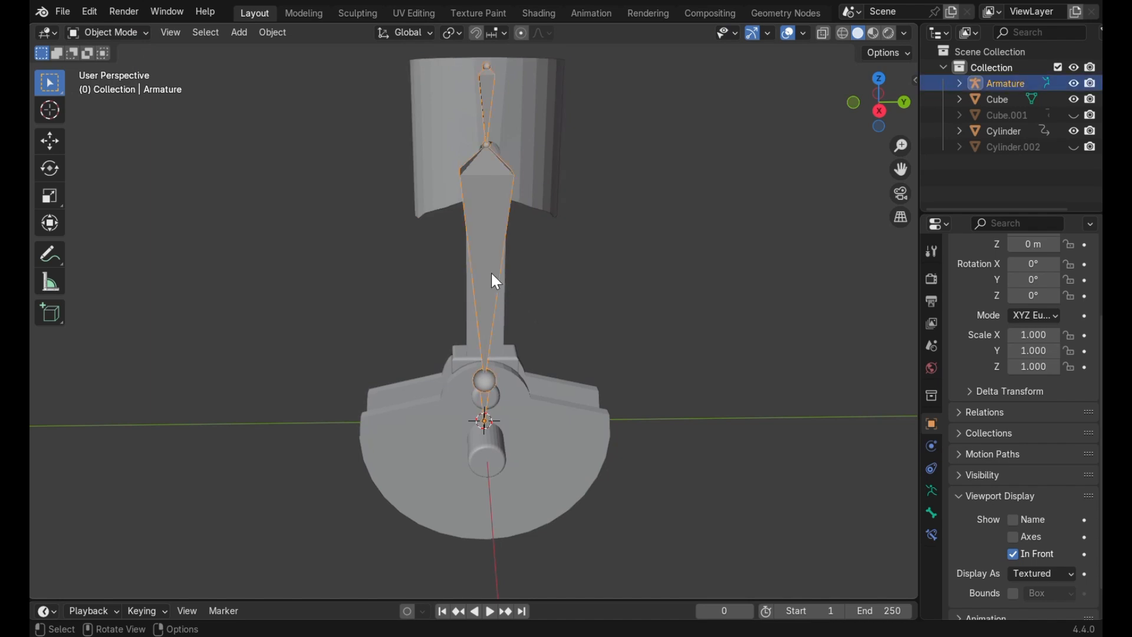
{"action": "left_click", "coordinate": [501, 310]}
{"action": "left_click", "coordinate": [493, 303], "text": "shift"}
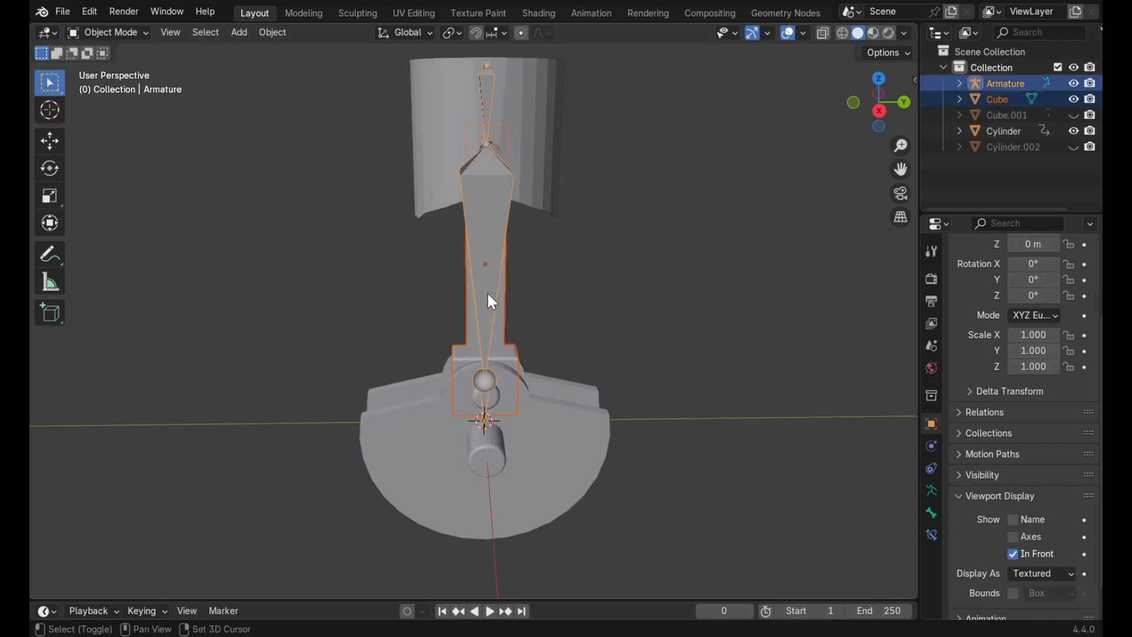
{"action": "left_click", "coordinate": [122, 35]}
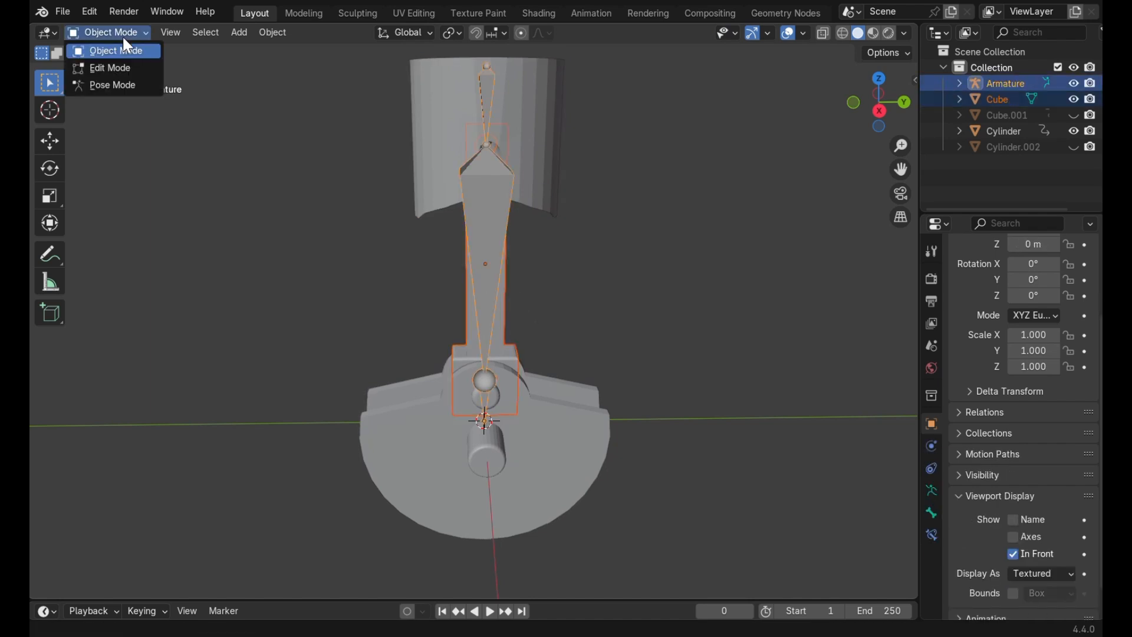
{"action": "left_click", "coordinate": [112, 86]}
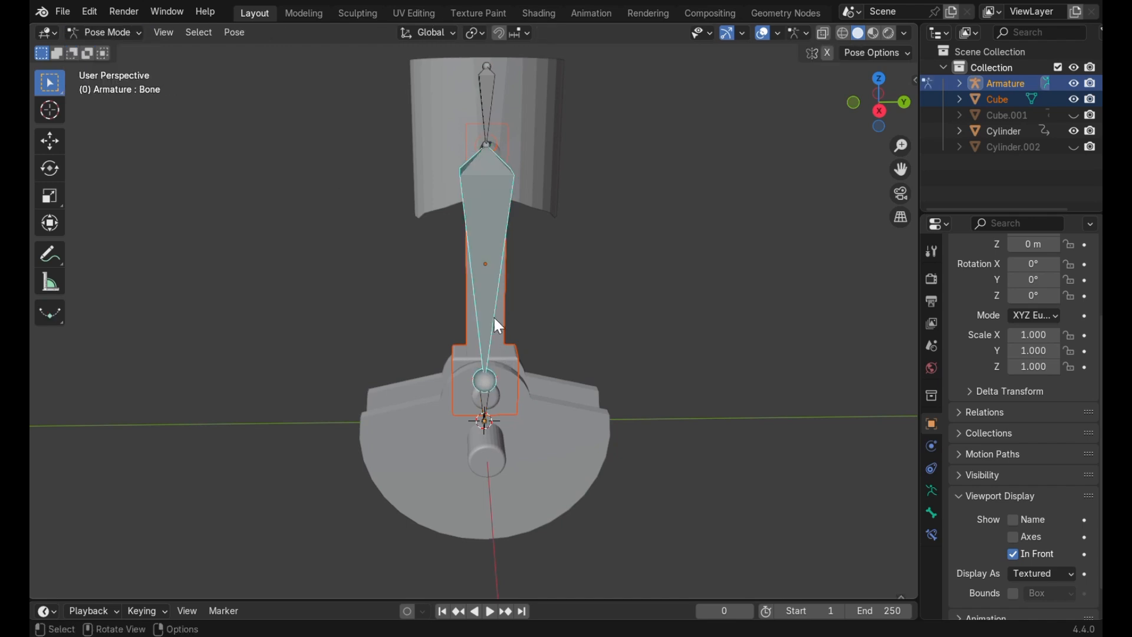
{"action": "key", "text": "ctrl+p"}
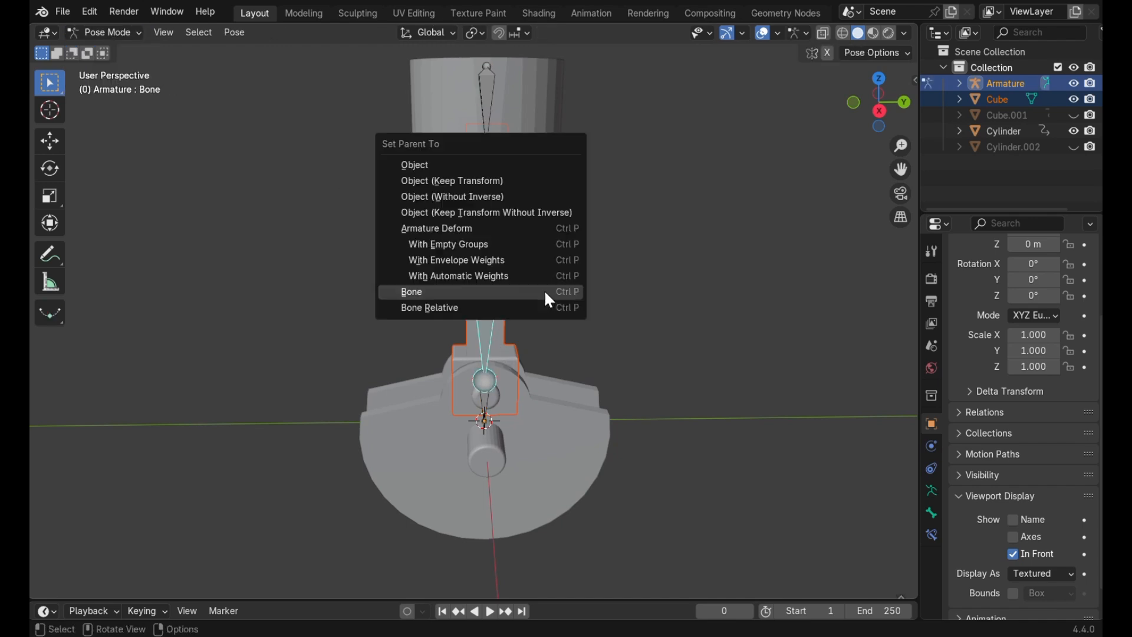
{"action": "left_click", "coordinate": [549, 300]}
Try rotating the connecting rod bone about the piston pin, and undo the rotation
{"action": "scroll", "coordinate": [613, 314], "scroll_direction": "left", "scroll_amount": 5}
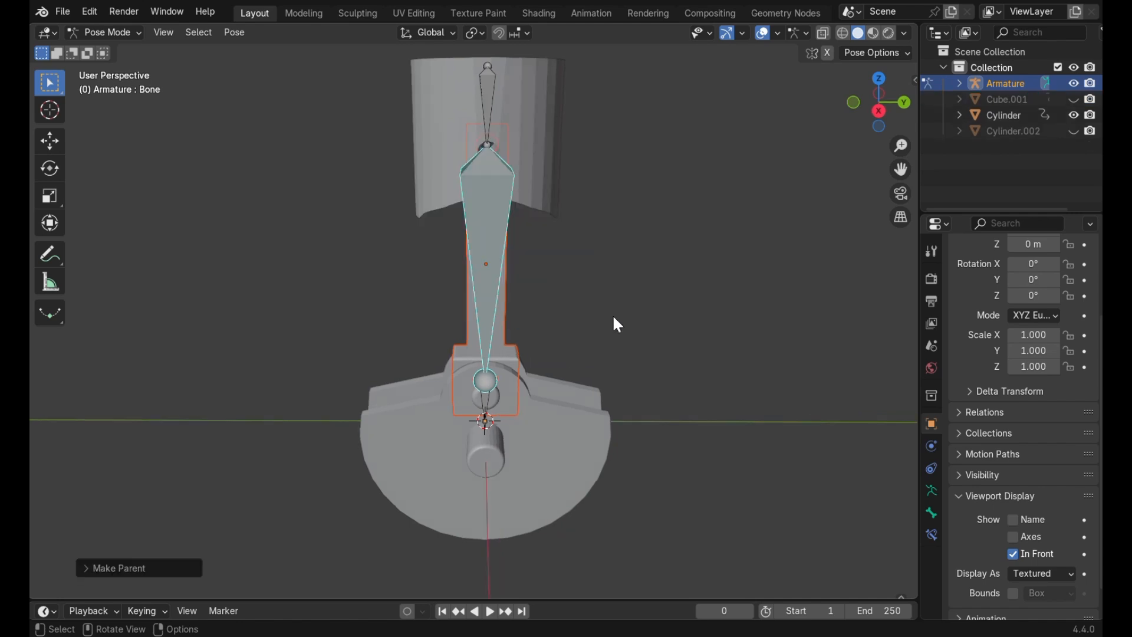
{"action": "scroll", "coordinate": [507, 330], "scroll_direction": "left", "scroll_amount": 5}
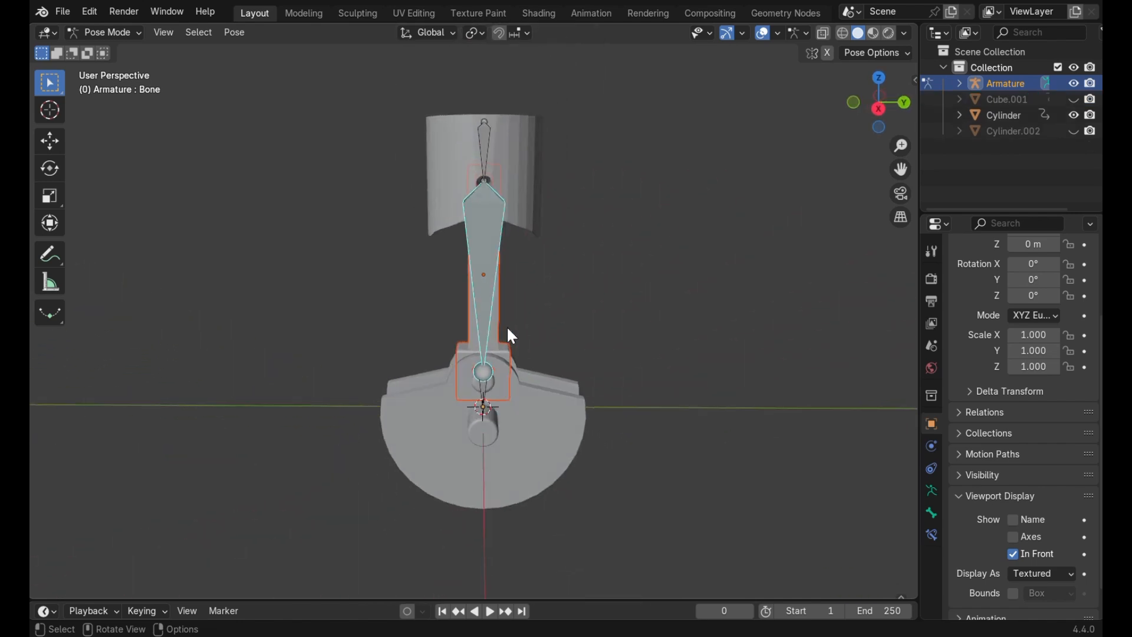
{"action": "key", "text": "r"}
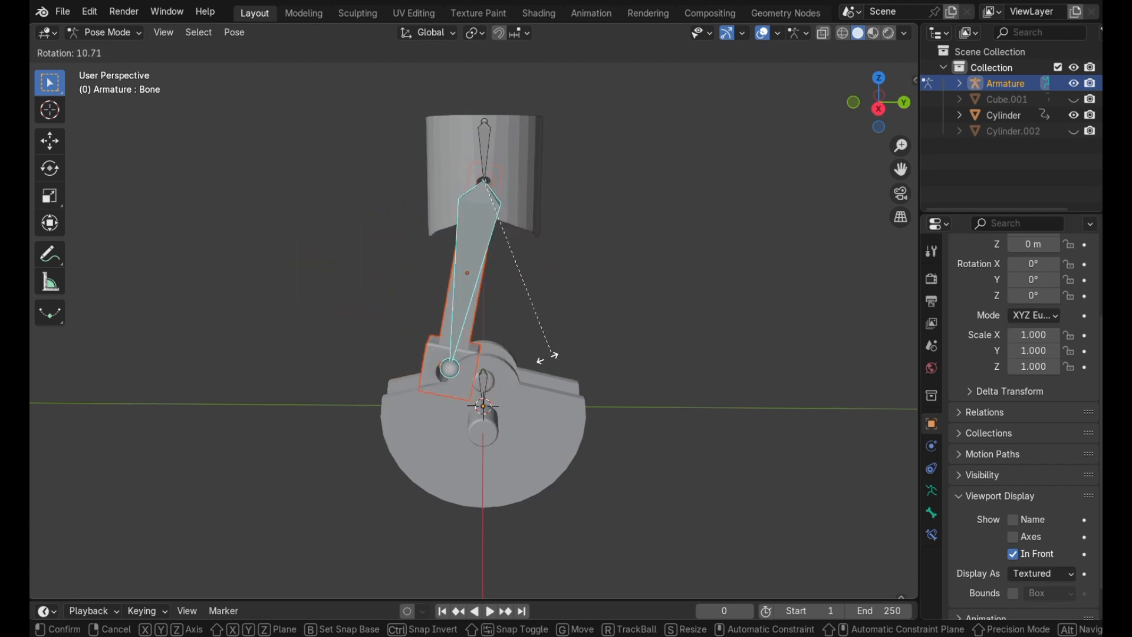
{"action": "left_click", "coordinate": [648, 360]}
{"action": "key", "text": "ctrl+z"}
Select the crankshaft with the armature active, and parent it to the short crank bone in Pose Mode with the Bone option
{"action": "scroll", "coordinate": [648, 361], "scroll_direction": "left", "scroll_amount": 2}
{"action": "left_click", "coordinate": [112, 33]}
{"action": "left_click", "coordinate": [109, 50]}
{"action": "left_click", "coordinate": [548, 439]}
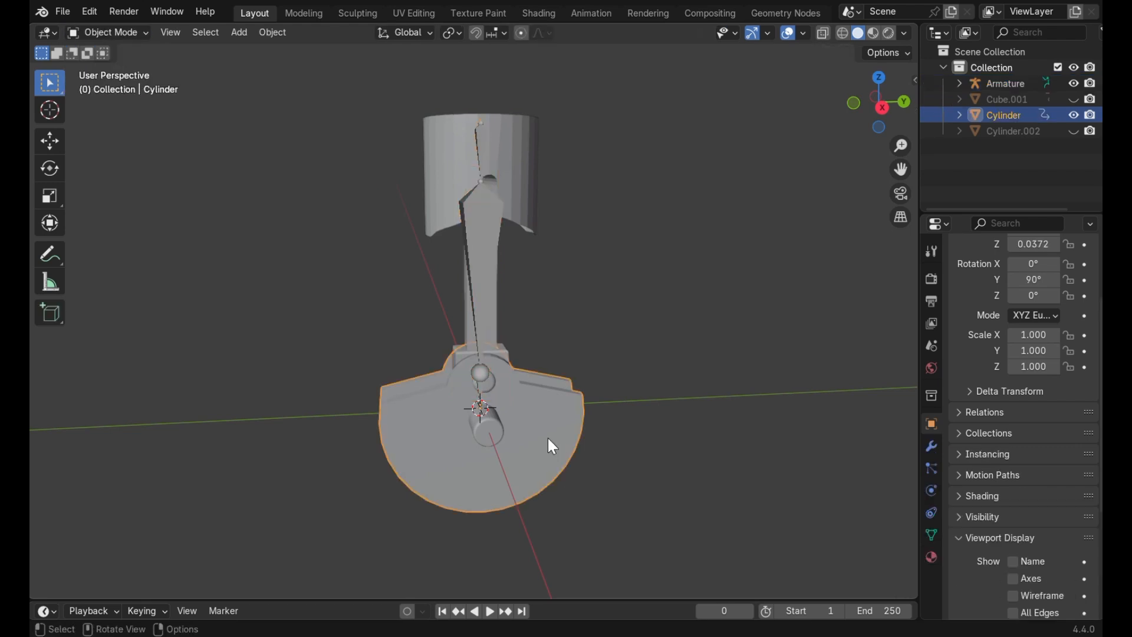
{"action": "left_click", "coordinate": [481, 385], "text": "shift"}
{"action": "left_click", "coordinate": [111, 33]}
{"action": "left_click", "coordinate": [112, 83]}
{"action": "left_click", "coordinate": [479, 387]}
{"action": "scroll", "coordinate": [569, 461], "scroll_direction": "left", "scroll_amount": 3}
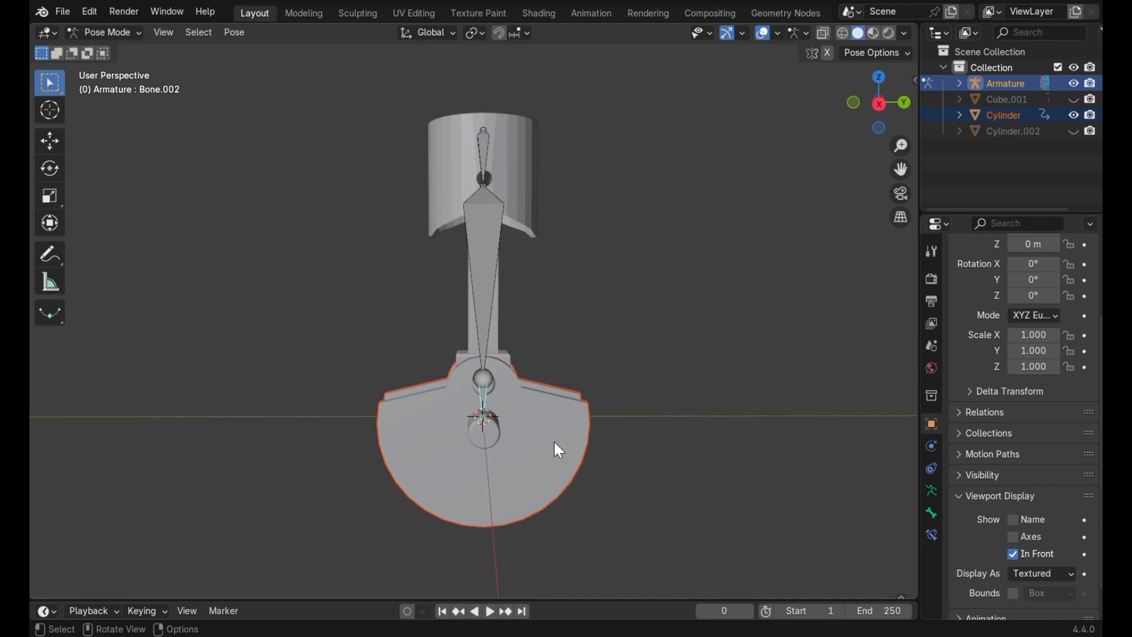
{"action": "key", "text": "ctrl+p"}
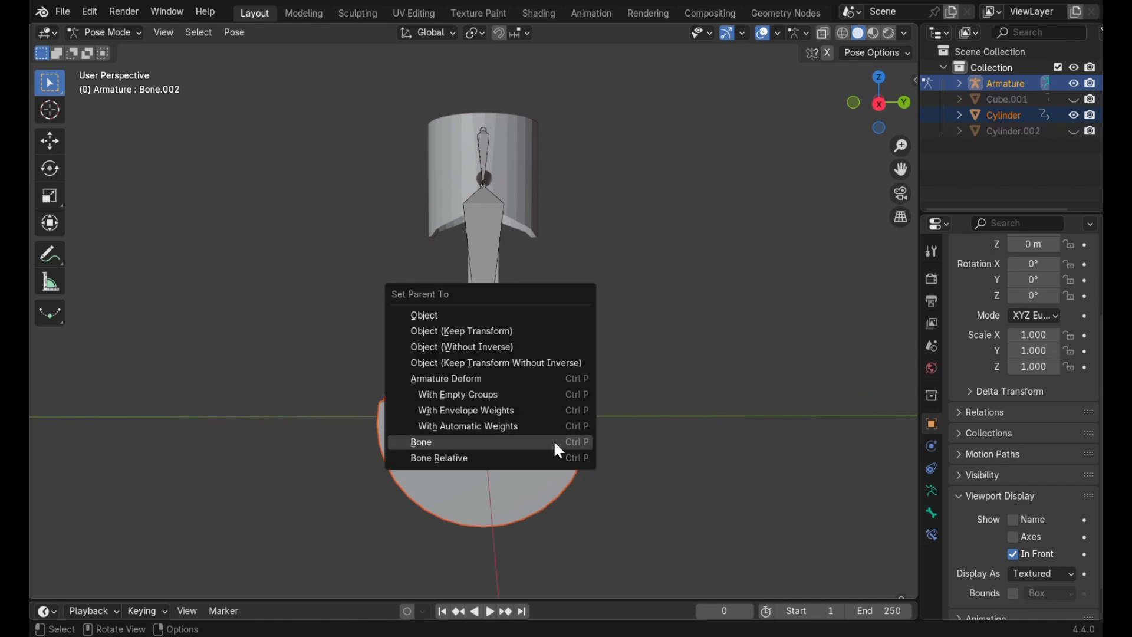
{"action": "left_click", "coordinate": [553, 440]}
Try rotating the crank bone about the global X axis, and undo the rotation
{"action": "scroll", "coordinate": [554, 439], "scroll_direction": "left", "scroll_amount": 3}
{"action": "scroll", "coordinate": [553, 440], "scroll_direction": "left", "scroll_amount": 3}
{"action": "key", "text": "r"}
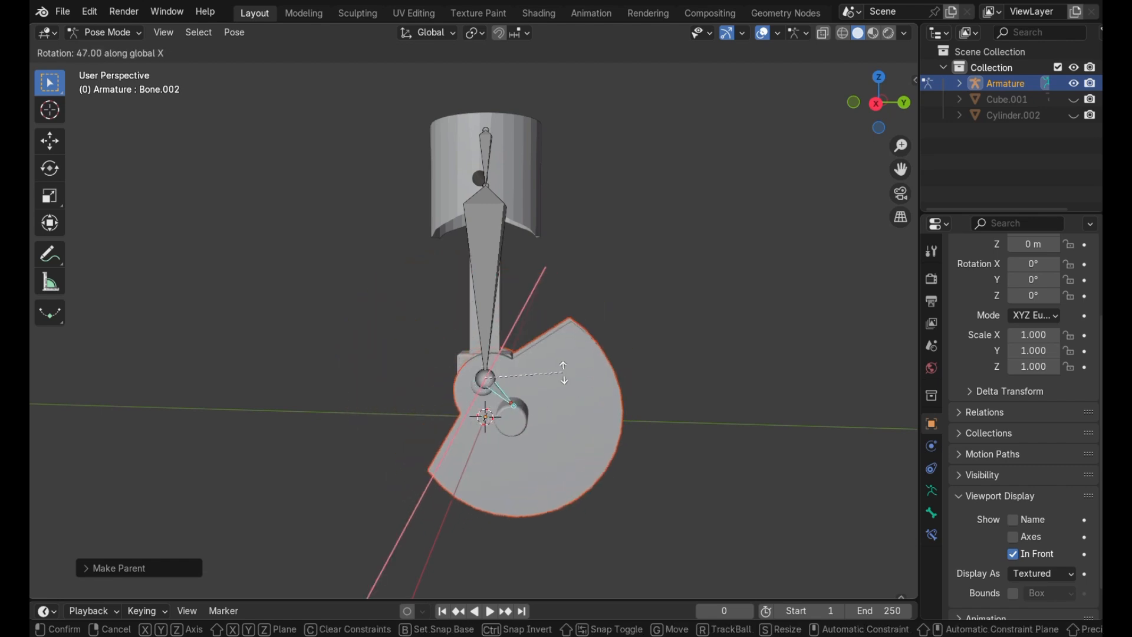
{"action": "left_click", "coordinate": [552, 442]}
{"action": "key", "text": "ctrl+z"}
Examine the crank bone and crankpin alignment from the front and the side of the mechanism
{"action": "scroll", "coordinate": [551, 443], "scroll_direction": "left", "scroll_amount": 2}
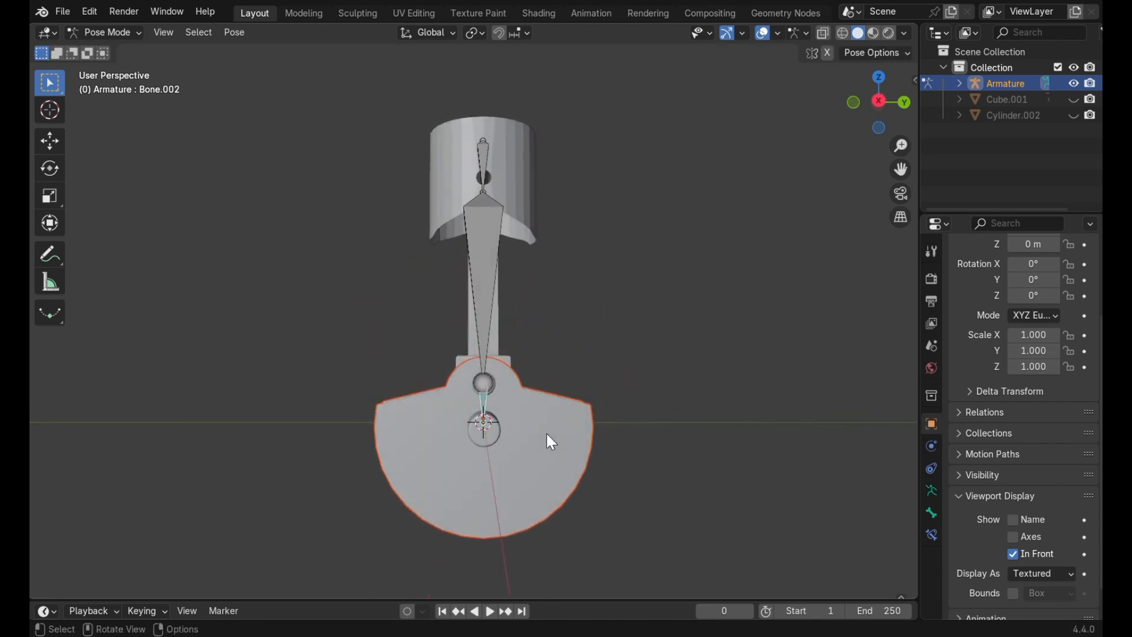
{"action": "scroll", "coordinate": [548, 439], "scroll_direction": "up", "scroll_amount": 2}
{"action": "scroll", "coordinate": [548, 439], "scroll_direction": "right", "scroll_amount": 5}
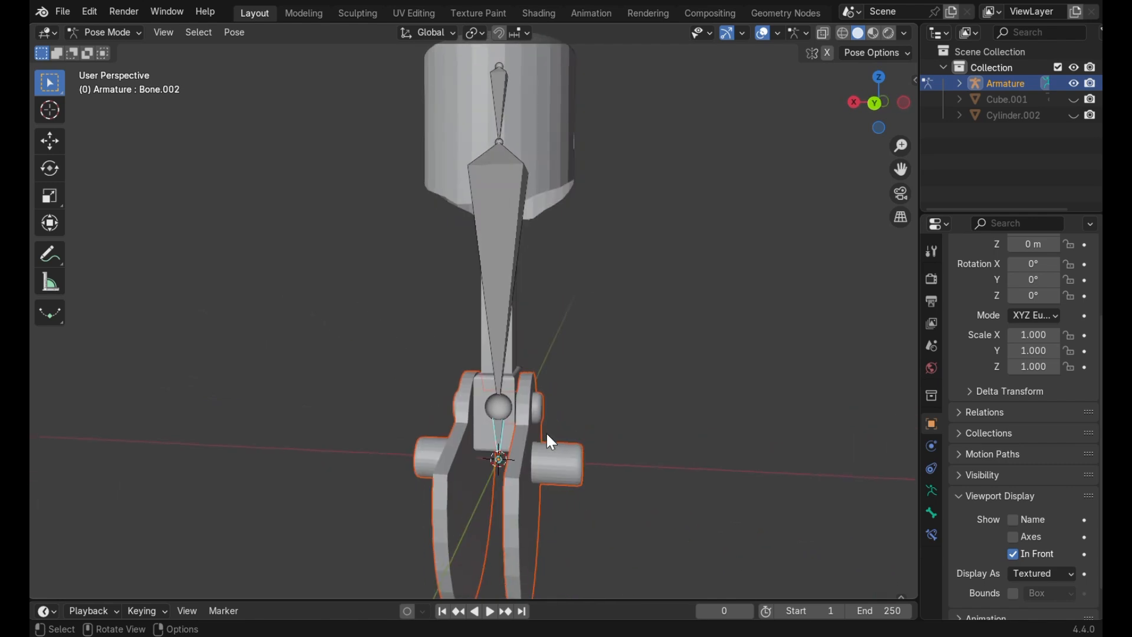
{"action": "scroll", "coordinate": [549, 439], "scroll_direction": "left", "scroll_amount": 5}
{"action": "scroll", "coordinate": [548, 439], "scroll_direction": "left", "scroll_amount": 2}
{"action": "scroll", "coordinate": [549, 439], "scroll_direction": "up", "scroll_amount": 1, "text": "shift"}
{"action": "scroll", "coordinate": [548, 439], "scroll_direction": "down", "scroll_amount": 1}
{"action": "scroll", "coordinate": [548, 439], "scroll_direction": "left", "scroll_amount": 2}
{"action": "scroll", "coordinate": [548, 439], "scroll_direction": "right", "scroll_amount": 4}
{"action": "scroll", "coordinate": [548, 439], "scroll_direction": "left", "scroll_amount": 3}
{"action": "scroll", "coordinate": [548, 439], "scroll_direction": "left", "scroll_amount": 1}
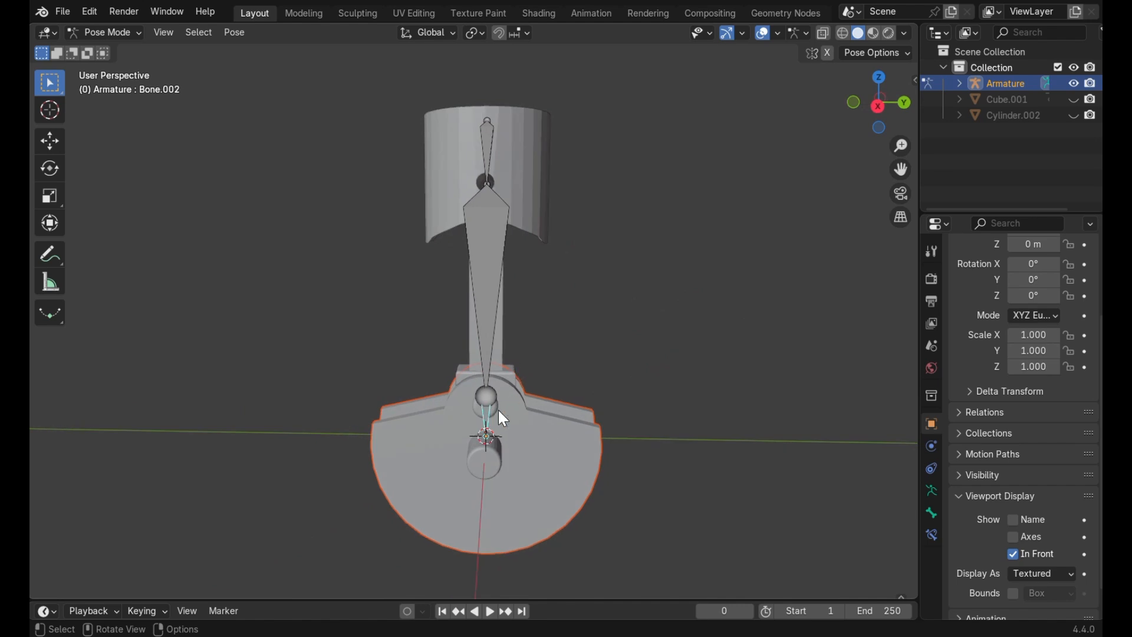
Add an IK constraint to the connecting rod bone with the crank bone as its target
{"action": "left_click", "coordinate": [486, 319]}
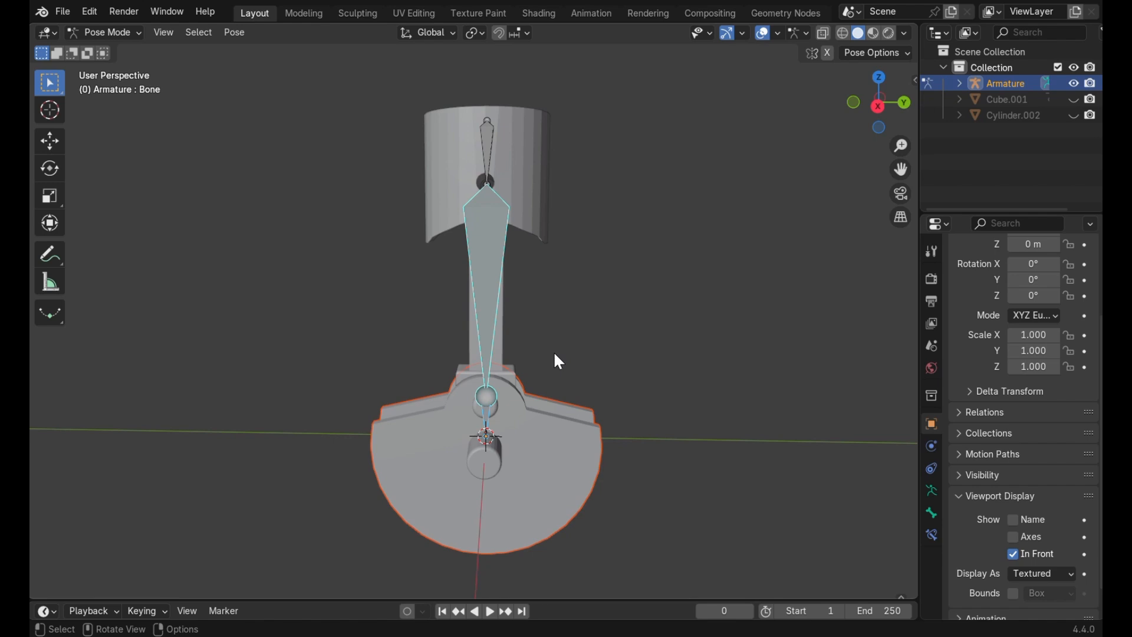
{"action": "key", "text": "shift+i"}
{"action": "left_click", "coordinate": [554, 353]}
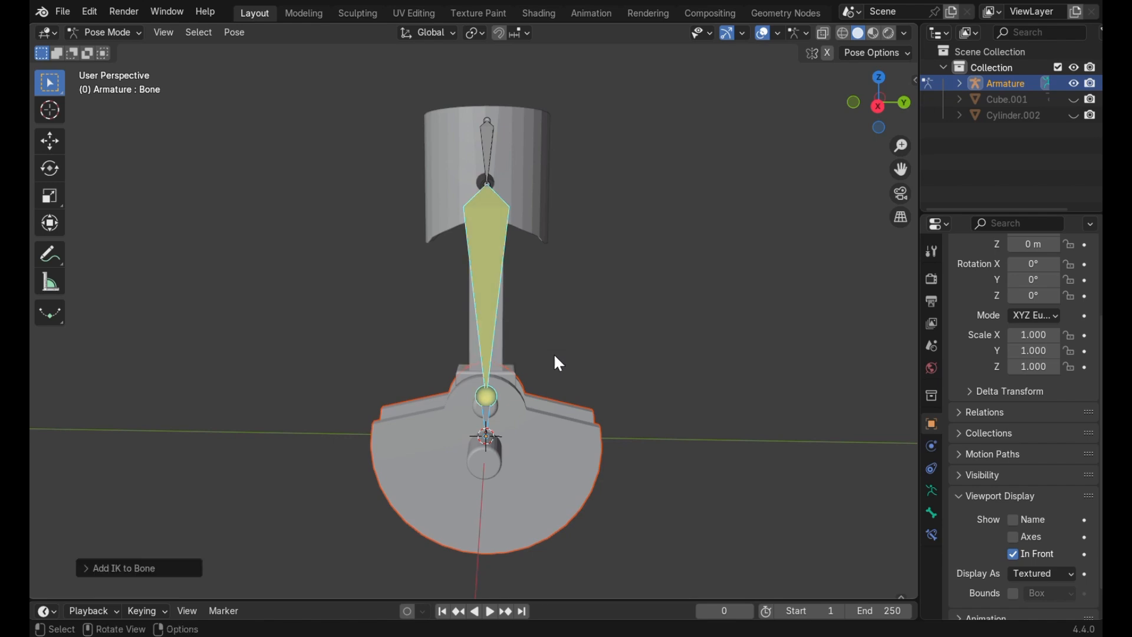
Try rotating and moving the crank bone to test the IK constraint, and undo the test poses
{"action": "left_click", "coordinate": [487, 423]}
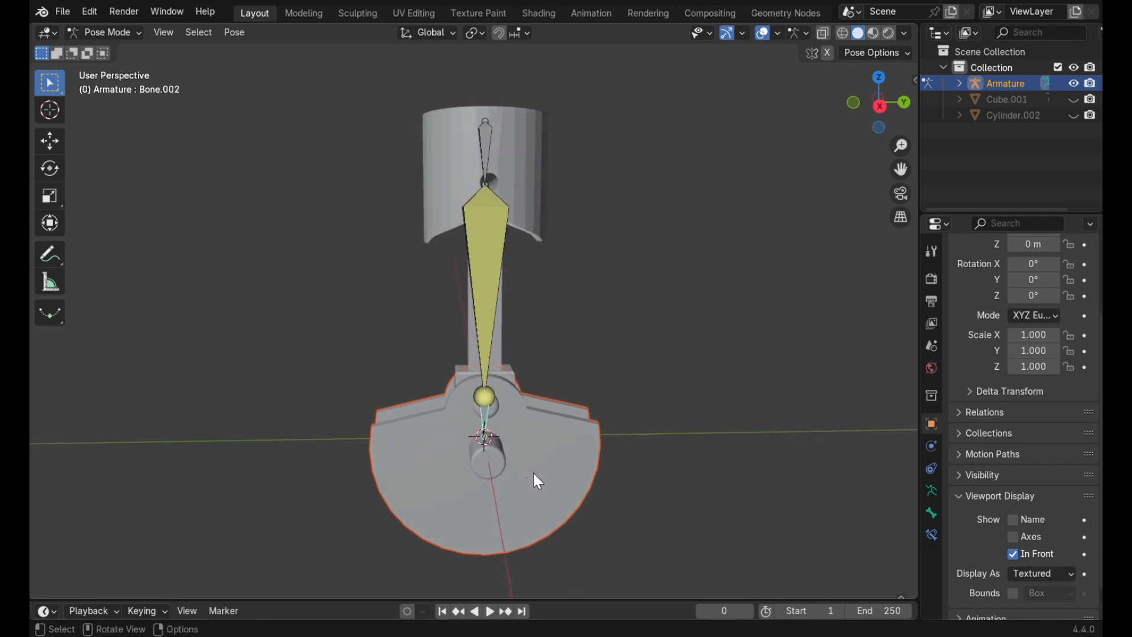
{"action": "key", "text": "r"}
{"action": "left_click", "coordinate": [519, 493]}
{"action": "key", "text": "g"}
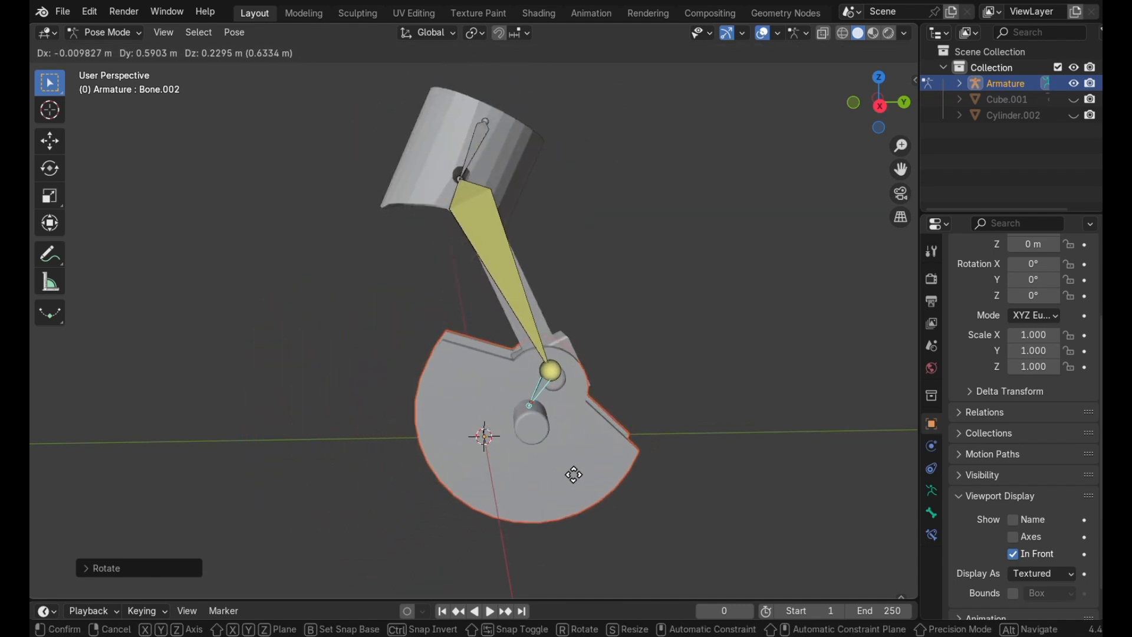
{"action": "key", "text": "Escape"}
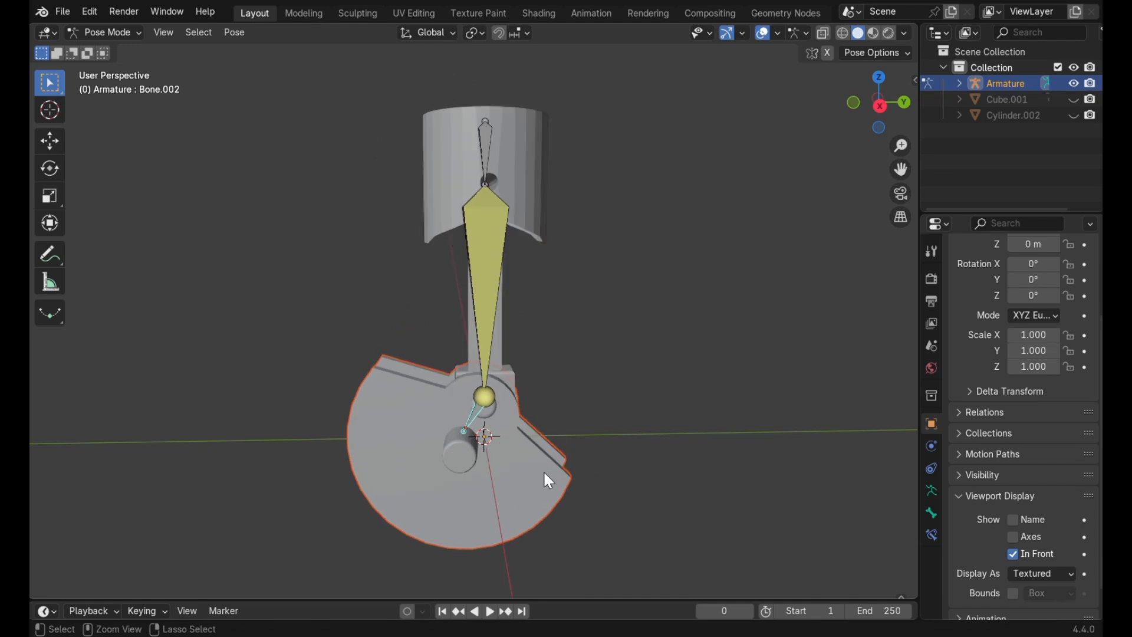
{"action": "mouse_move", "coordinate": [543, 470]}
{"action": "middle_mouse_down"}
{"action": "mouse_move", "coordinate": [472, 518]}
{"action": "mouse_move", "coordinate": [551, 474]}
{"action": "mouse_move", "coordinate": [543, 469]}
{"action": "middle_mouse_up"}
{"action": "scroll", "coordinate": [543, 469], "scroll_direction": "down", "scroll_amount": 1}
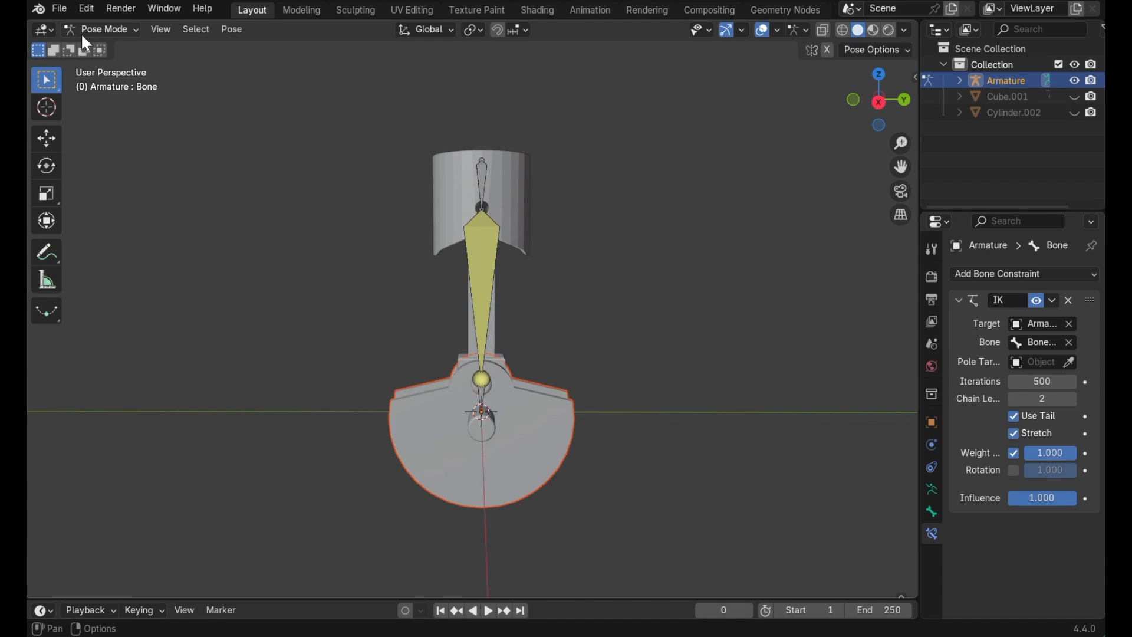
In the armature's Edit Mode, extrude a new bone about 0.55 m upward along Z from the piston bone's upper end
{"action": "left_click", "coordinate": [82, 34]}
{"action": "left_click", "coordinate": [103, 62]}
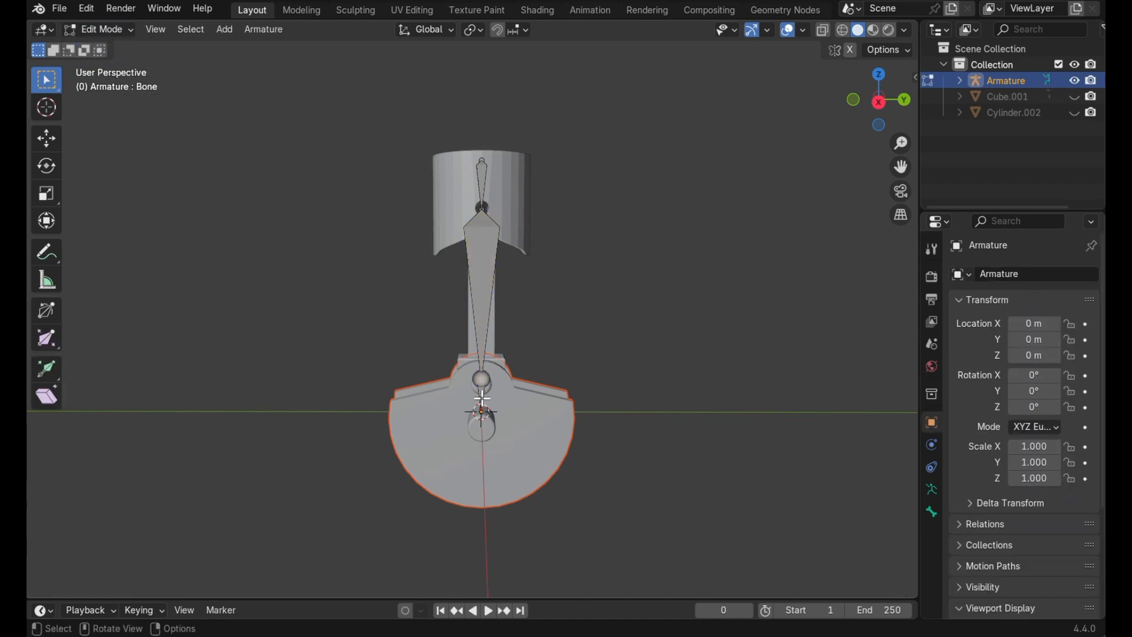
{"action": "middle_click_drag", "start_coordinate": [483, 173], "coordinate": [483, 173]}
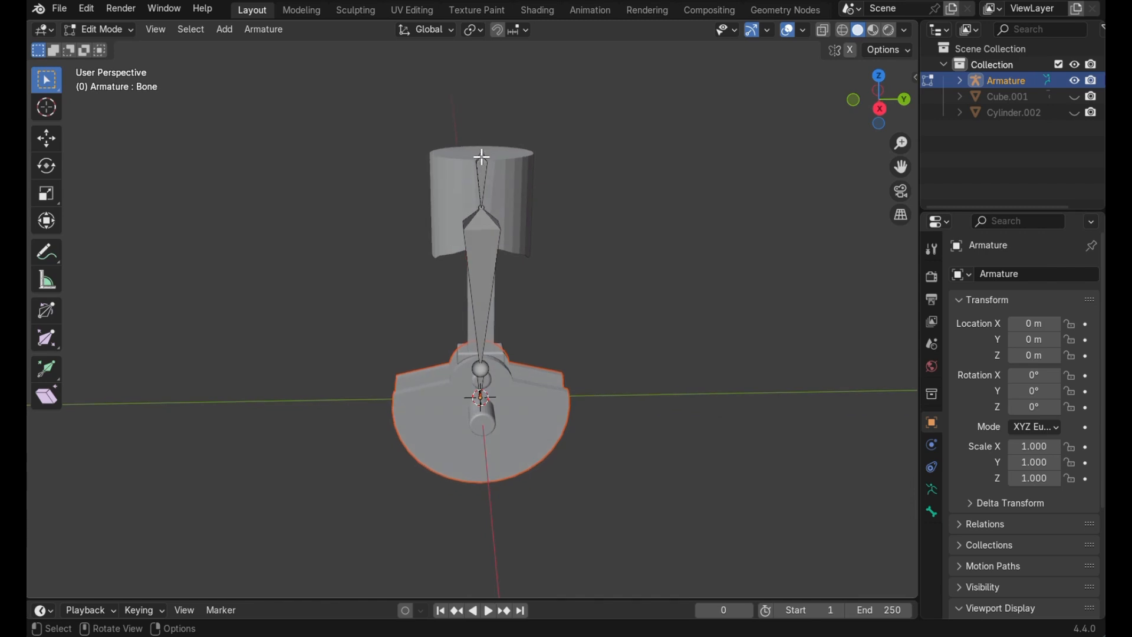
{"action": "left_click", "coordinate": [481, 157]}
{"action": "middle_click_drag", "start_coordinate": [551, 232], "coordinate": [551, 229]}
{"action": "key", "text": "e"}
{"action": "key", "text": "z"}
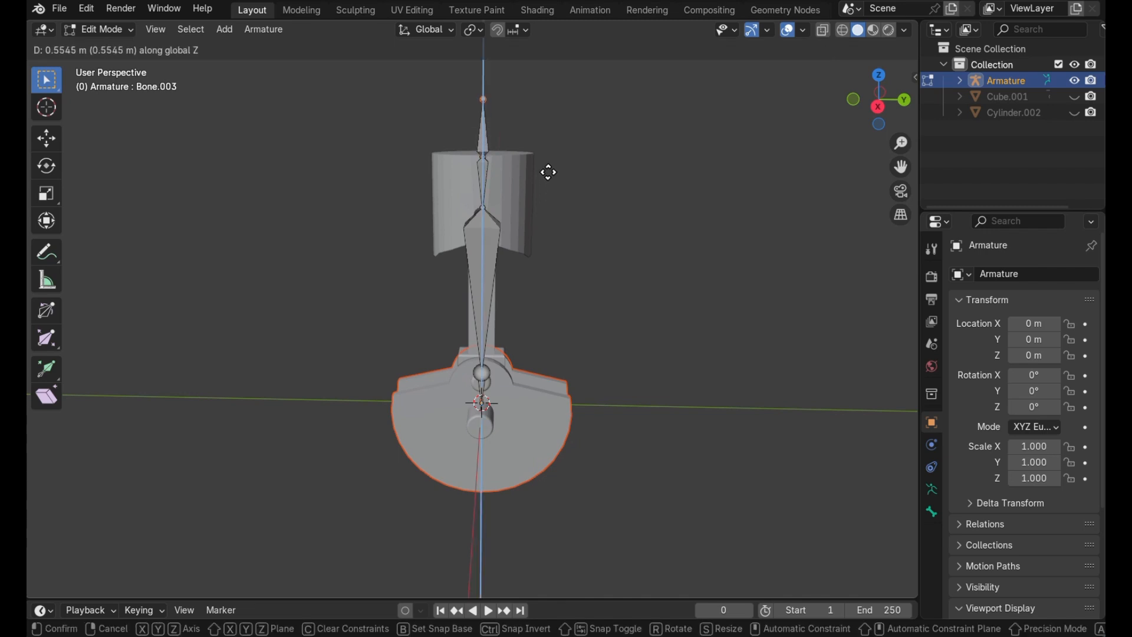
{"action": "left_click", "coordinate": [548, 172]}
Switch the direction of the new bone above the piston
{"action": "left_click", "coordinate": [483, 143]}
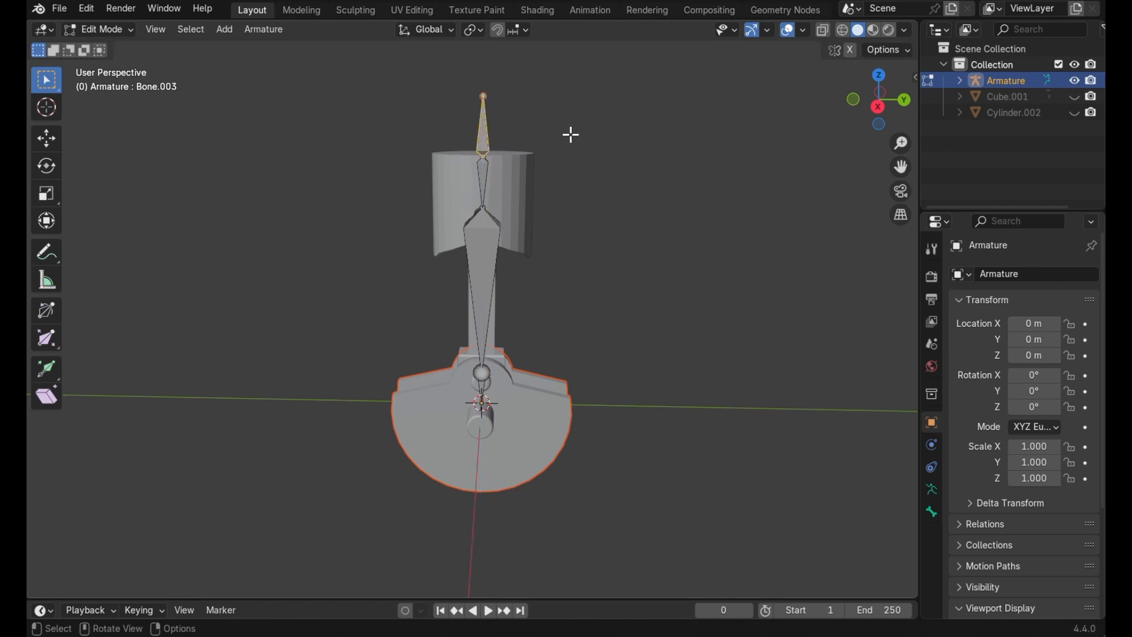
{"action": "right_click", "coordinate": [570, 135]}
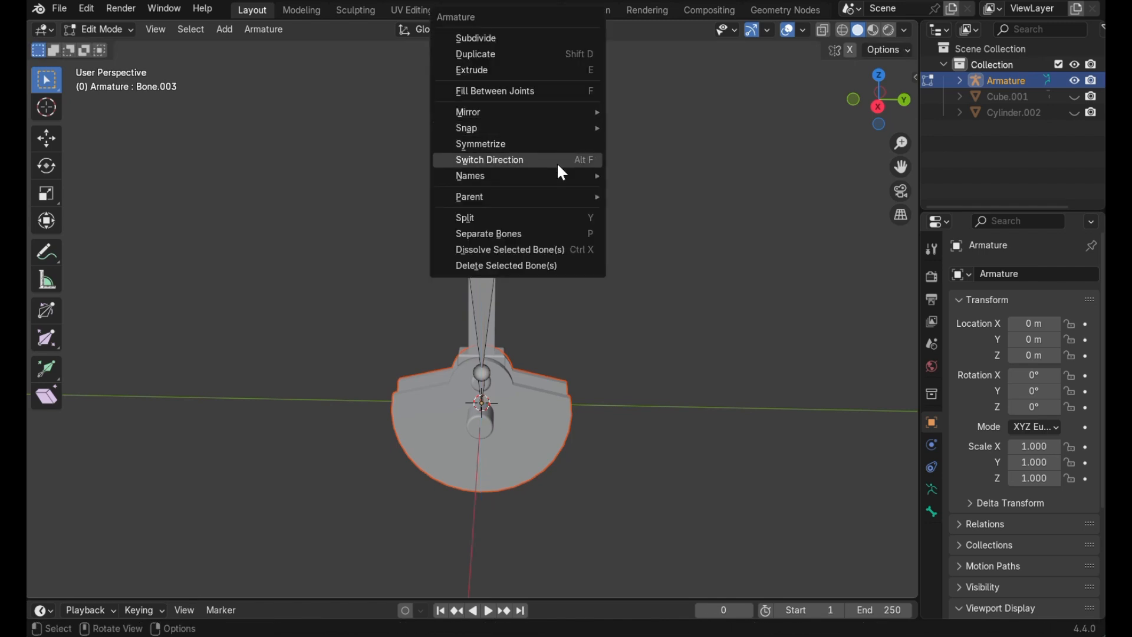
{"action": "left_click", "coordinate": [558, 165]}
Parent the piston bone to the new bone above it with the Connected option
{"action": "left_click", "coordinate": [486, 171]}
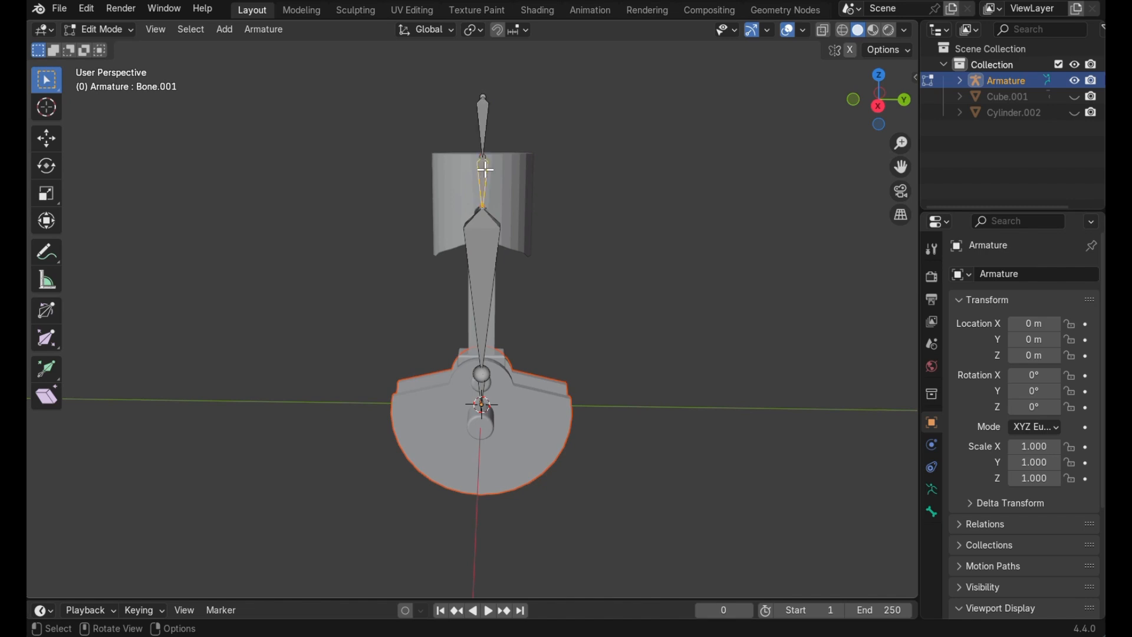
{"action": "left_click", "coordinate": [484, 121]}
{"action": "key", "text": "ctrl+p"}
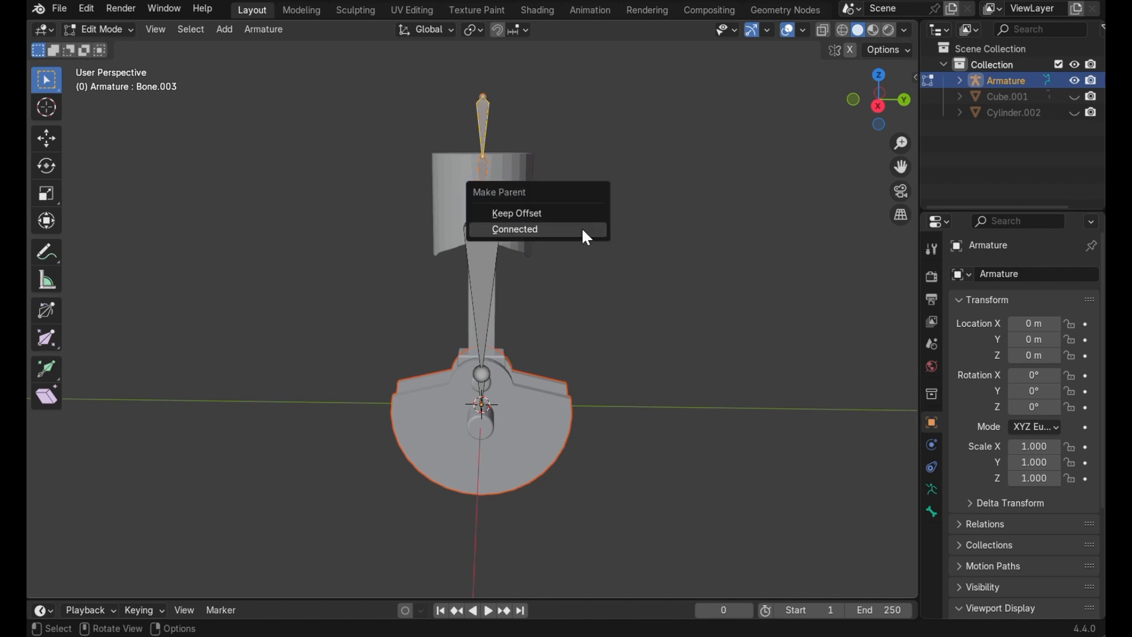
{"action": "left_click", "coordinate": [583, 231]}
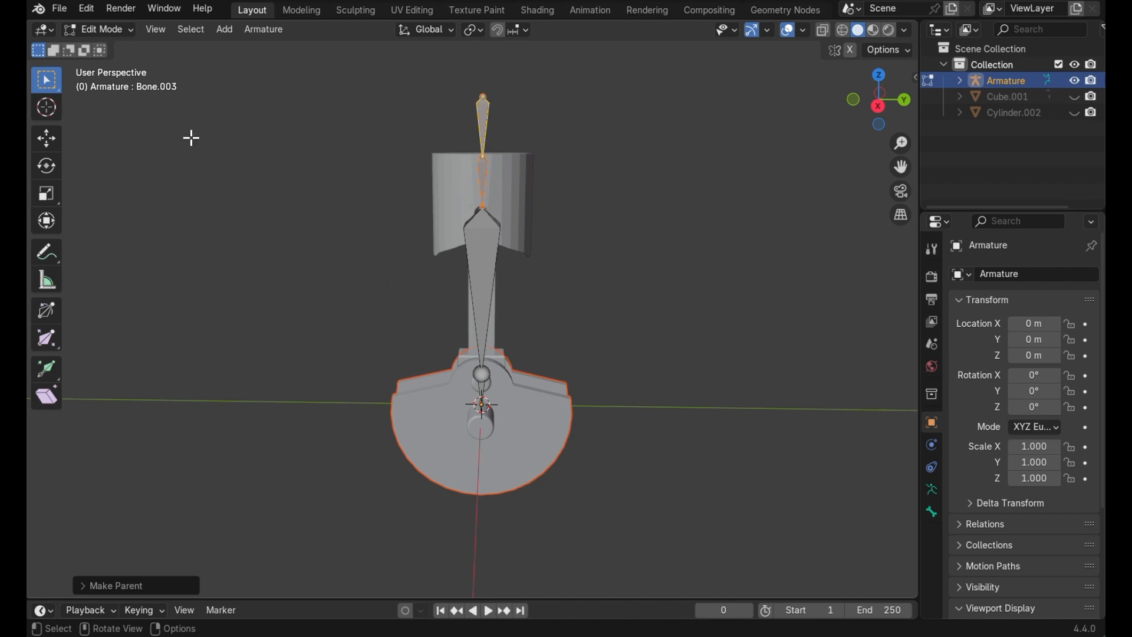
Switch the armature to Pose Mode and select the crank bone
{"action": "left_click", "coordinate": [106, 28]}
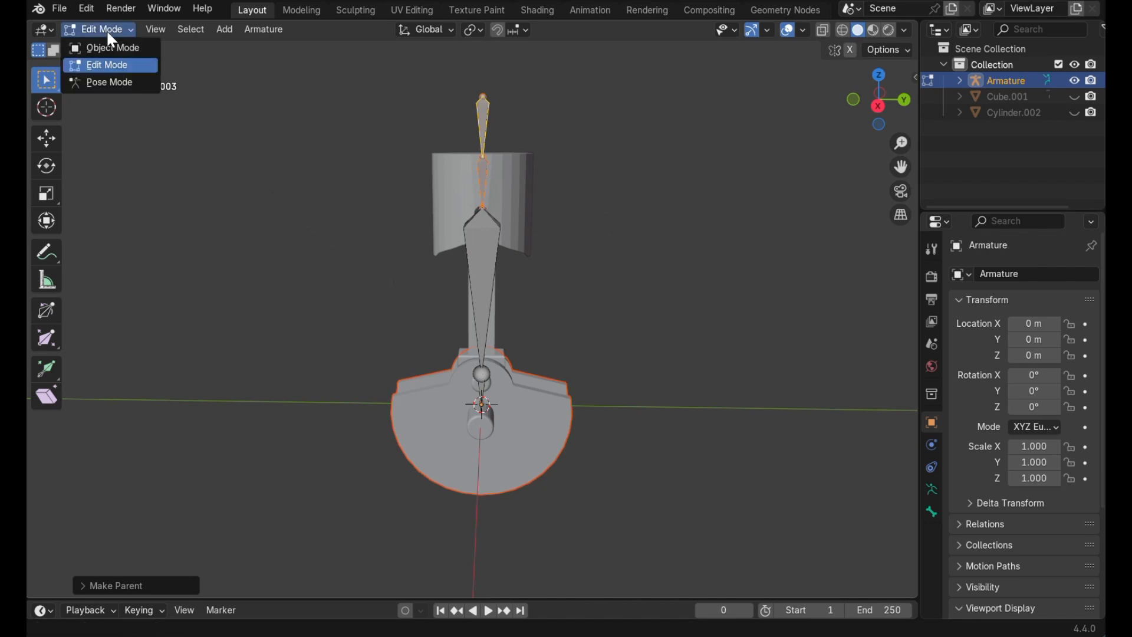
{"action": "left_click", "coordinate": [110, 82]}
{"action": "left_click", "coordinate": [484, 404]}
{"action": "scroll", "coordinate": [534, 429], "scroll_direction": "left", "scroll_amount": 2}
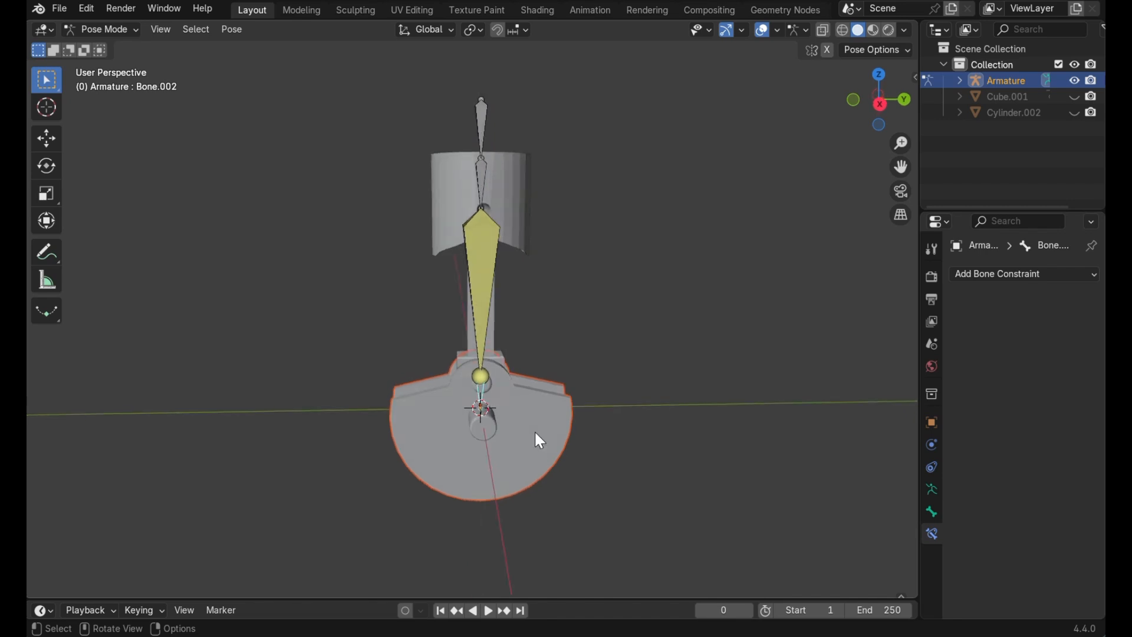
Rotate and move the crank bone to test how the connecting rod and piston follow
{"action": "key", "text": "r"}
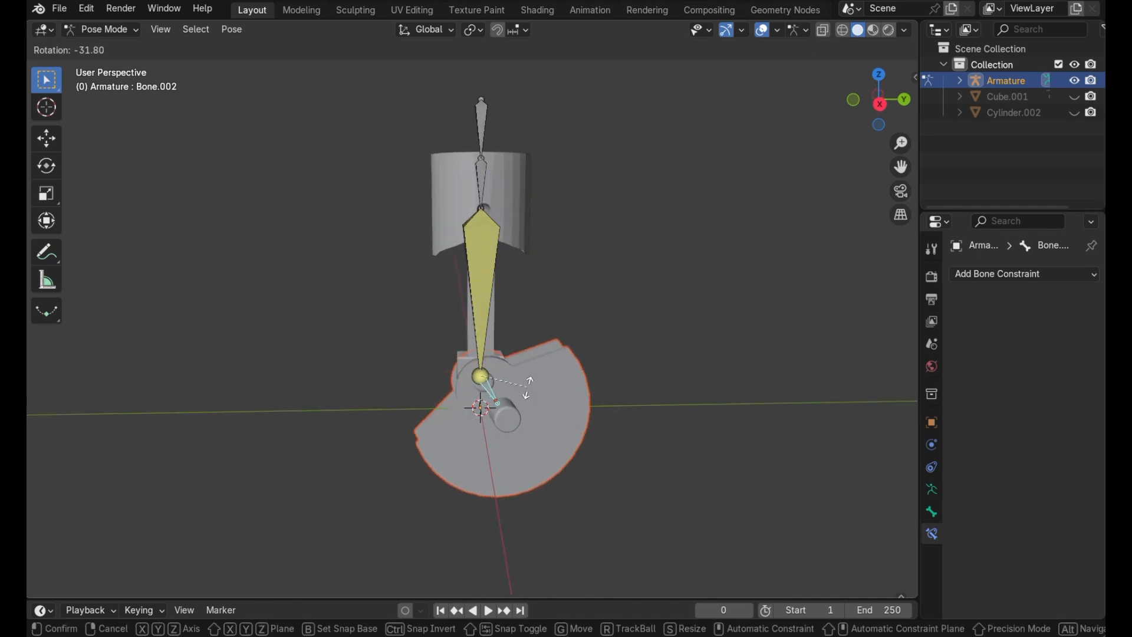
{"action": "left_click", "coordinate": [521, 405]}
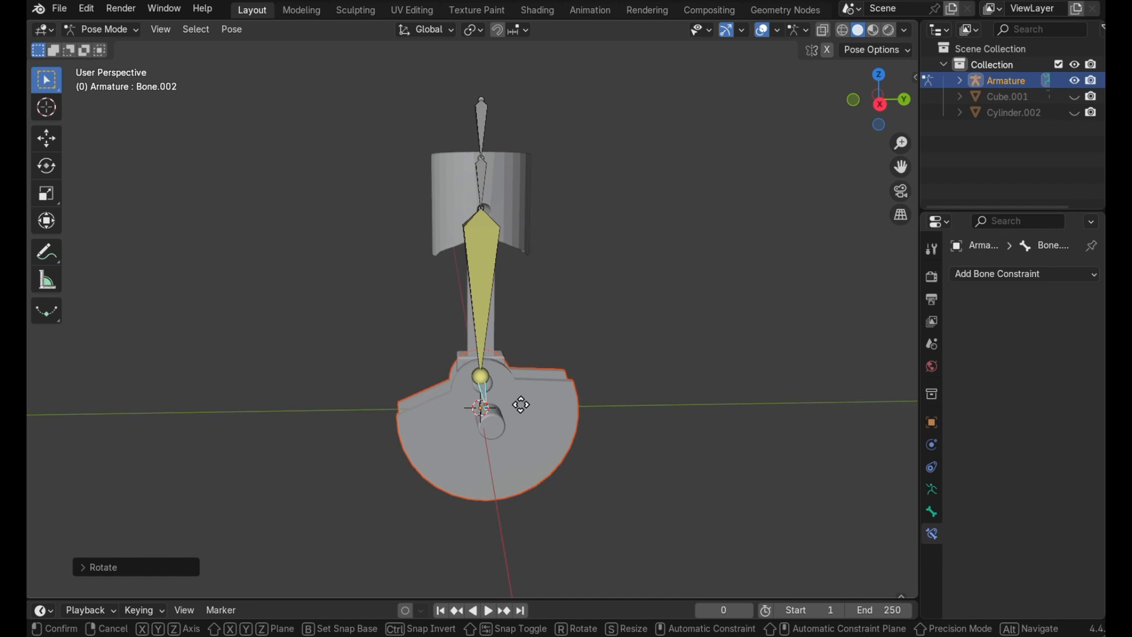
{"action": "key", "text": "g"}
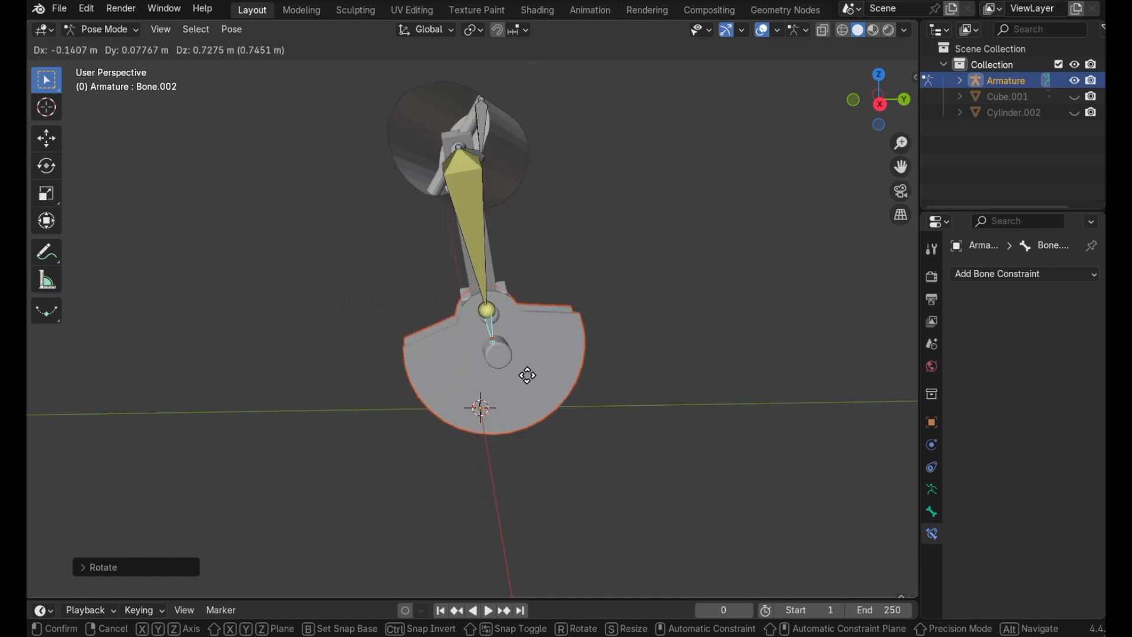
{"action": "left_click", "coordinate": [492, 399]}
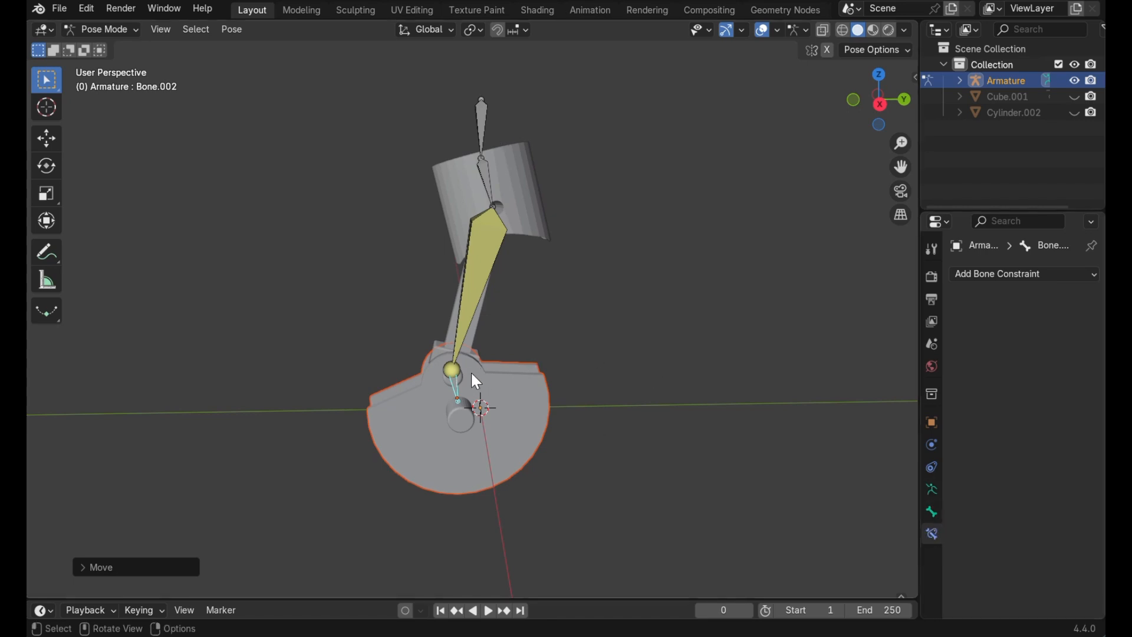
Set the chain length of the connecting rod bone's IK constraint to 3
{"action": "left_click", "coordinate": [466, 335], "text": "shift"}
{"action": "key", "text": "shift+i"}
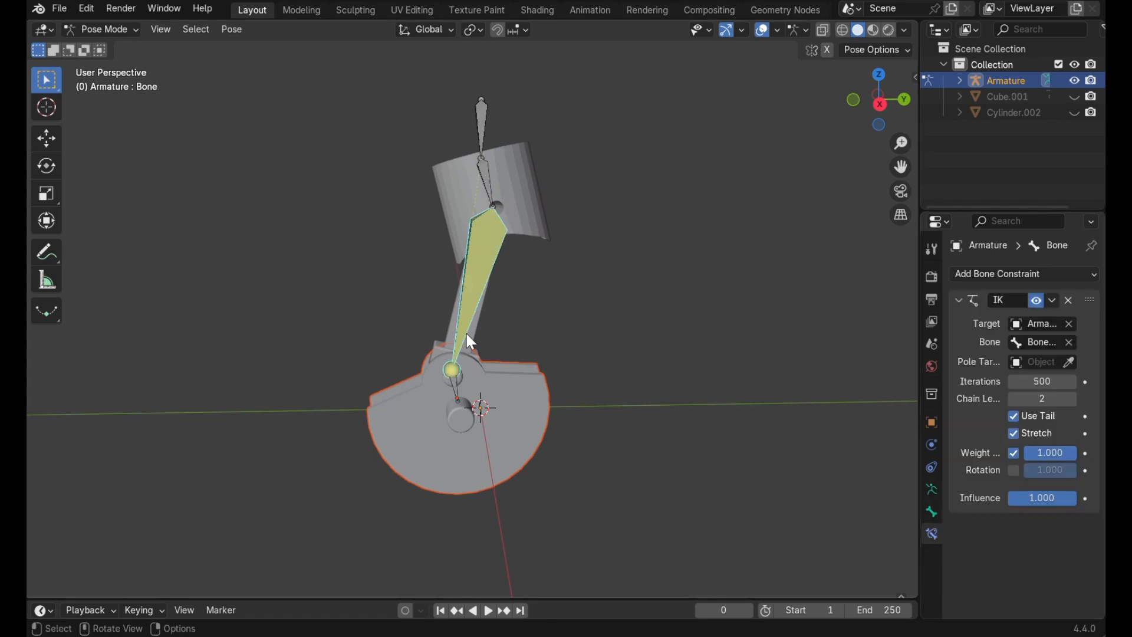
{"action": "left_click", "coordinate": [1072, 400]}
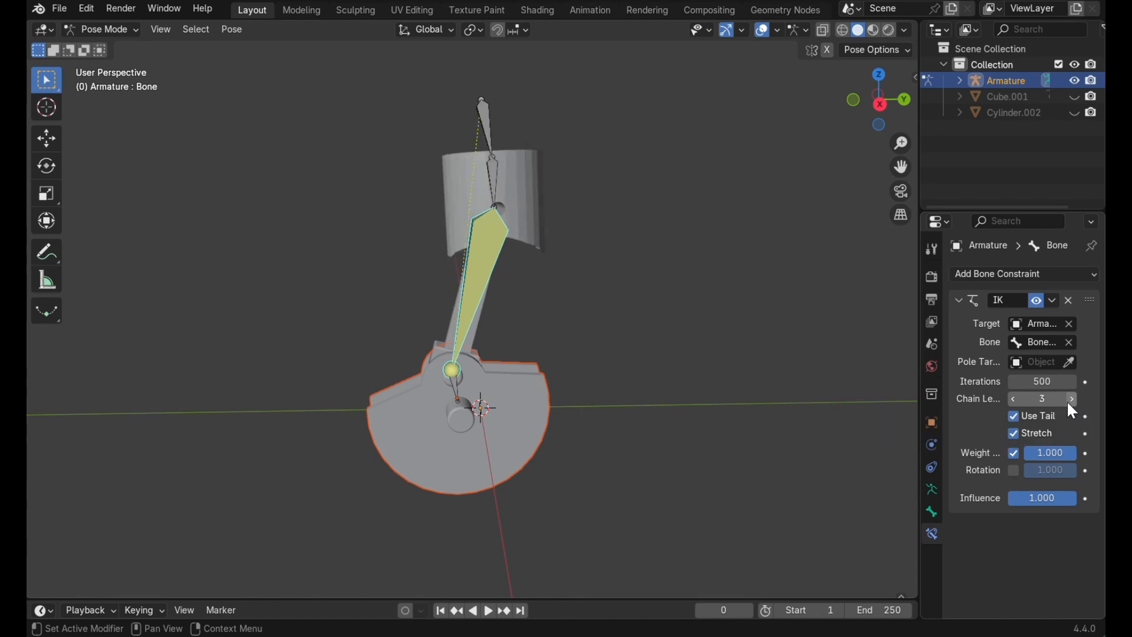
Move the crank bone again to test the mechanism with the longer IK chain
{"action": "left_click", "coordinate": [461, 396]}
{"action": "key", "text": "g"}
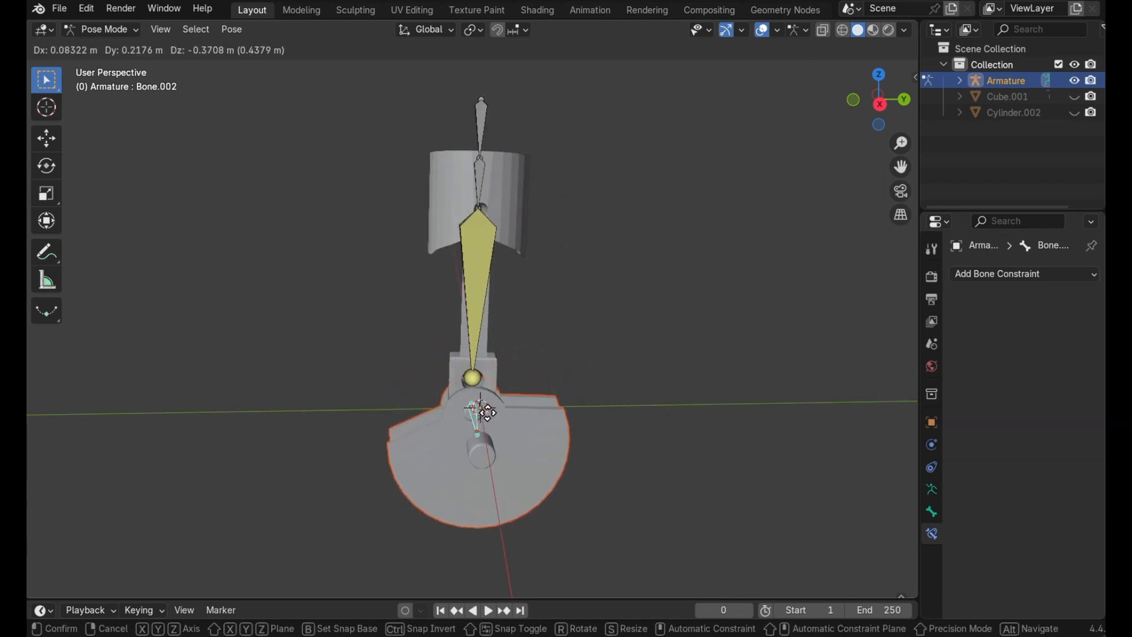
{"action": "left_click", "coordinate": [492, 394]}
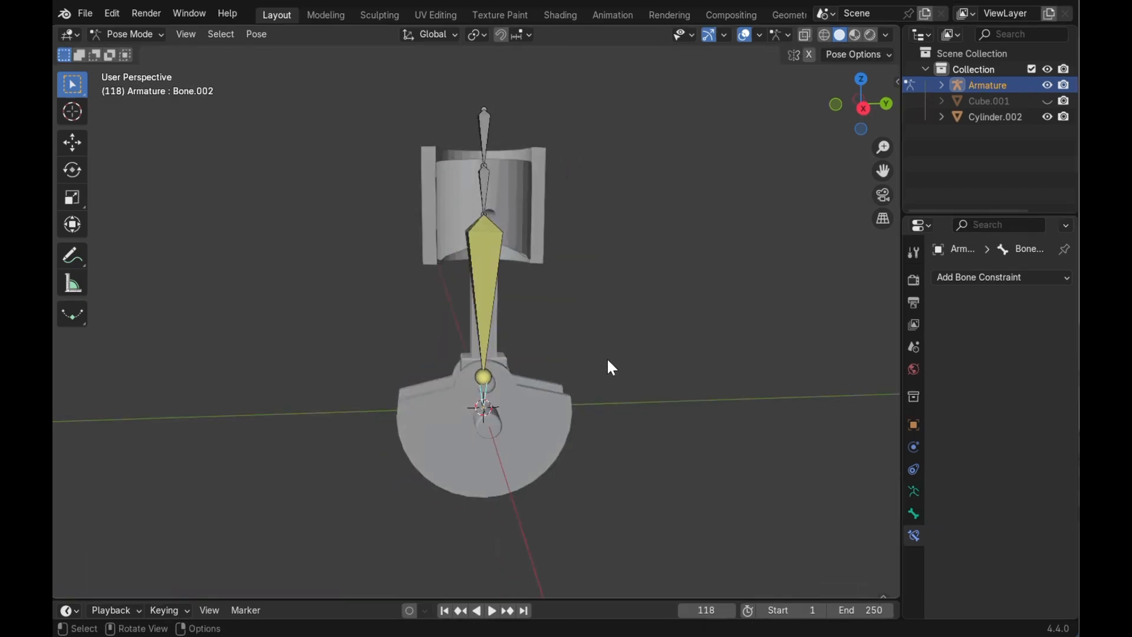
In the armature's Edit Mode, duplicate the crank bone and offset the copy along X, past the end of the crankshaft
{"action": "middle_click_drag", "start_coordinate": [607, 359], "coordinate": [601, 359]}
{"action": "middle_click_drag", "start_coordinate": [480, 395], "coordinate": [477, 395]}
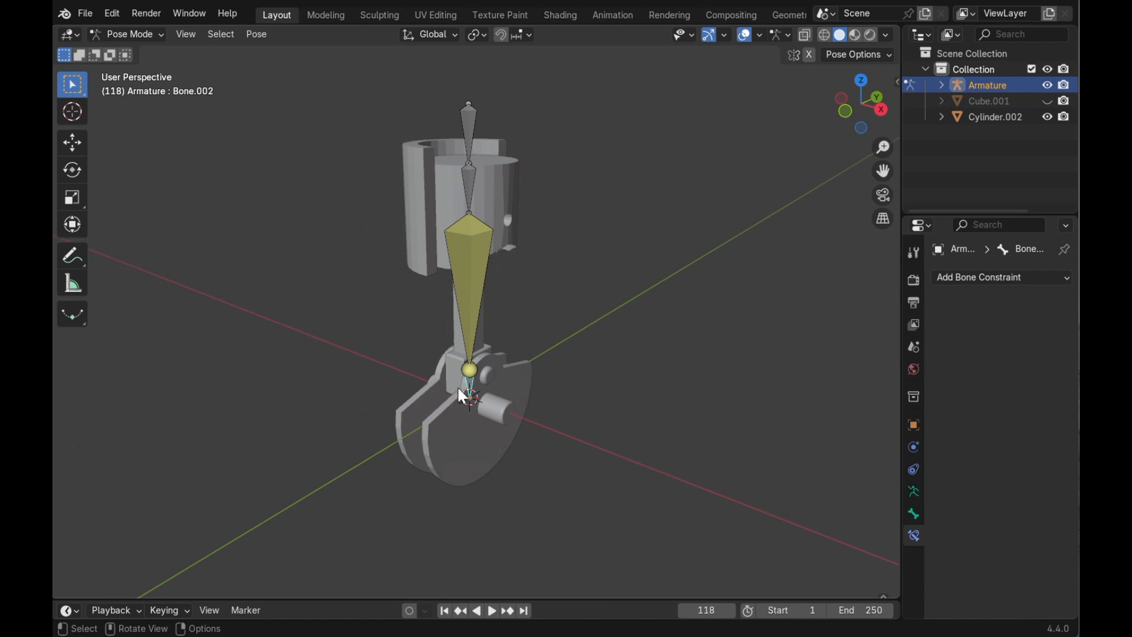
{"action": "middle_click_drag", "start_coordinate": [531, 419], "coordinate": [447, 376]}
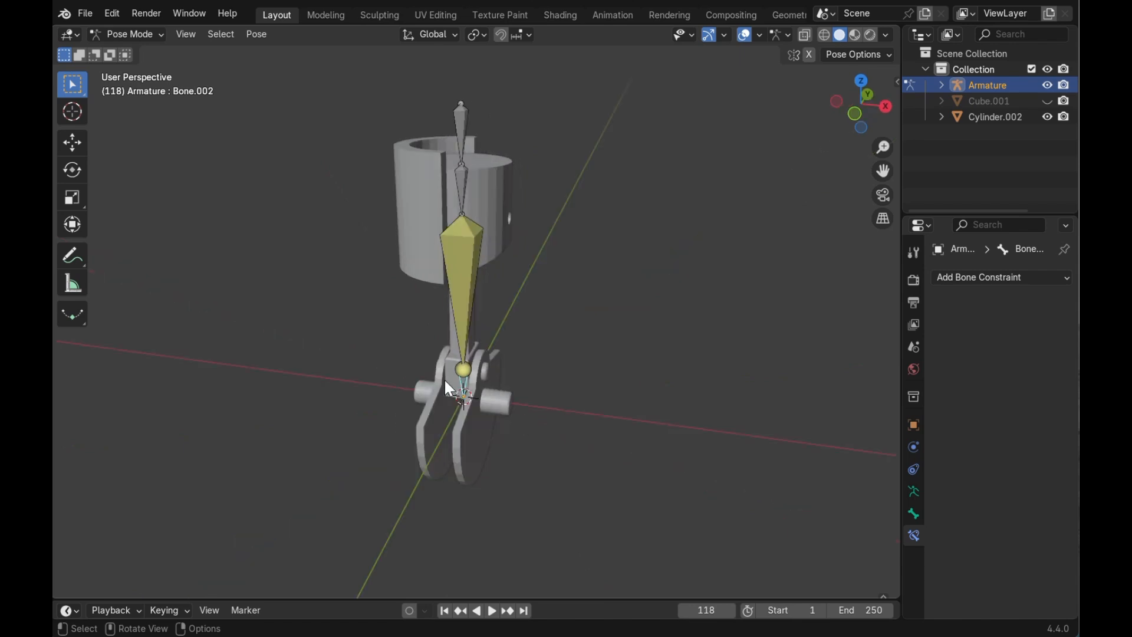
{"action": "left_click", "coordinate": [131, 35]}
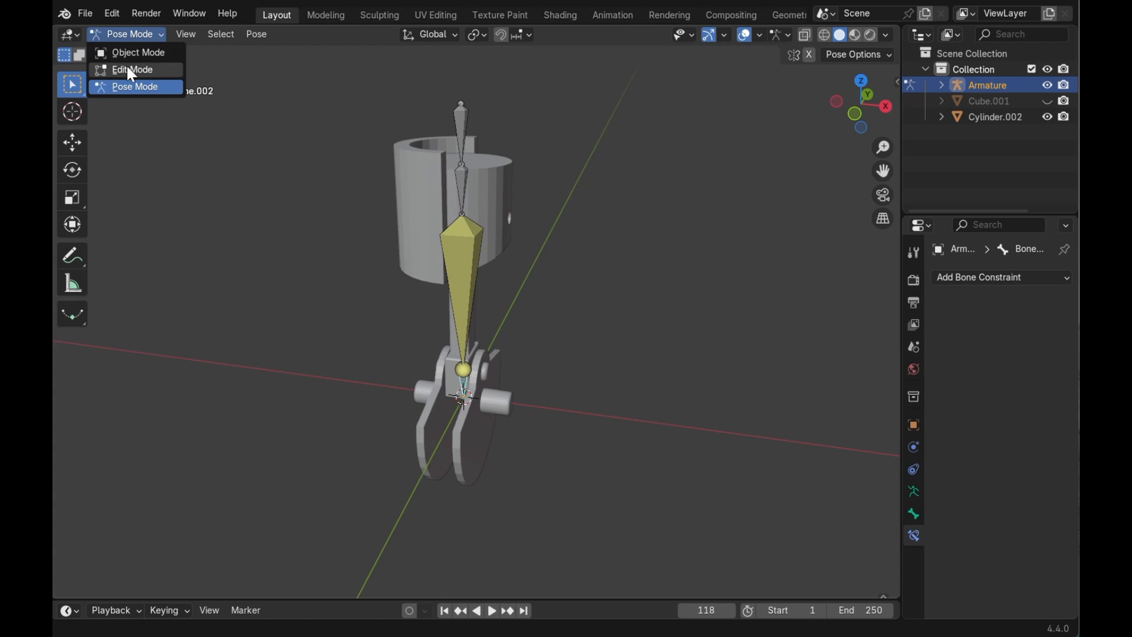
{"action": "left_click", "coordinate": [126, 70]}
{"action": "middle_click_drag", "start_coordinate": [464, 383], "coordinate": [490, 369]}
{"action": "scroll", "coordinate": [466, 383], "scroll_direction": "up", "scroll_amount": 2}
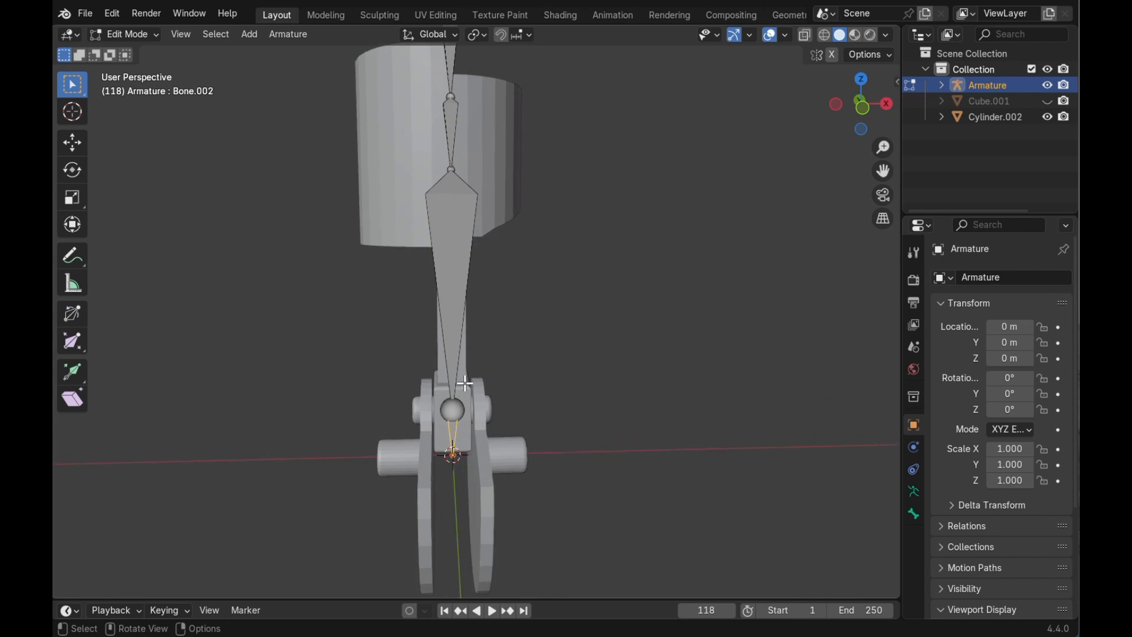
{"action": "key", "text": "shift+d"}
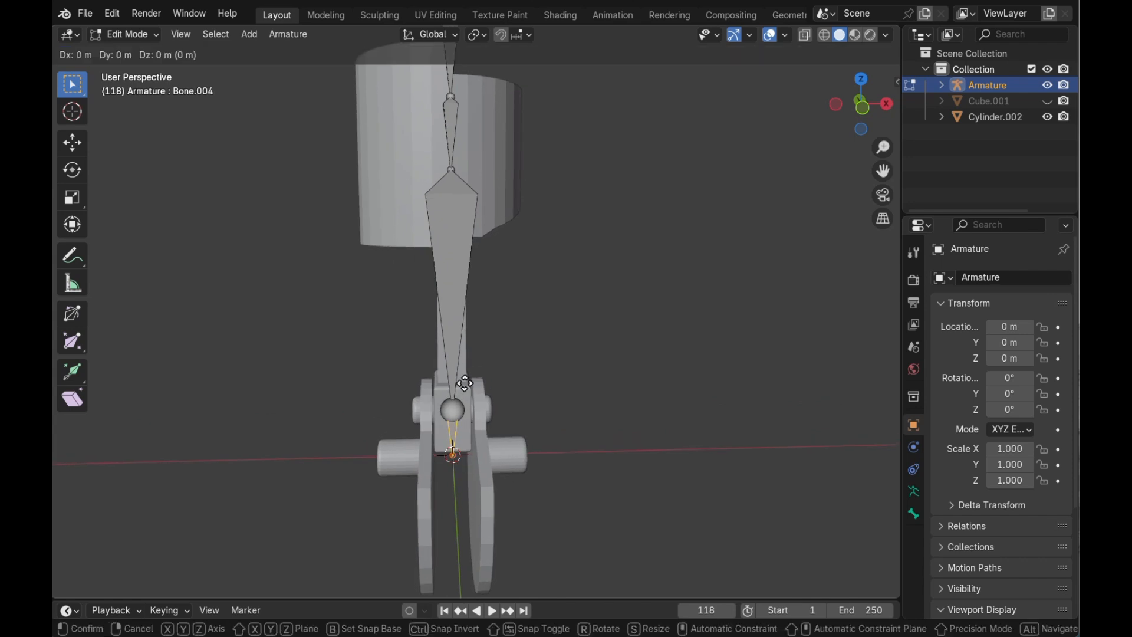
{"action": "key", "text": "x"}
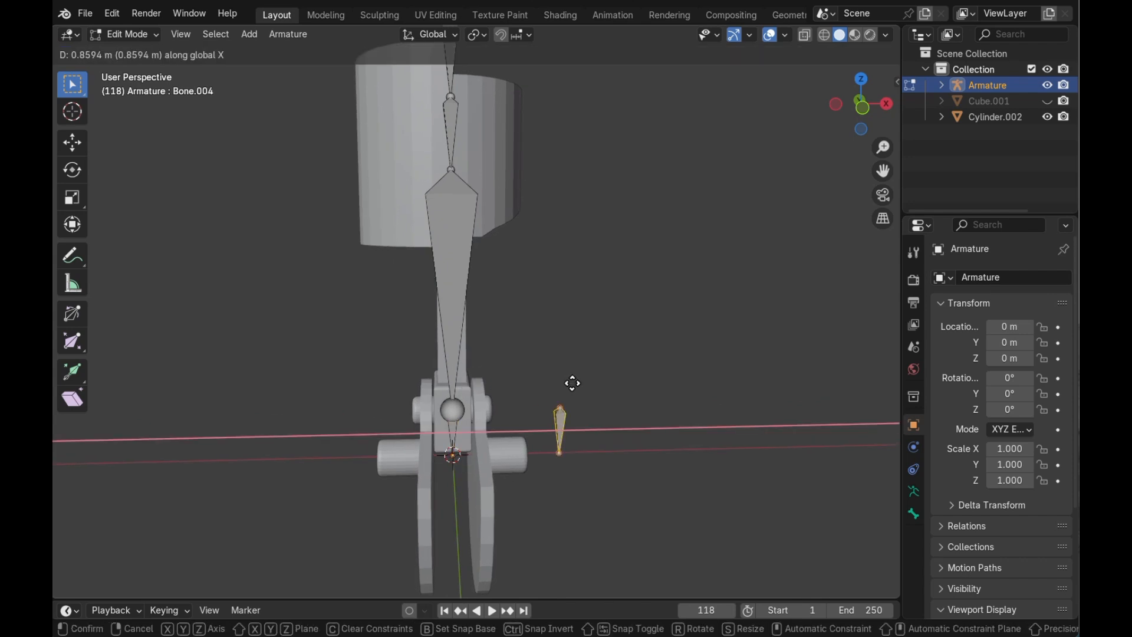
{"action": "left_click", "coordinate": [587, 384]}
Switch the direction of the duplicated bone beside the crankshaft
{"action": "middle_click_drag", "start_coordinate": [586, 383], "coordinate": [589, 387]}
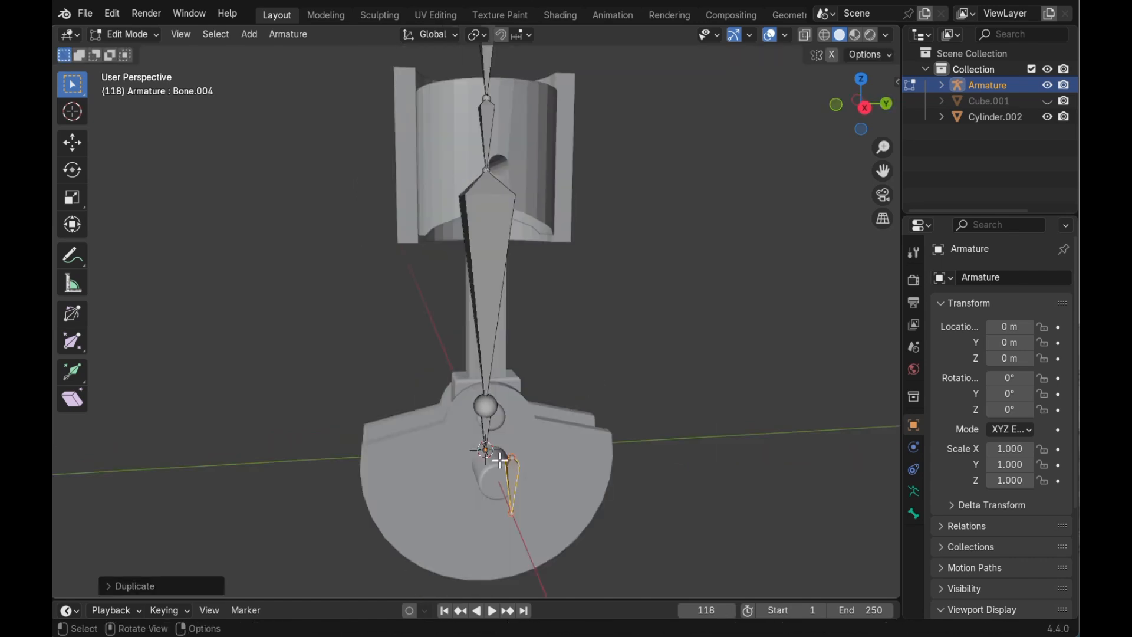
{"action": "middle_click_drag", "start_coordinate": [505, 469], "coordinate": [506, 473]}
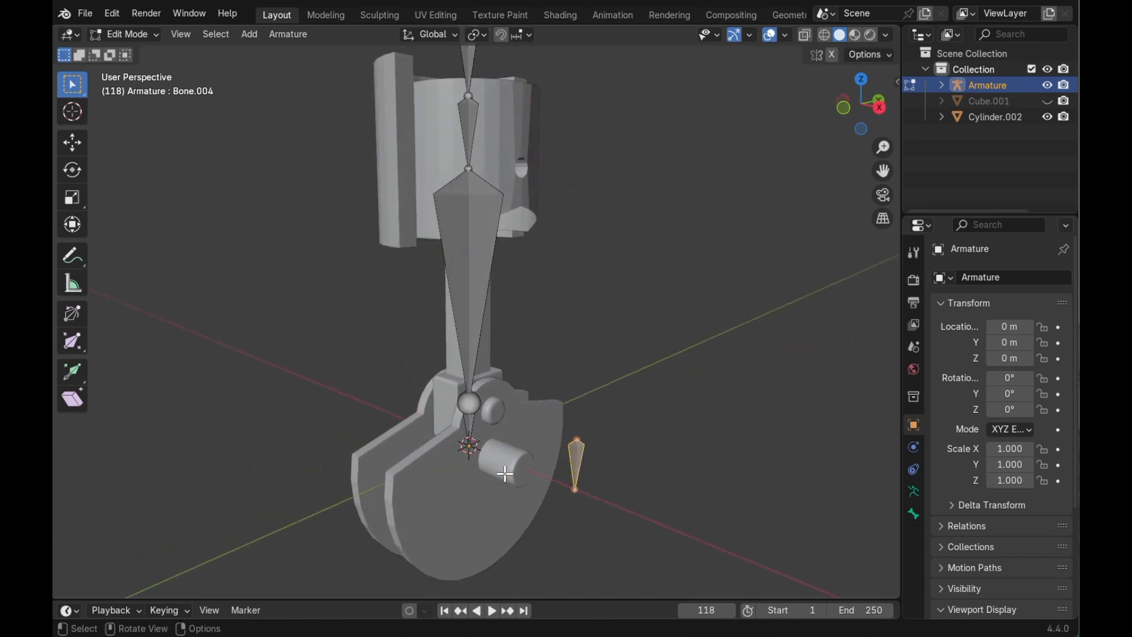
{"action": "right_click", "coordinate": [506, 473]}
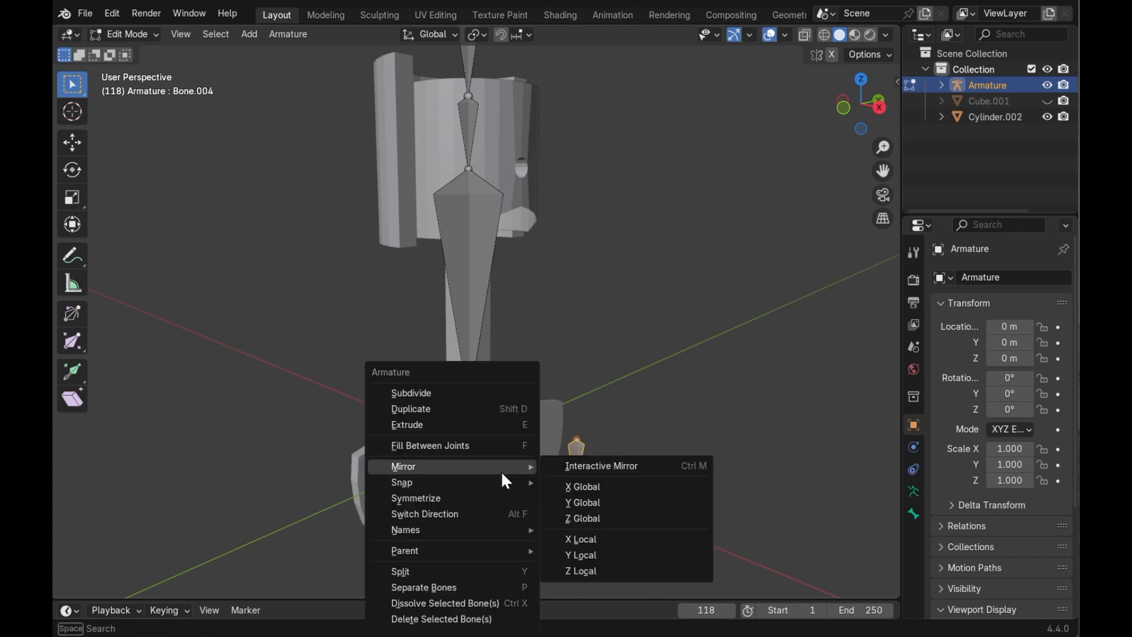
{"action": "left_click", "coordinate": [443, 515]}
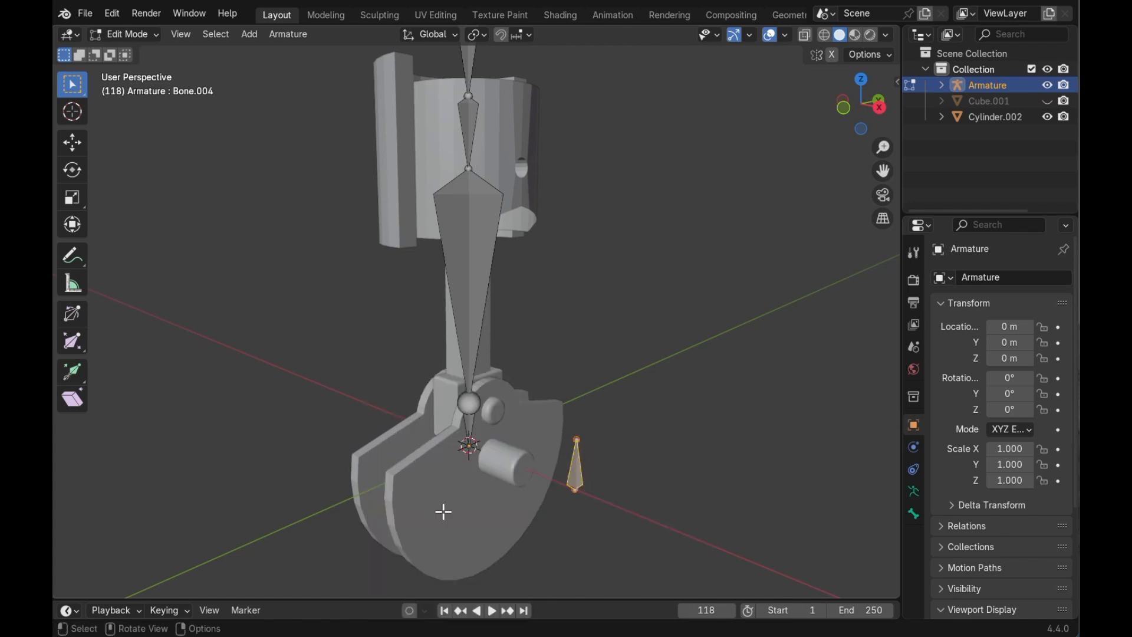
Parent the crank bone to the duplicated bone beside the crankshaft with the Keep Offset option
{"action": "middle_click_drag", "start_coordinate": [644, 498], "coordinate": [643, 496]}
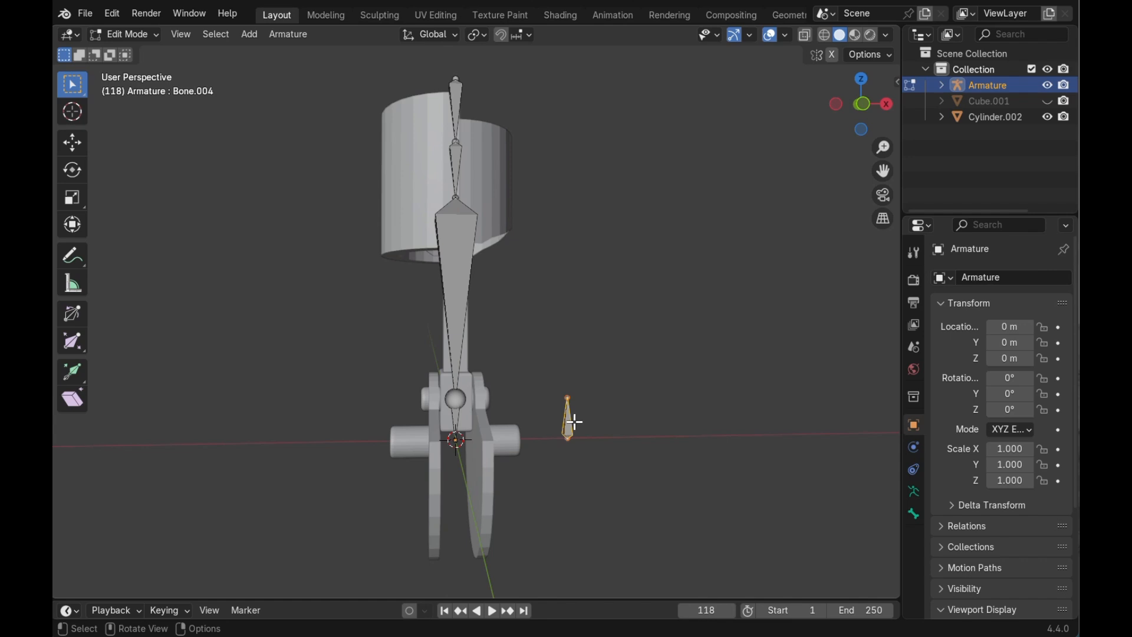
{"action": "left_click", "coordinate": [453, 422]}
{"action": "left_click", "coordinate": [567, 423], "text": "shift"}
{"action": "scroll", "coordinate": [634, 429], "scroll_direction": "right", "scroll_amount": 5}
{"action": "key", "text": "ctrl+p"}
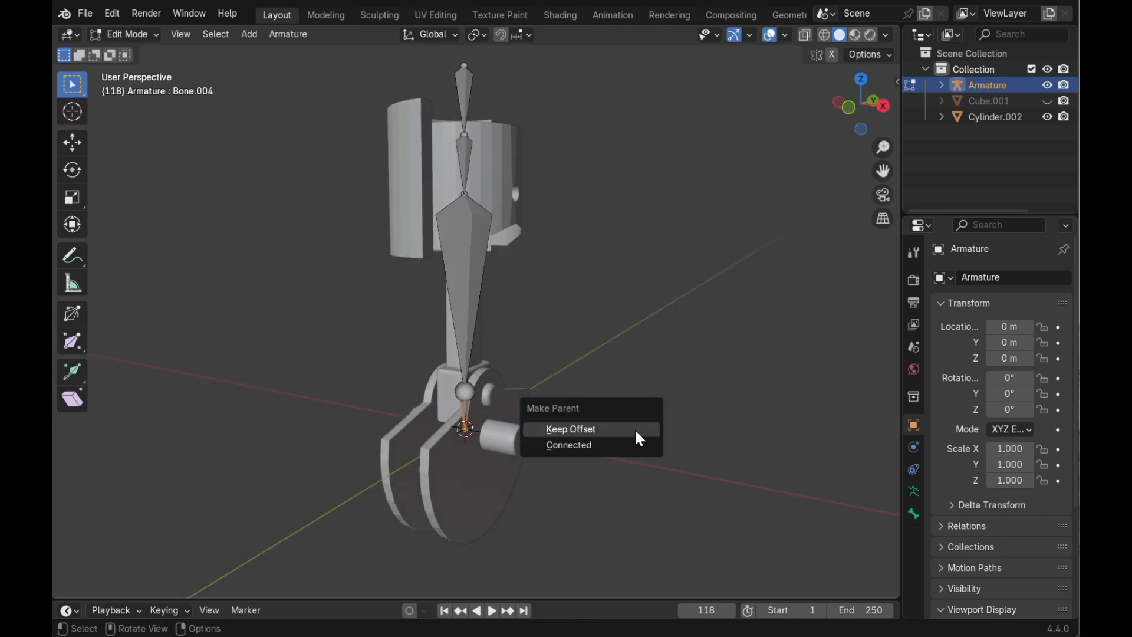
{"action": "left_click", "coordinate": [635, 429]}
Switch the armature from Edit Mode to Pose Mode
{"action": "scroll", "coordinate": [644, 427], "scroll_direction": "right", "scroll_amount": 5}
{"action": "scroll", "coordinate": [695, 414], "scroll_direction": "right", "scroll_amount": 3}
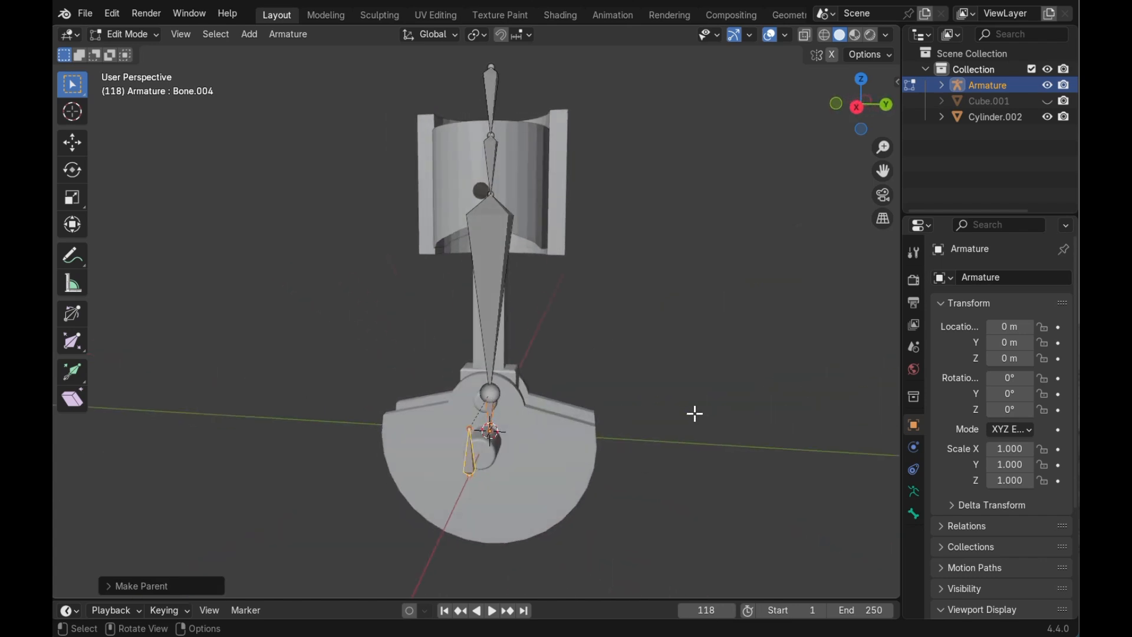
{"action": "scroll", "coordinate": [696, 414], "scroll_direction": "right", "scroll_amount": 3}
{"action": "left_click", "coordinate": [138, 33]}
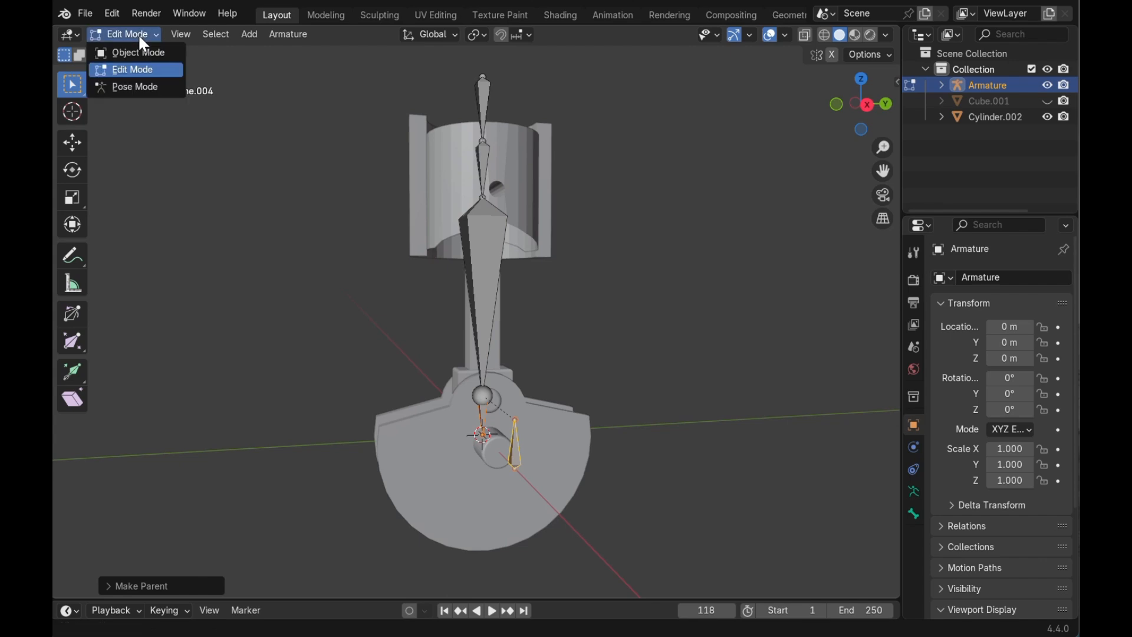
{"action": "left_click", "coordinate": [136, 87]}
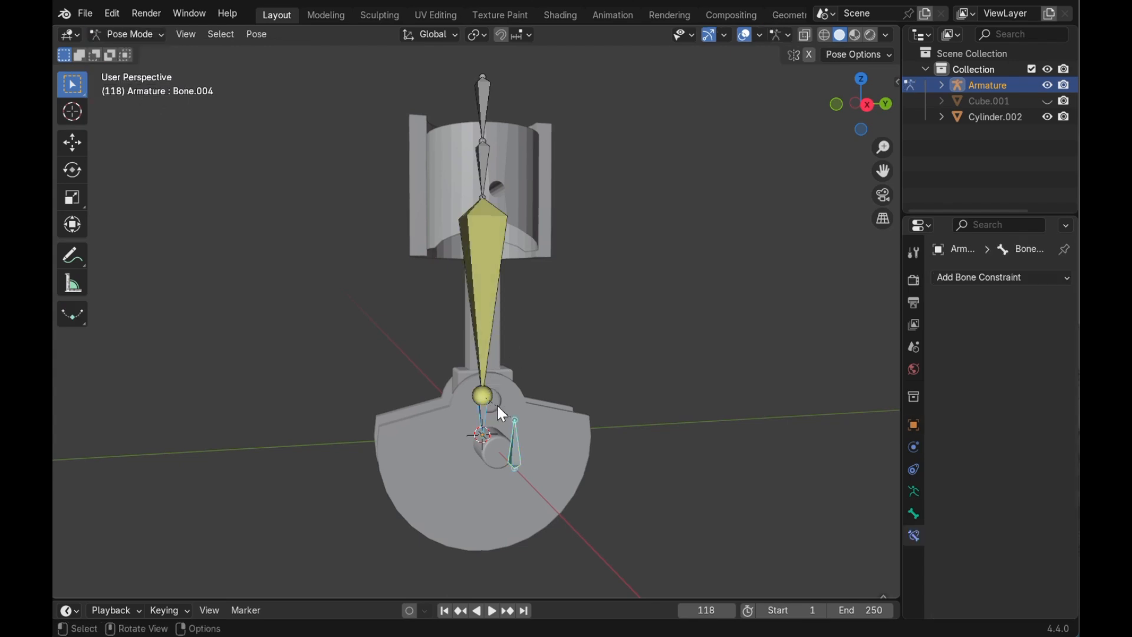
Try rotating the duplicated bone about the global X axis to test the crank motion, and undo the rotation
{"action": "scroll", "coordinate": [512, 446], "scroll_direction": "right", "scroll_amount": 1}
{"action": "scroll", "coordinate": [512, 447], "scroll_direction": "right", "scroll_amount": 3}
{"action": "scroll", "coordinate": [517, 454], "scroll_direction": "right", "scroll_amount": 2}
{"action": "key", "text": "r"}
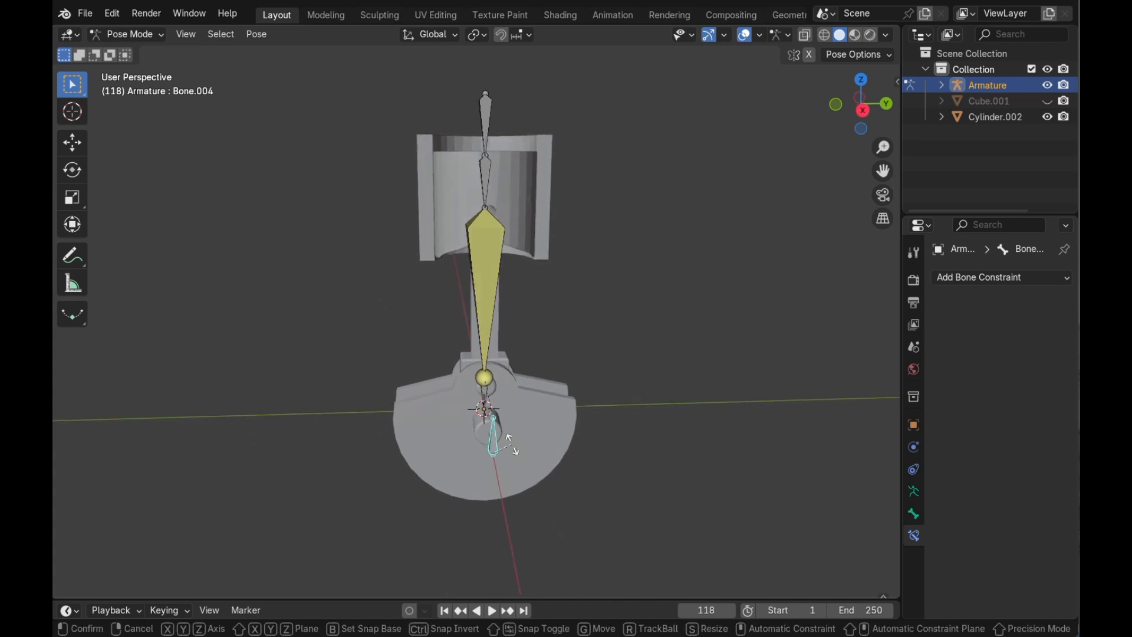
{"action": "key", "text": "x"}
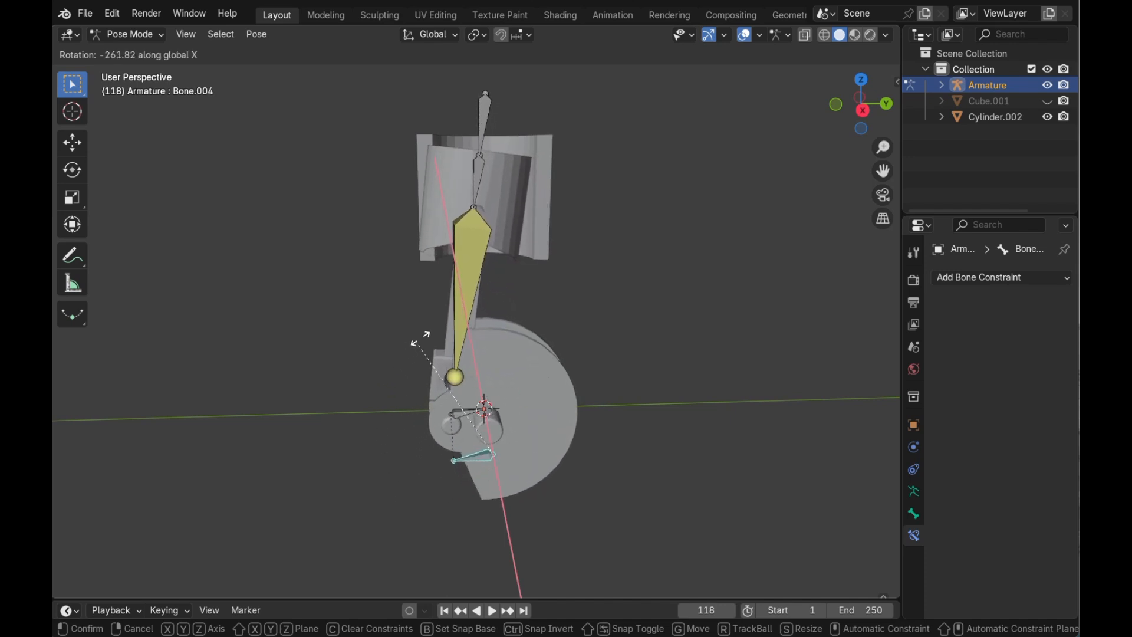
{"action": "left_click", "coordinate": [490, 492]}
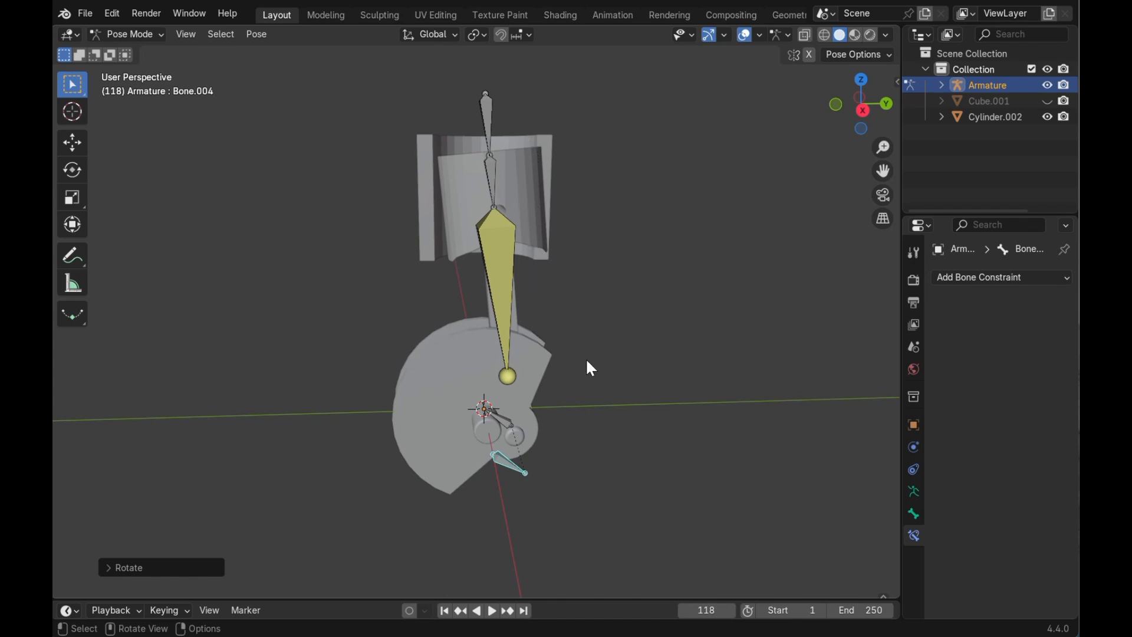
{"action": "key", "text": "ctrl+z"}
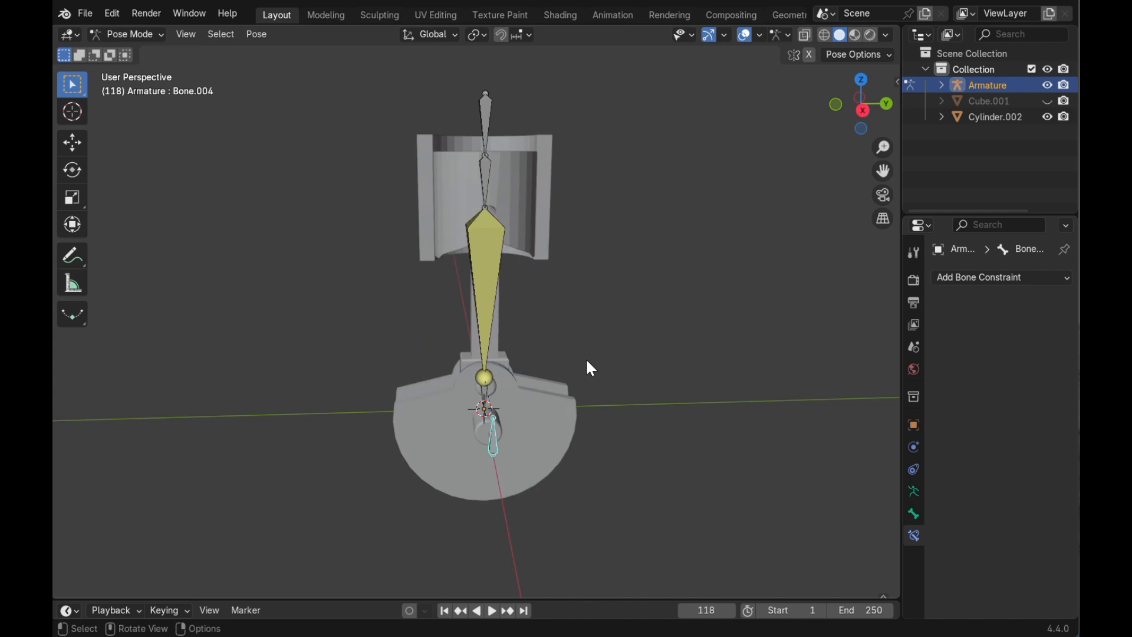
Set the IK Stretch of the topmost bone above the piston to 1.000 in its Inverse Kinematics settings
{"action": "mouse_move", "coordinate": [586, 360]}
{"action": "middle_mouse_down"}
{"action": "mouse_move", "coordinate": [613, 367]}
{"action": "mouse_move", "coordinate": [582, 364]}
{"action": "middle_mouse_up"}
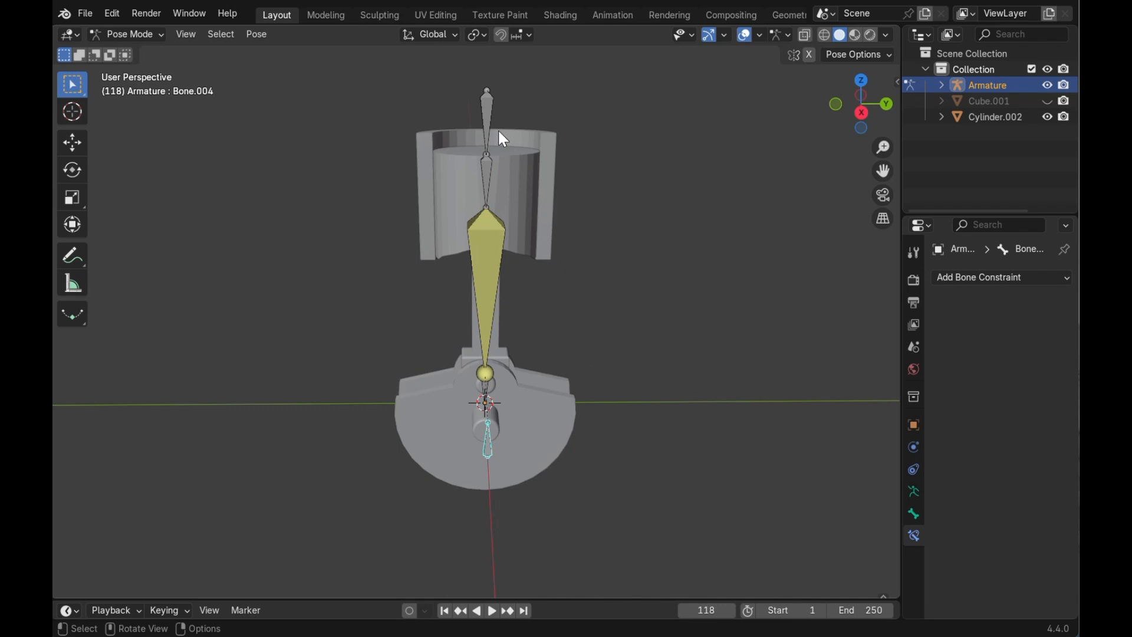
{"action": "left_click", "coordinate": [488, 116]}
{"action": "middle_click_drag", "start_coordinate": [606, 344], "coordinate": [651, 328]}
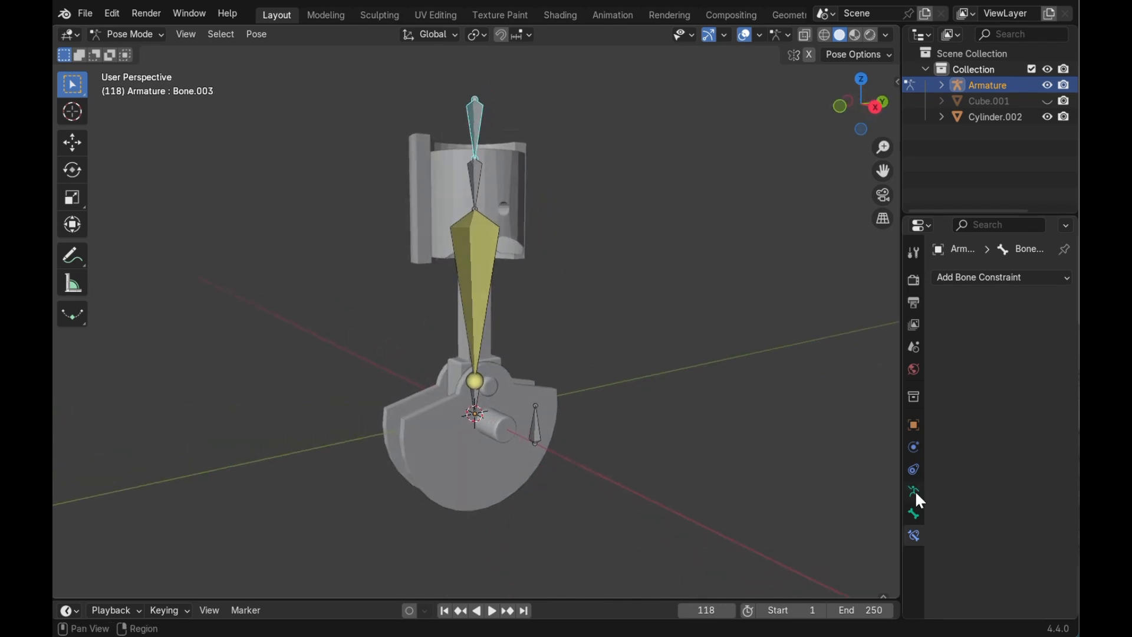
{"action": "left_click", "coordinate": [913, 515]}
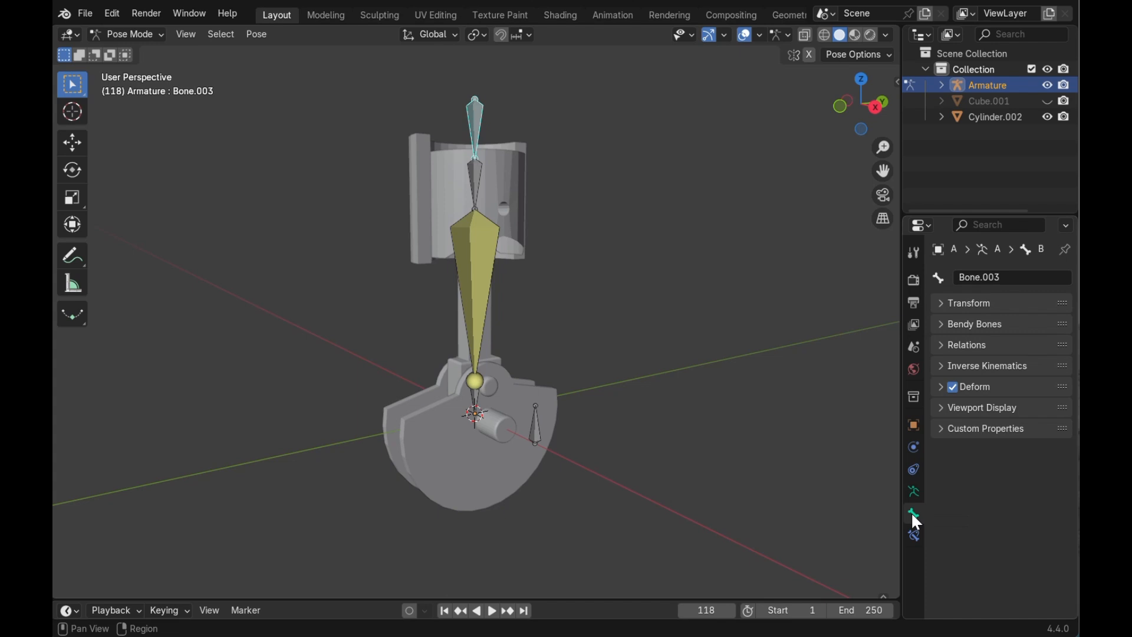
{"action": "left_click", "coordinate": [957, 367]}
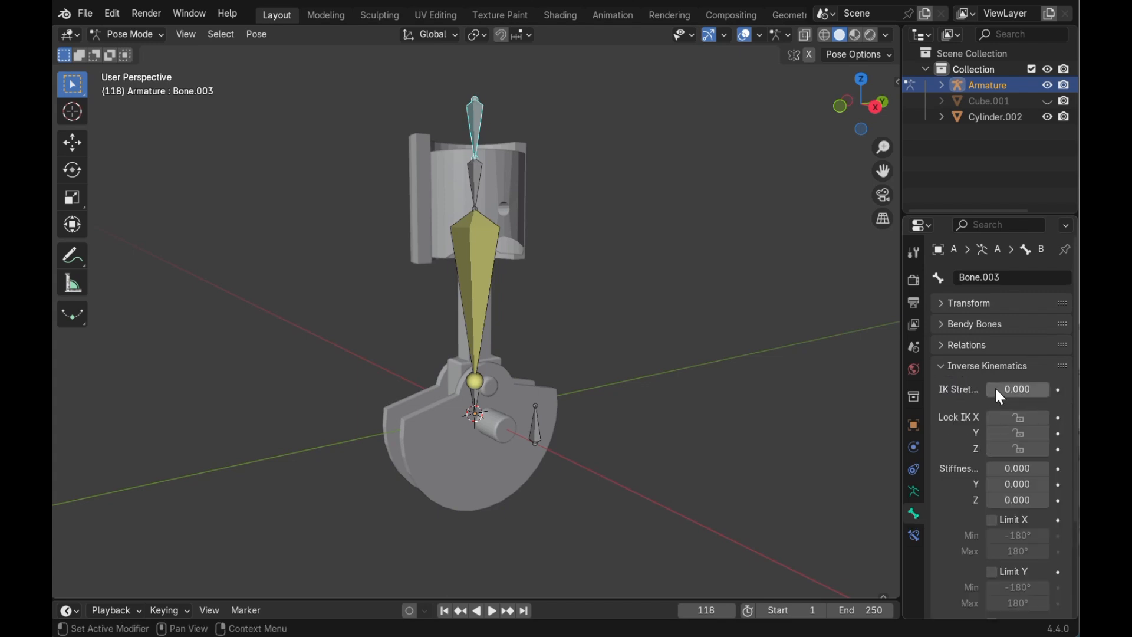
{"action": "left_click_drag", "start_coordinate": [996, 389], "coordinate": [1051, 391]}
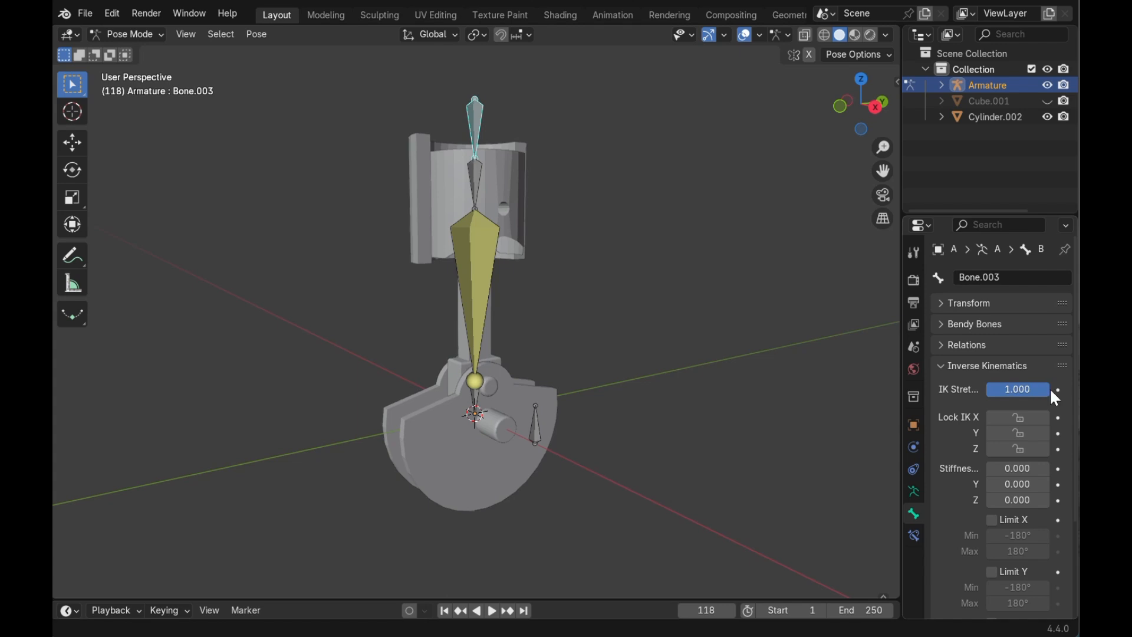
Try rotating the control bone beside the crankshaft about the global X axis to test the piston motion, and undo the rotation
{"action": "left_click", "coordinate": [538, 429]}
{"action": "middle_click_drag", "start_coordinate": [532, 423], "coordinate": [631, 448]}
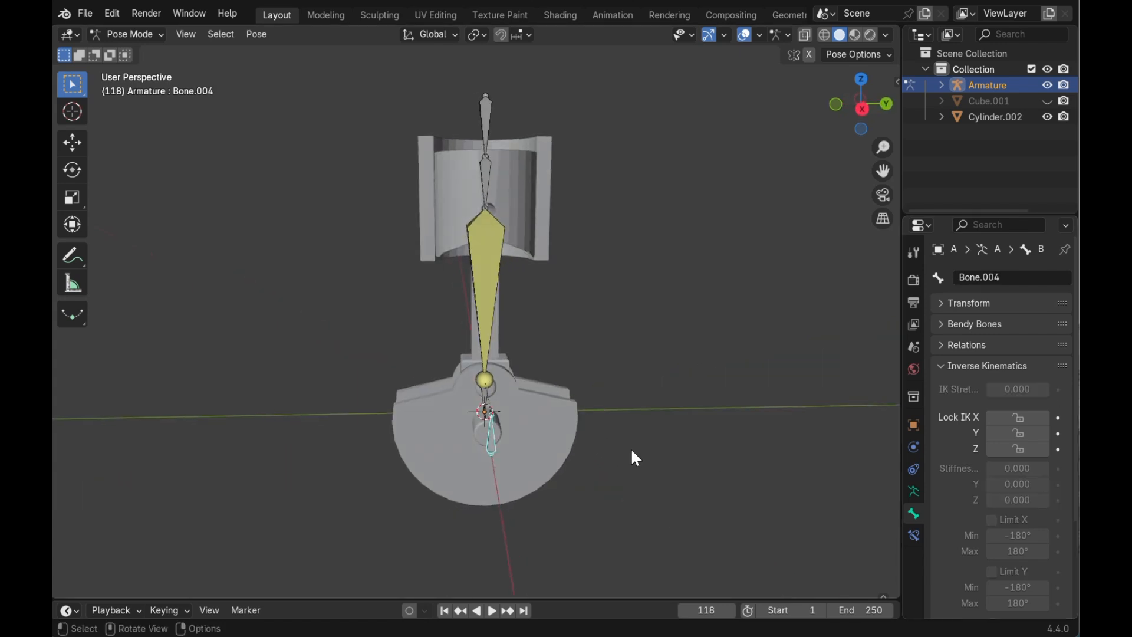
{"action": "key", "text": "r"}
{"action": "key", "text": "x"}
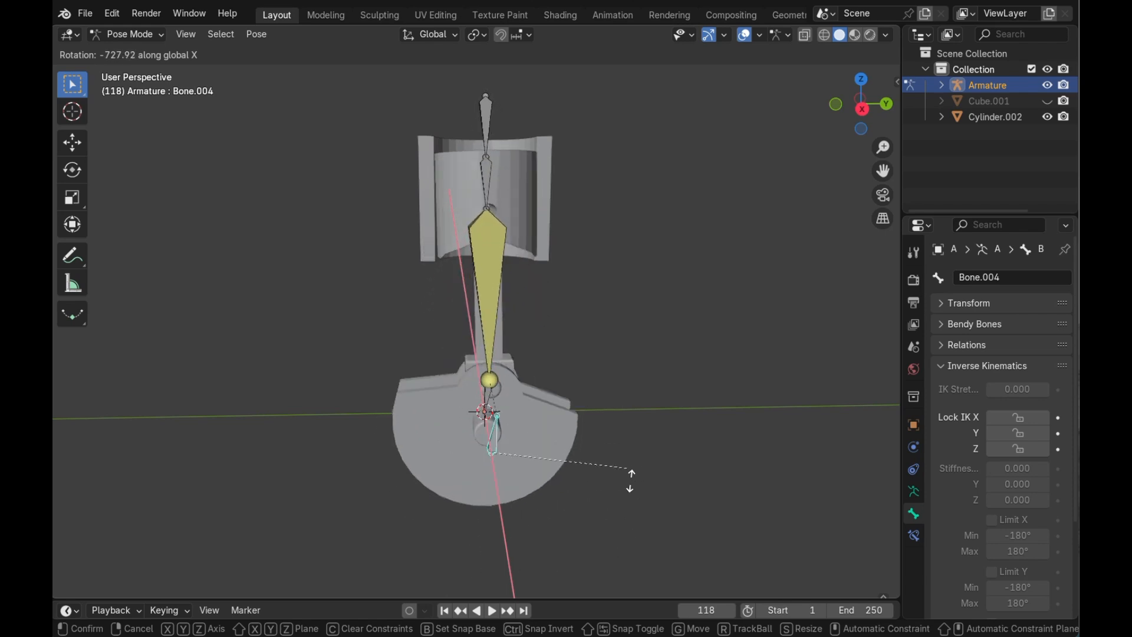
{"action": "left_click", "coordinate": [595, 536]}
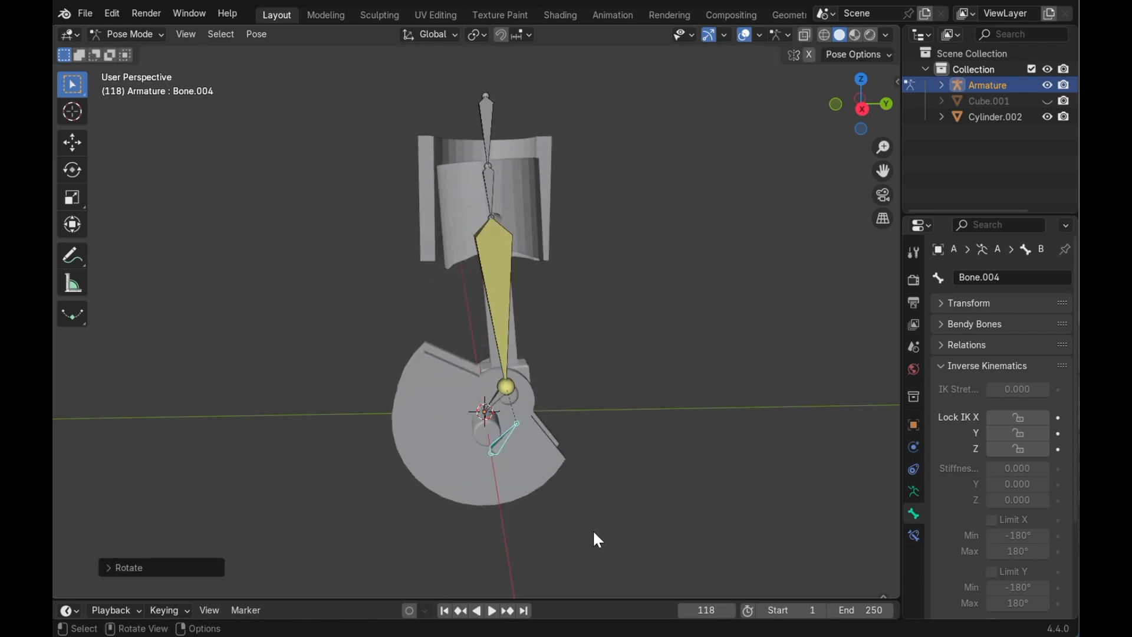
{"action": "key", "text": "ctrl+z"}
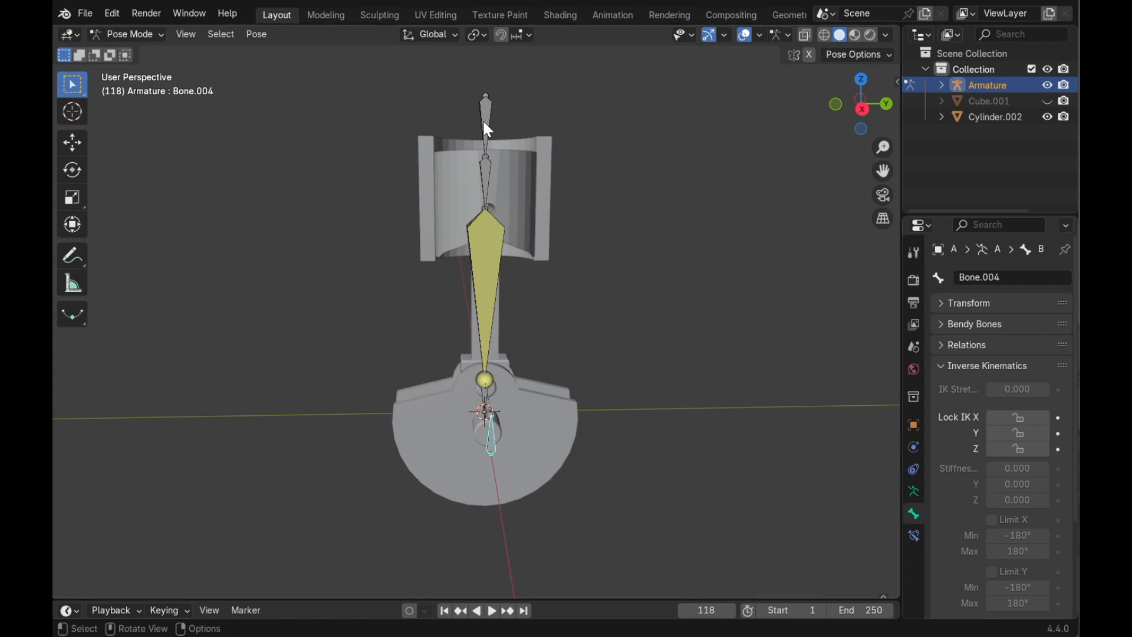
Lock IK X for the topmost bone above the piston in its Inverse Kinematics settings
{"action": "left_click", "coordinate": [486, 136]}
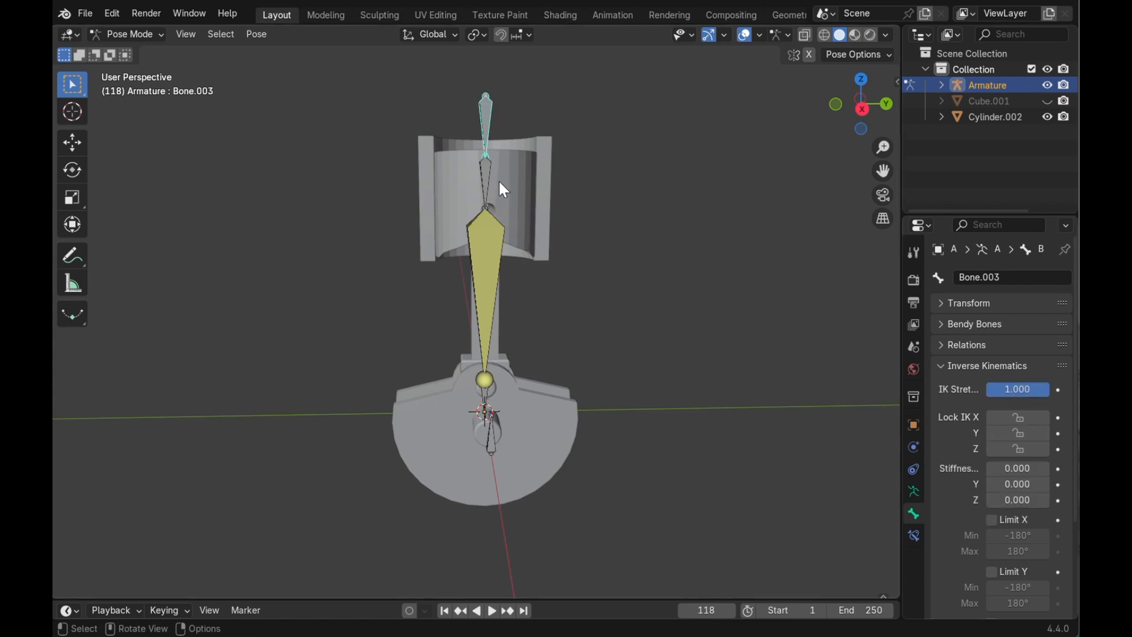
{"action": "left_click", "coordinate": [1019, 420]}
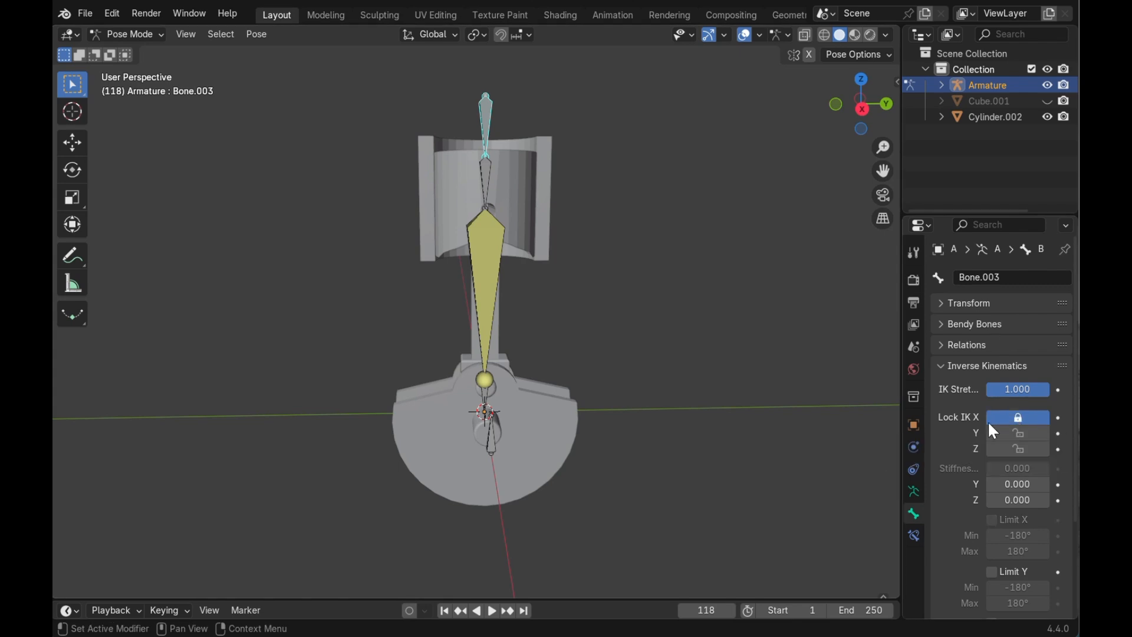
Rotate the control bone about global X again to check the piston's tilt with the topmost bone locked, and undo the rotation
{"action": "left_click", "coordinate": [488, 451]}
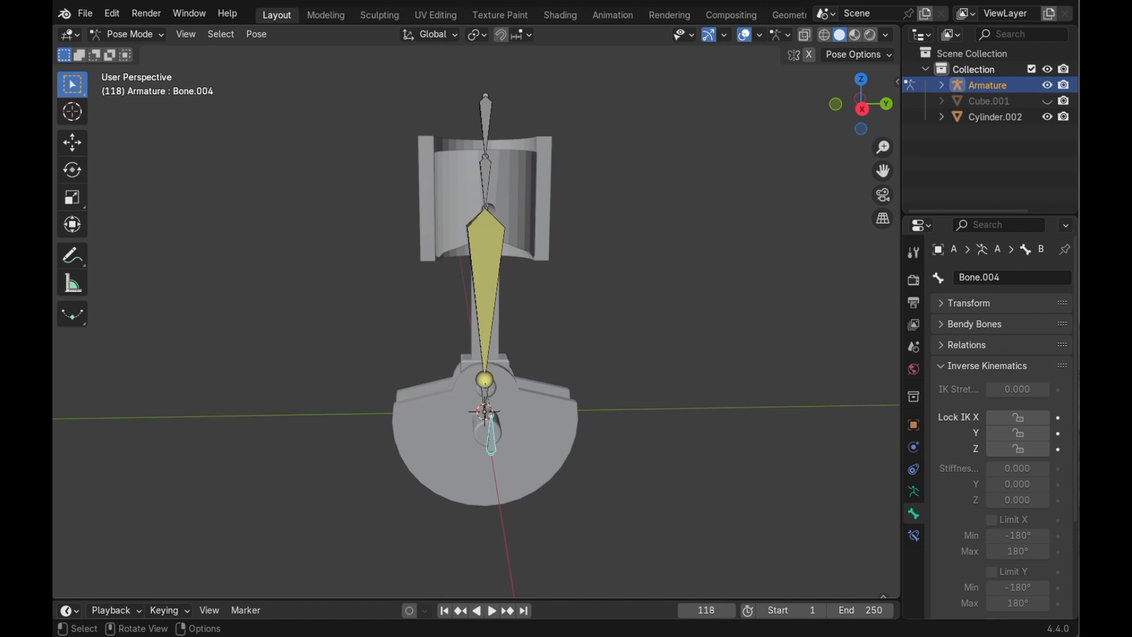
{"action": "key", "text": "r"}
{"action": "key", "text": "x"}
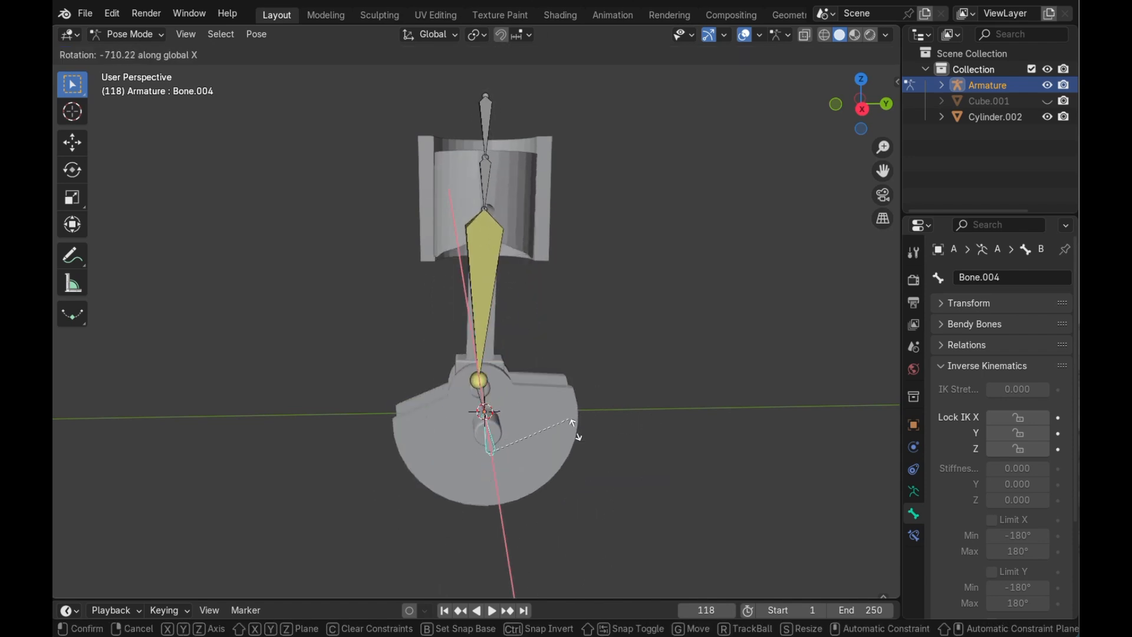
{"action": "left_click", "coordinate": [518, 520]}
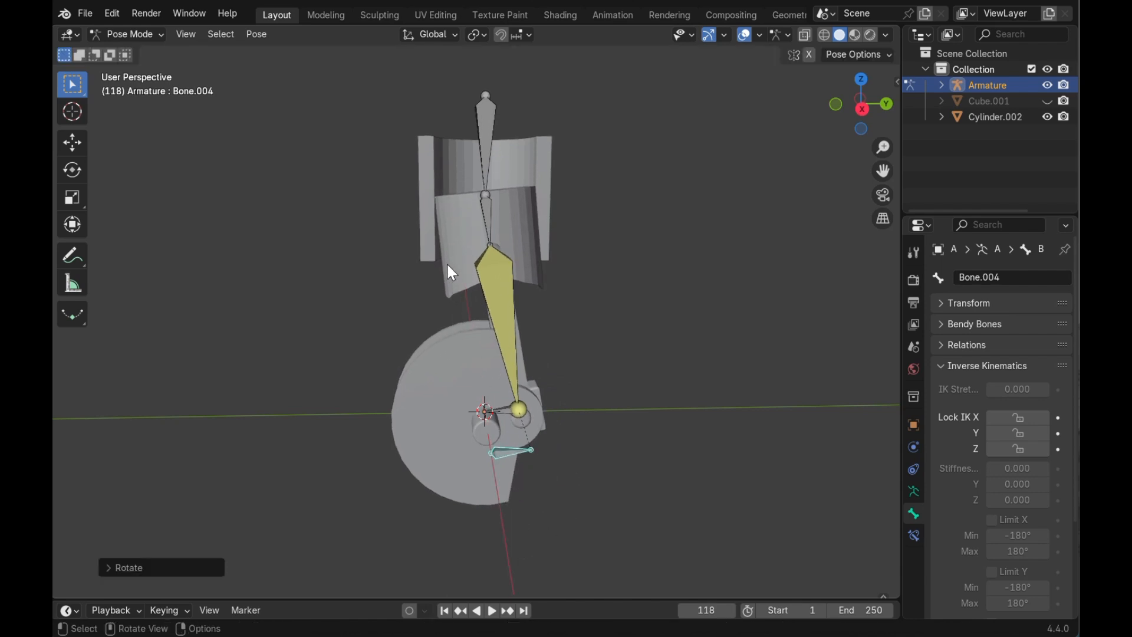
{"action": "middle_click_drag", "start_coordinate": [437, 237], "coordinate": [436, 235]}
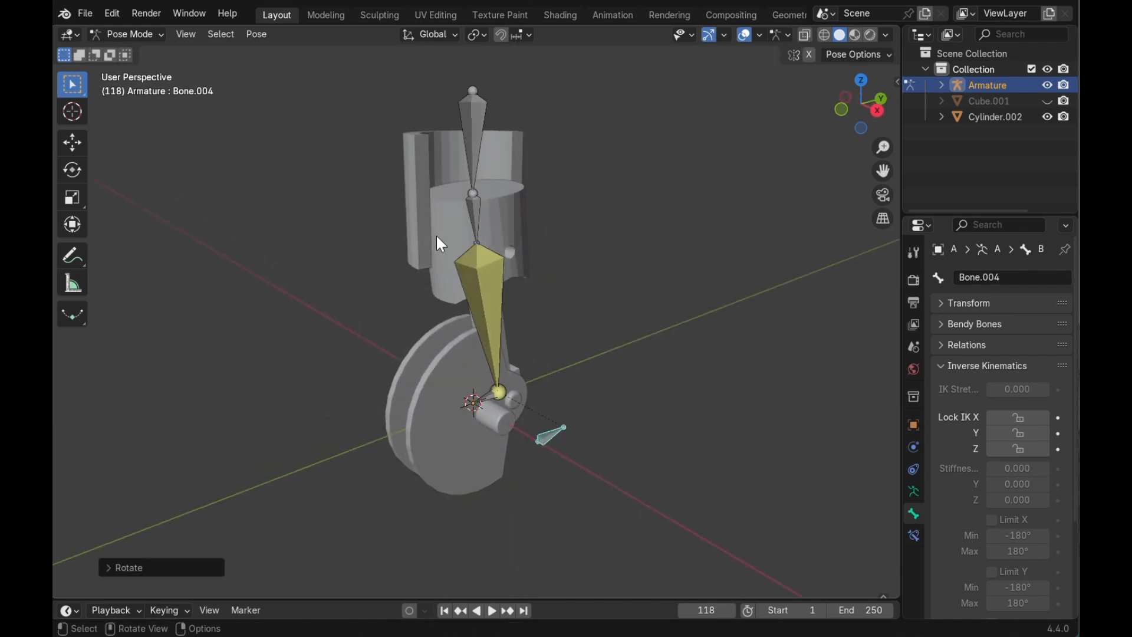
{"action": "middle_click_drag", "start_coordinate": [528, 210], "coordinate": [531, 214]}
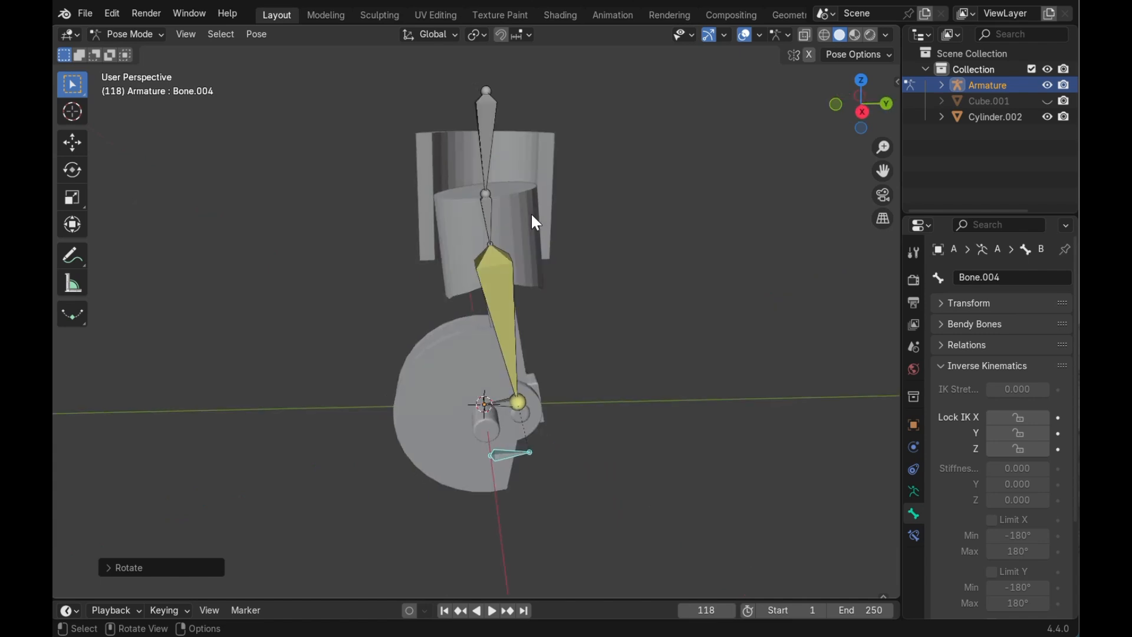
{"action": "key", "text": "ctrl+z"}
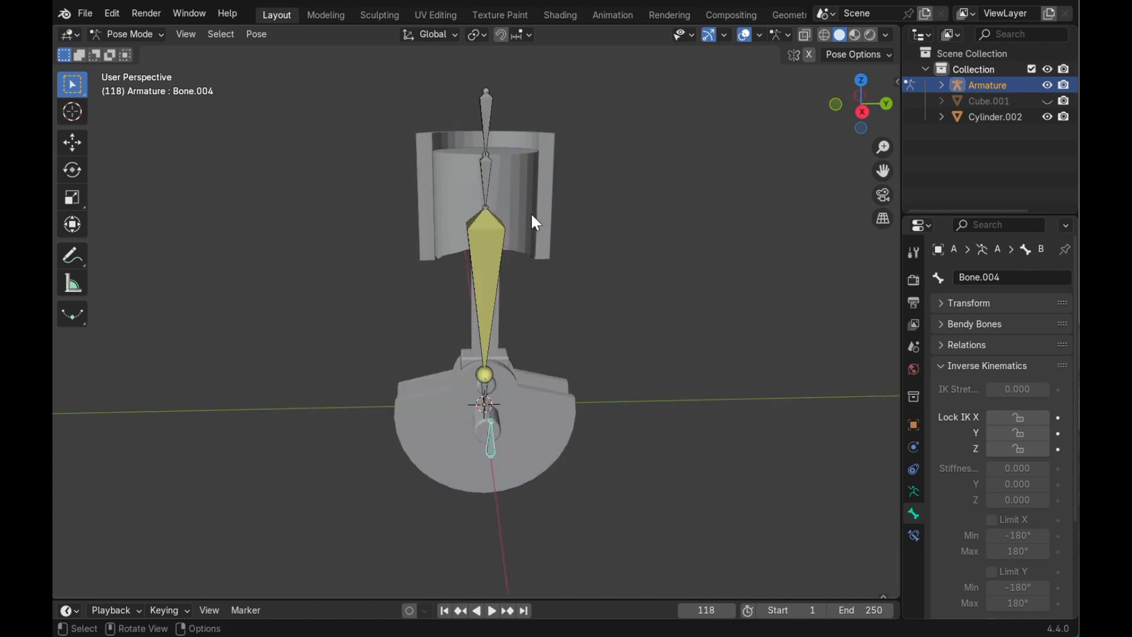
Lock IK X for the piston bone between the topmost bone and the connecting rod bone
{"action": "left_click", "coordinate": [483, 181]}
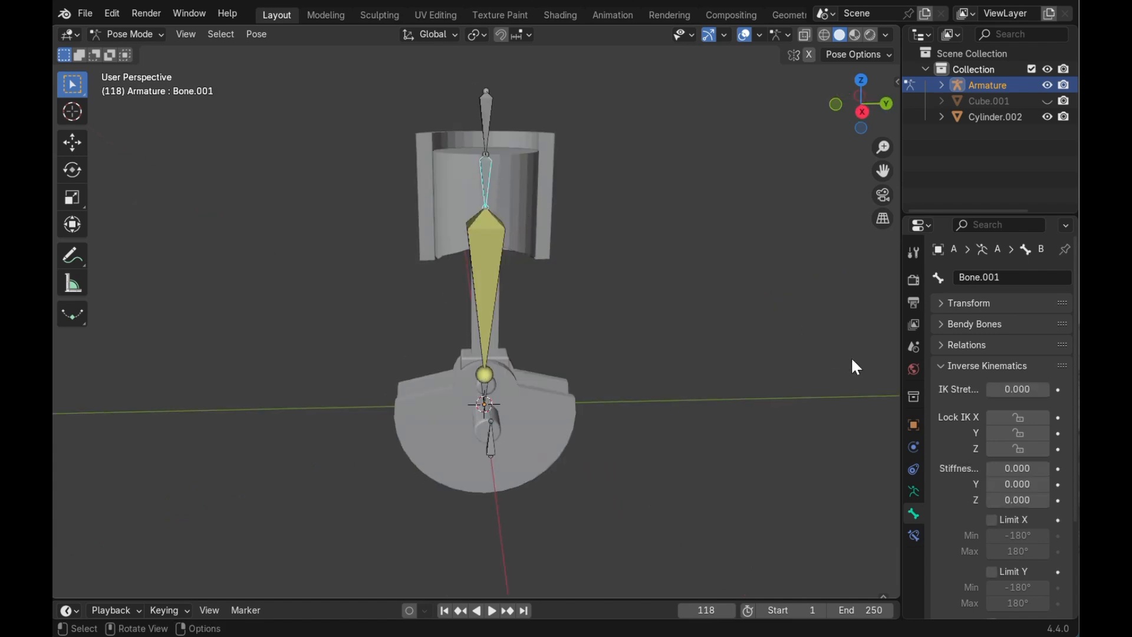
{"action": "left_click", "coordinate": [1018, 422]}
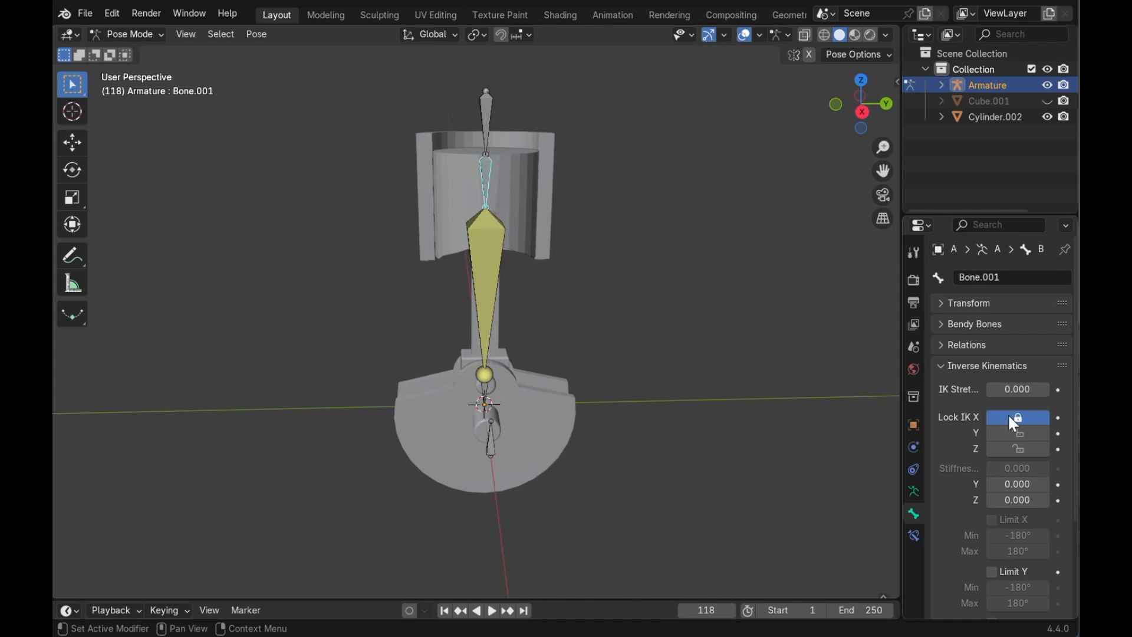
Test the mechanism with both IK locks by rotating the control bone about the global X axis and viewing the piston from several angles
{"action": "left_click", "coordinate": [497, 452]}
{"action": "middle_click_drag", "start_coordinate": [569, 465], "coordinate": [578, 466]}
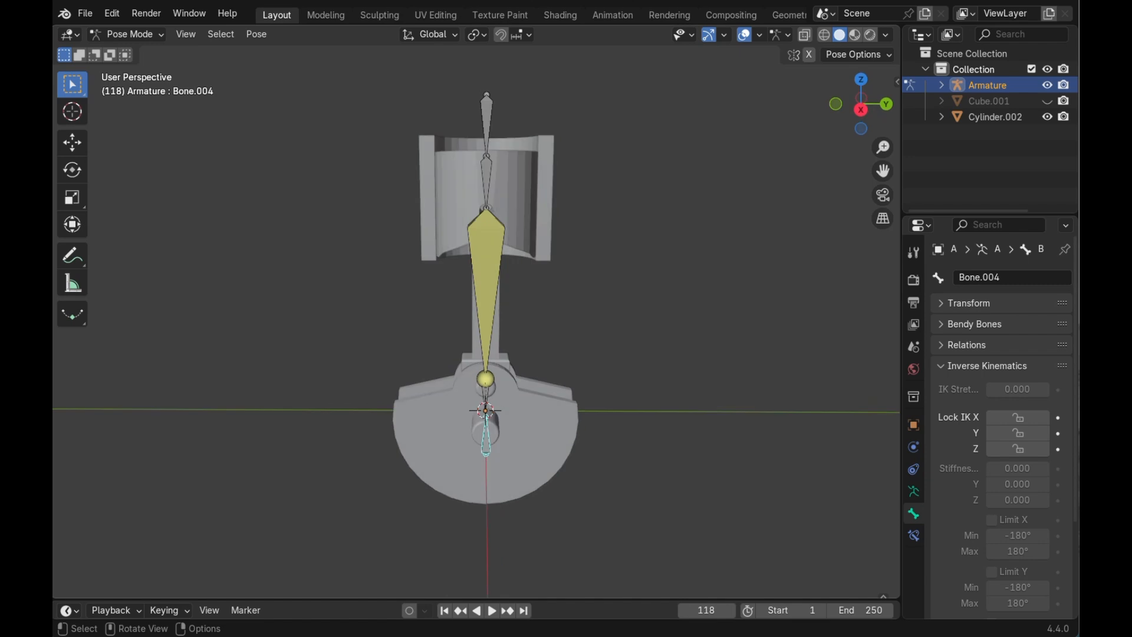
{"action": "key", "text": "r"}
{"action": "key", "text": "x"}
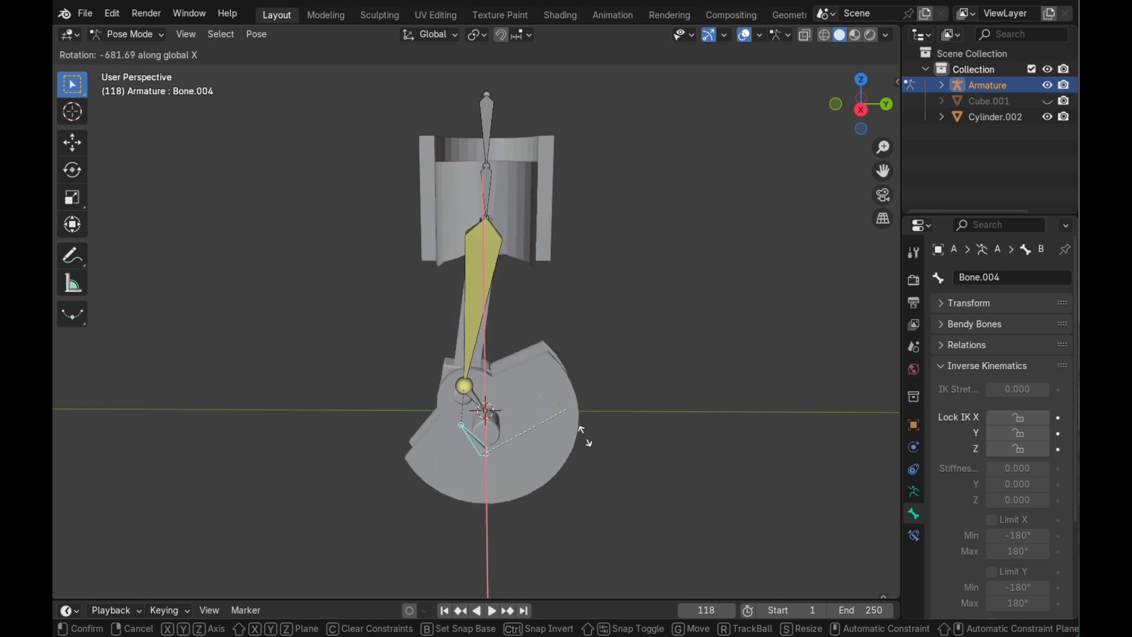
{"action": "left_click", "coordinate": [548, 473]}
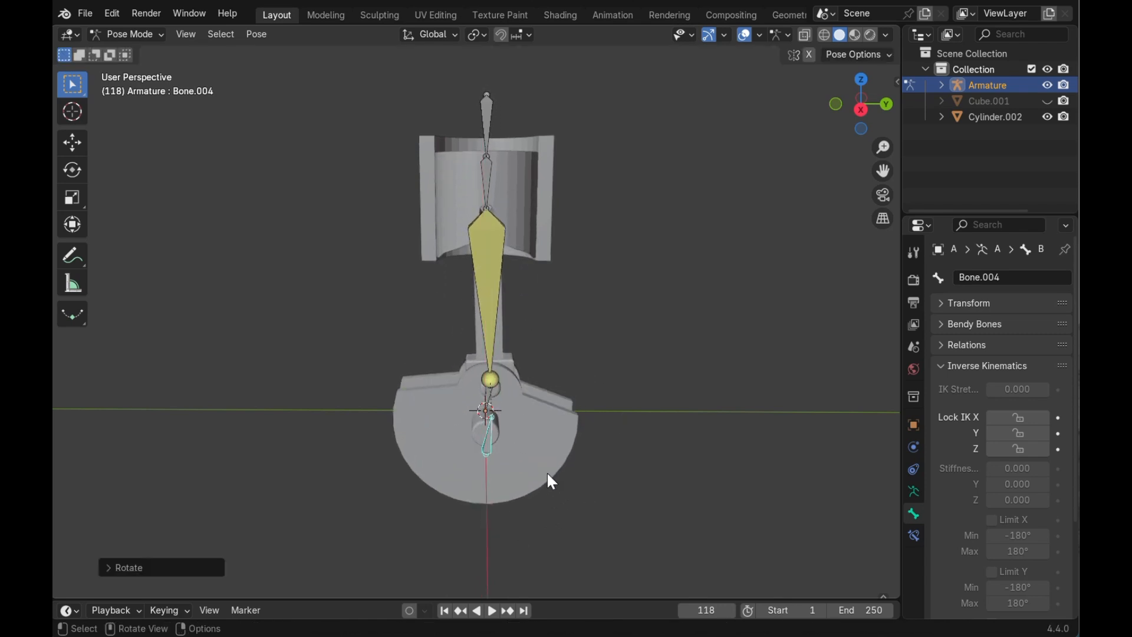
{"action": "middle_click_drag", "start_coordinate": [548, 474], "coordinate": [543, 445]}
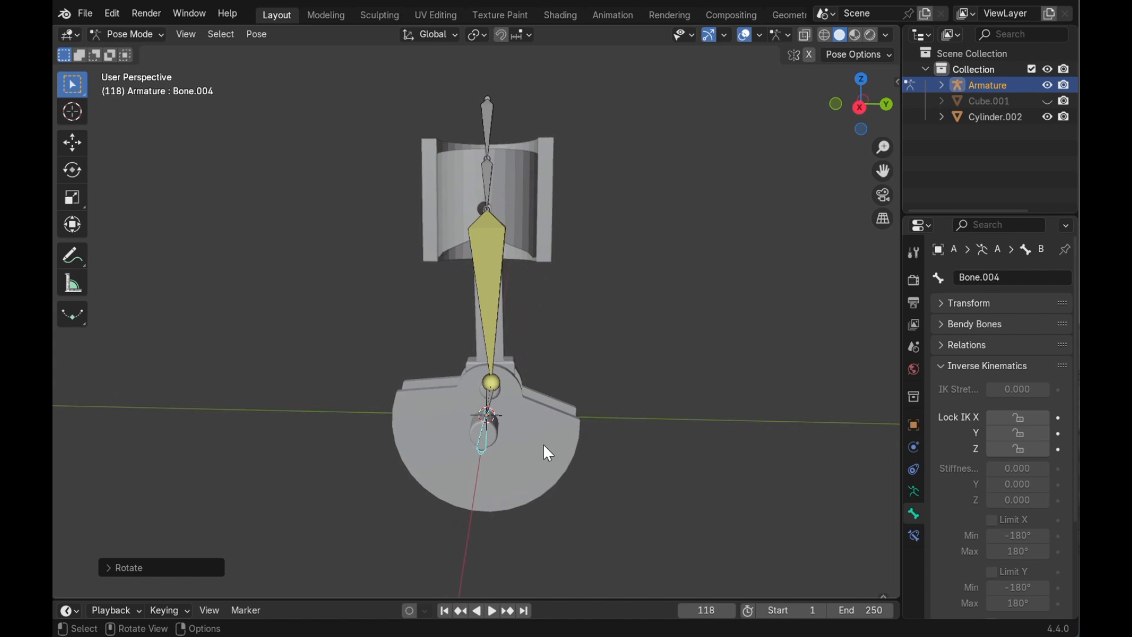
{"action": "middle_click_drag", "start_coordinate": [592, 406], "coordinate": [601, 409]}
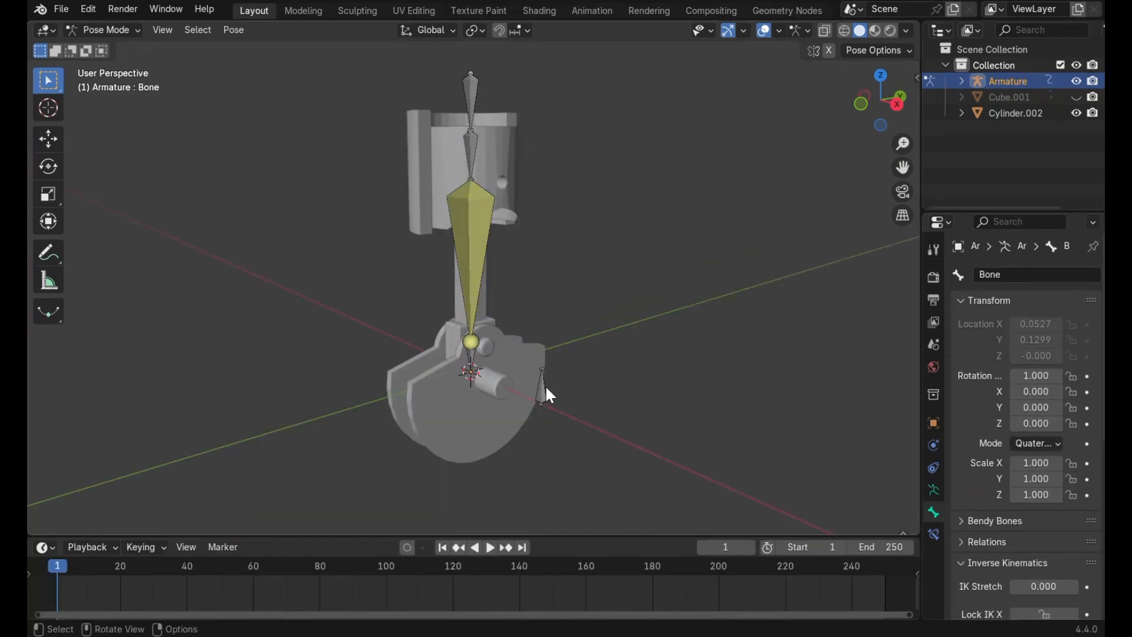
Set the control bone's rotation mode to XYZ Euler and insert a Rotation keyframe for it at frame 1
{"action": "left_click", "coordinate": [543, 389]}
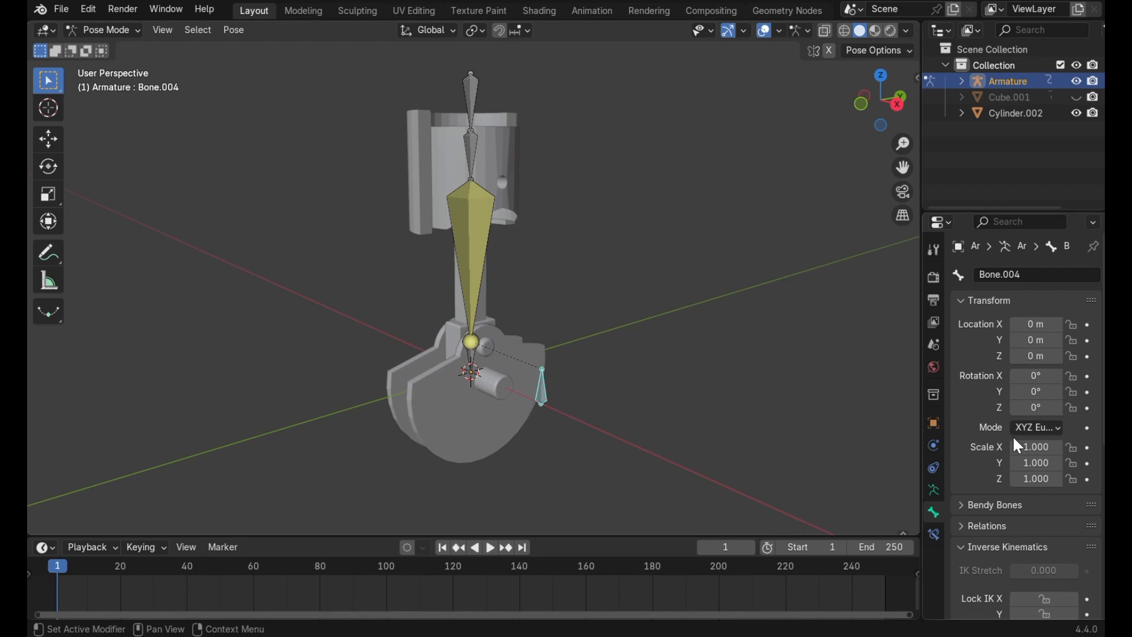
{"action": "left_click", "coordinate": [1037, 427]}
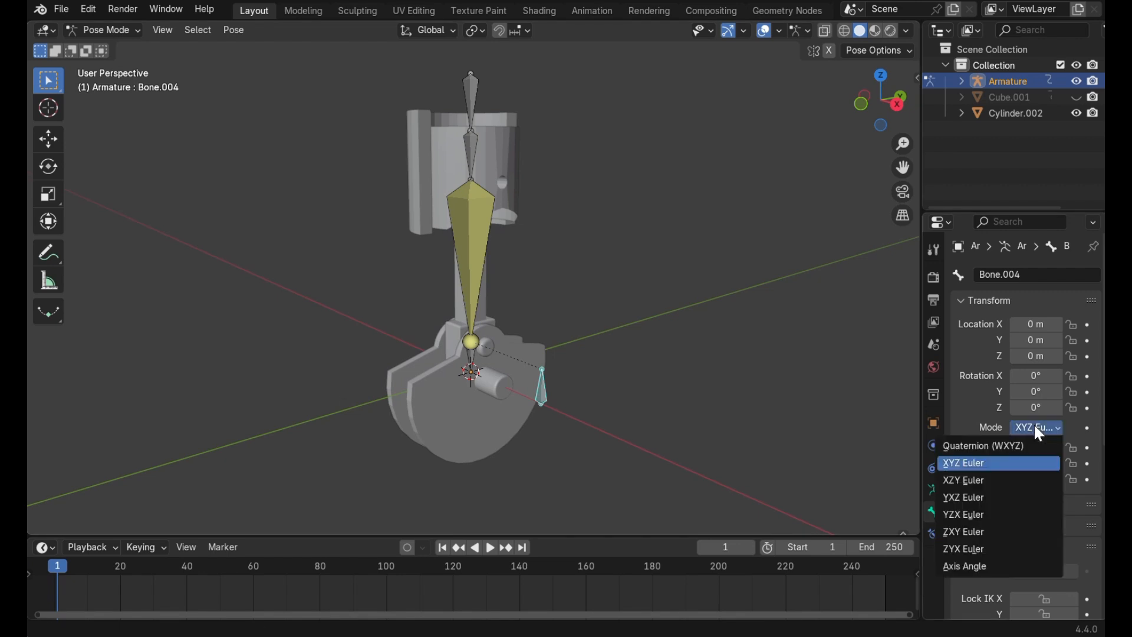
{"action": "left_click", "coordinate": [994, 461]}
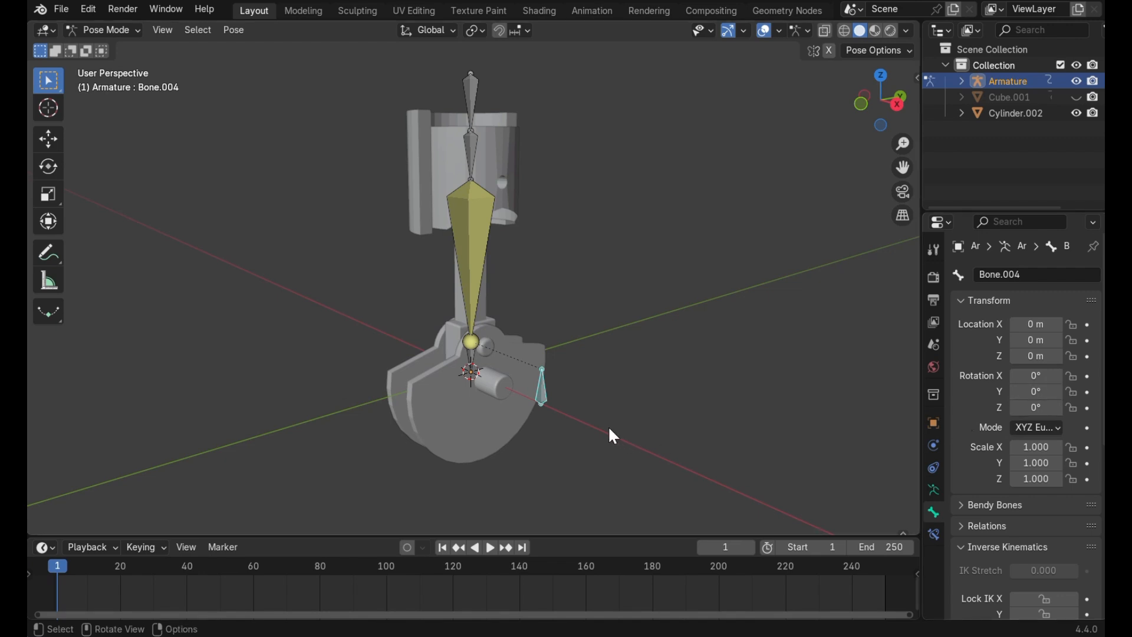
{"action": "key", "text": "k"}
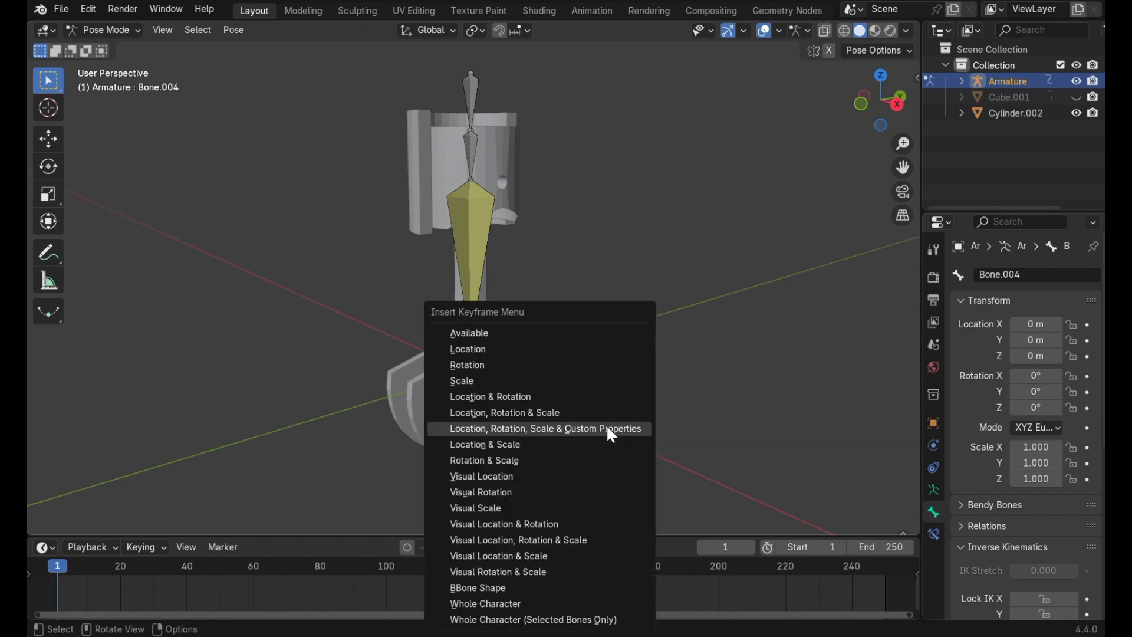
{"action": "left_click", "coordinate": [511, 366]}
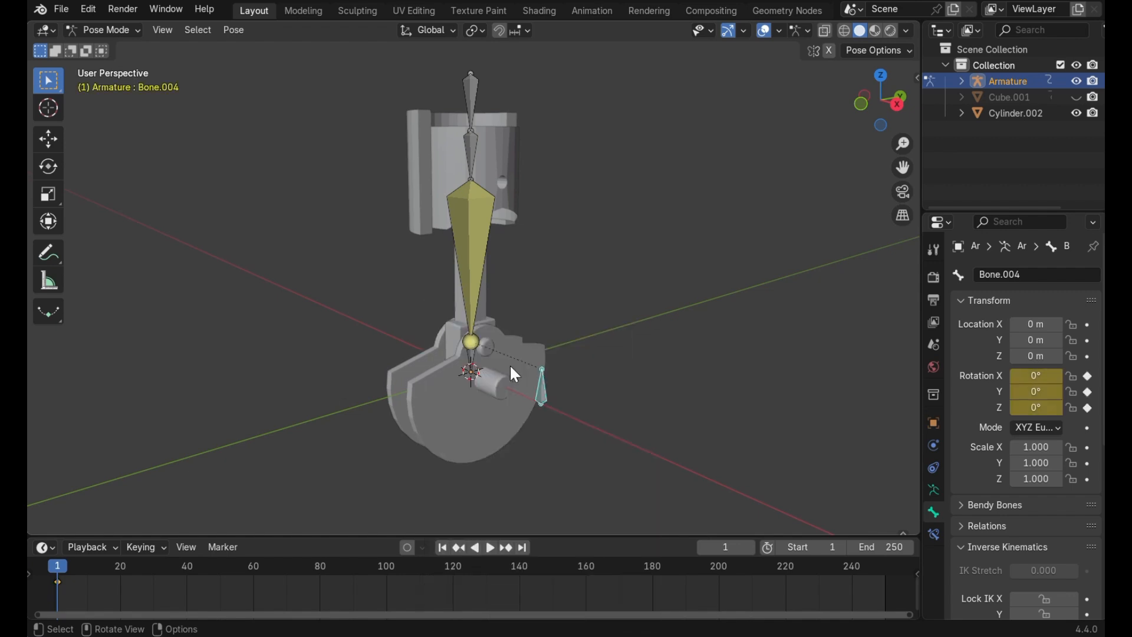
At frame 100, set the control bone's X rotation to 361° and insert a Rotation keyframe
{"action": "left_click", "coordinate": [387, 566]}
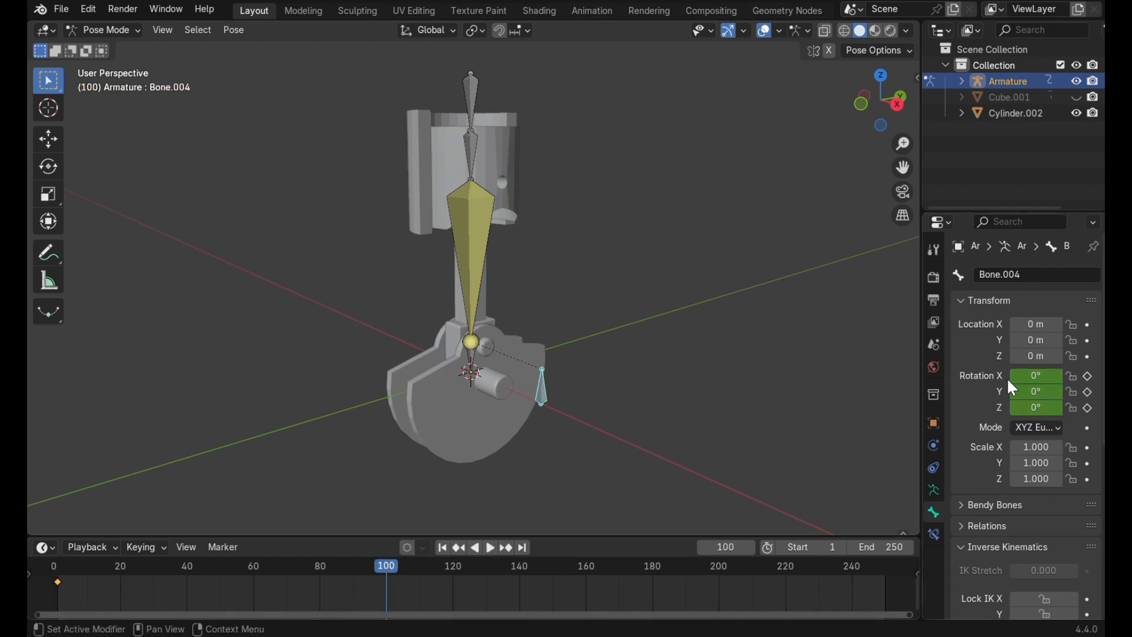
{"action": "left_click_drag", "start_coordinate": [1036, 375], "coordinate": [1127, 376]}
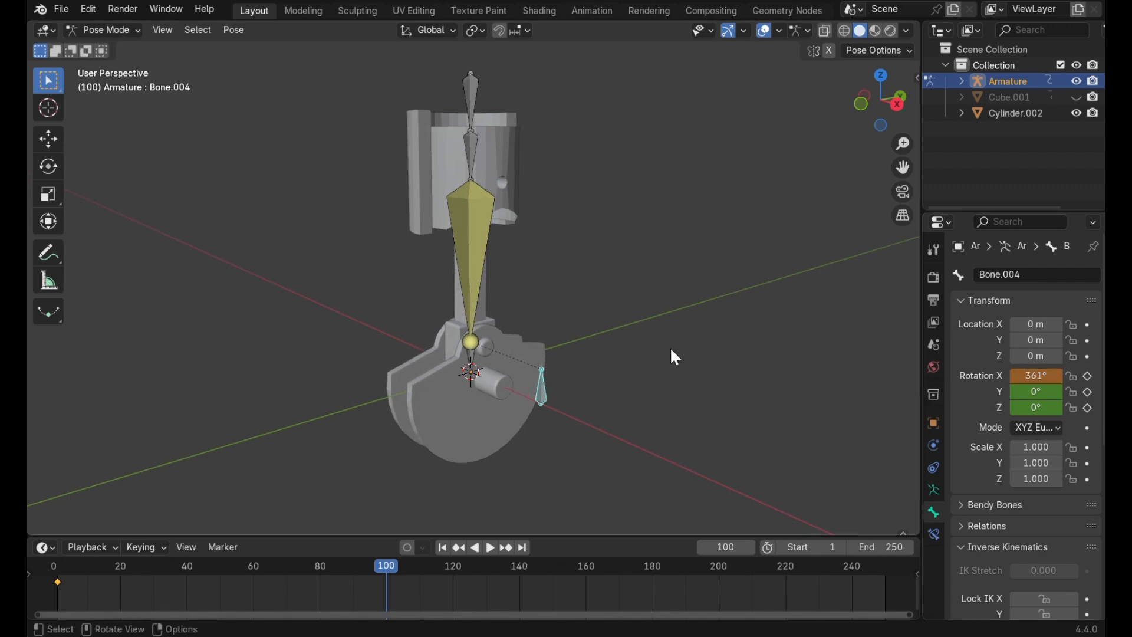
{"action": "key", "text": "k"}
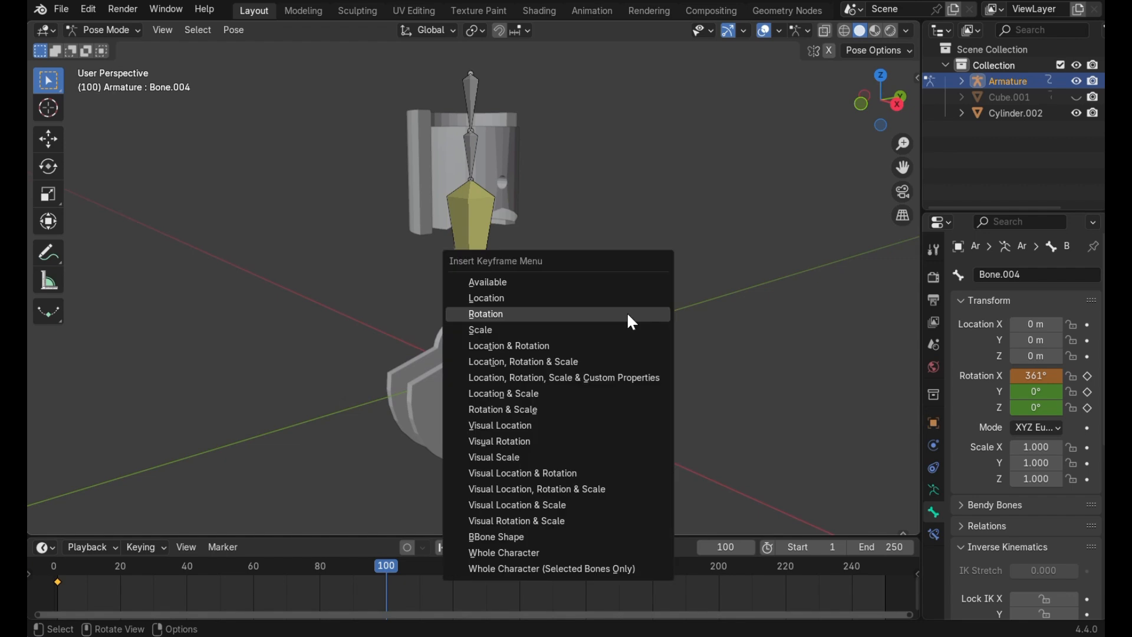
{"action": "left_click", "coordinate": [628, 316]}
Scrub back through the crank rotation to frame 30 and move the keyframe at frame 100 to frame 50
{"action": "left_click", "coordinate": [382, 563]}
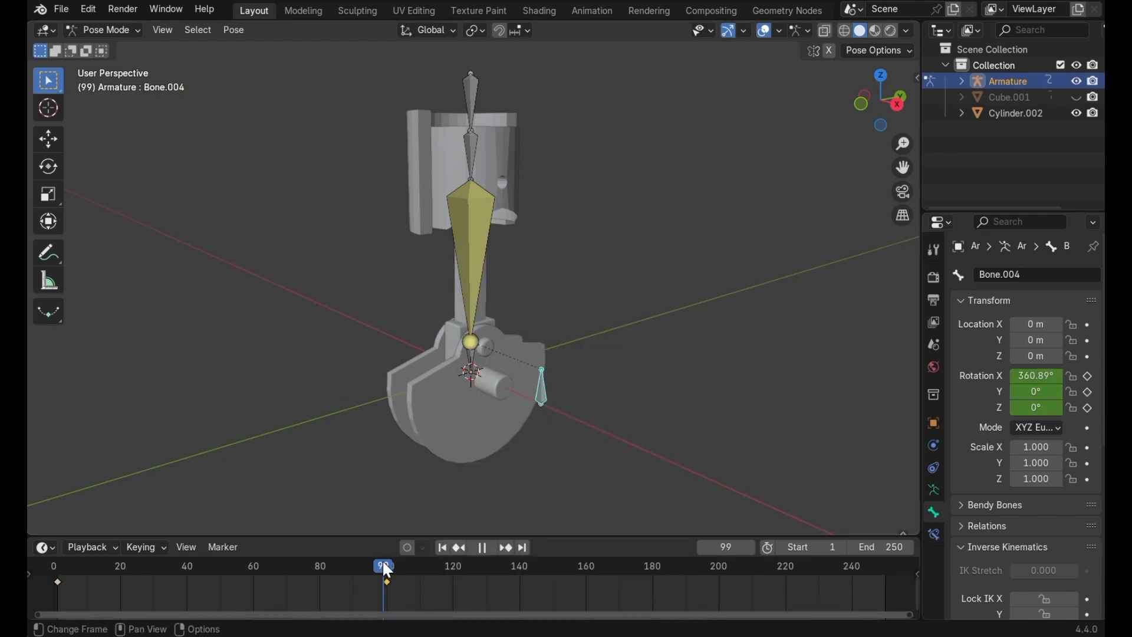
{"action": "left_click_drag", "start_coordinate": [383, 561], "coordinate": [155, 575]}
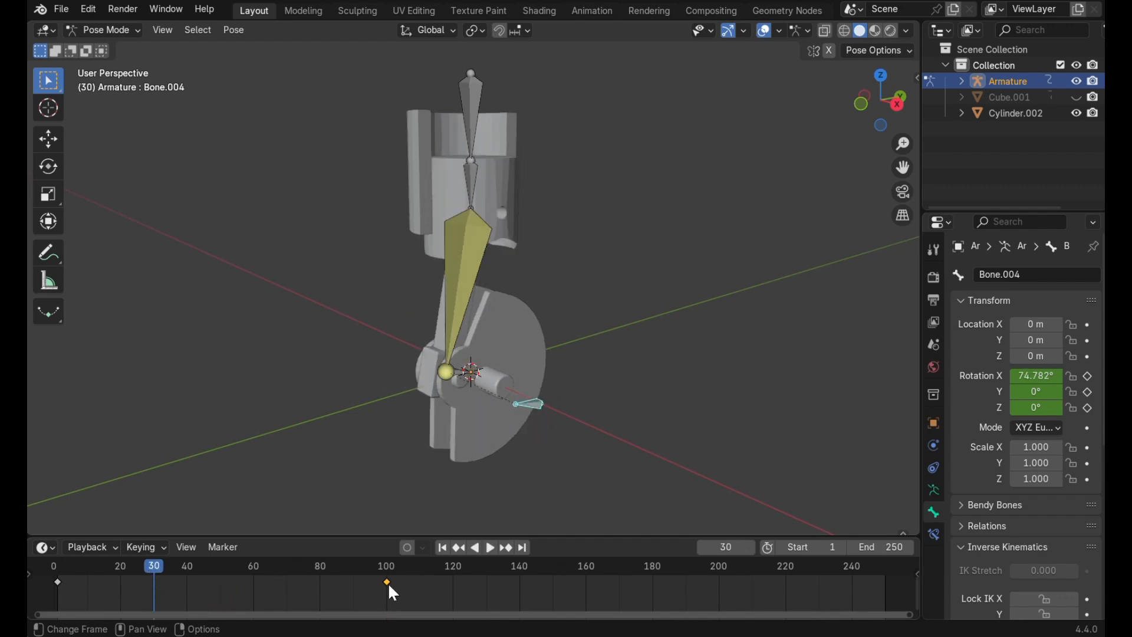
{"action": "left_click_drag", "start_coordinate": [388, 585], "coordinate": [226, 593]}
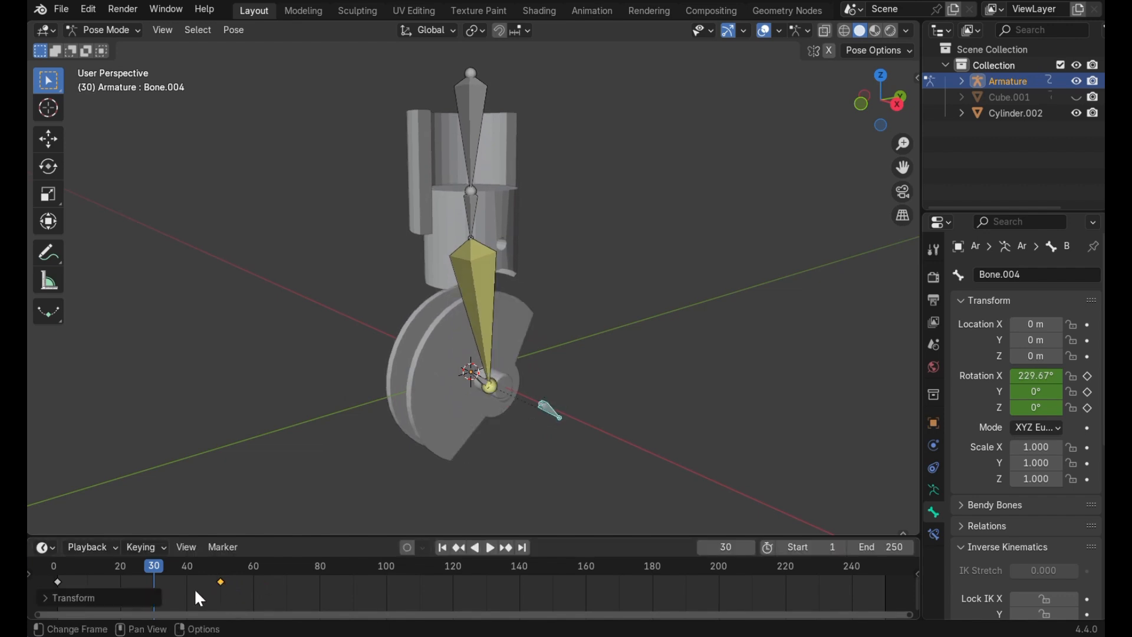
Return to frame 1 and play the shortened crank animation to check its motion, then stop playback
{"action": "left_click", "coordinate": [154, 571]}
{"action": "left_click_drag", "start_coordinate": [153, 567], "coordinate": [57, 565]}
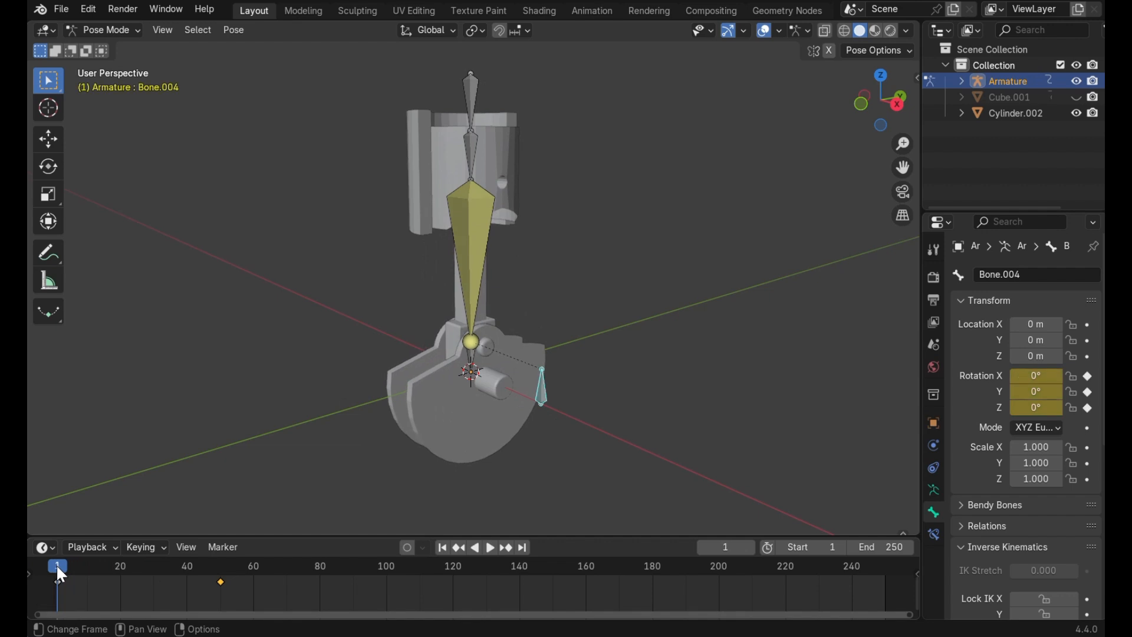
{"action": "key", "text": "space"}
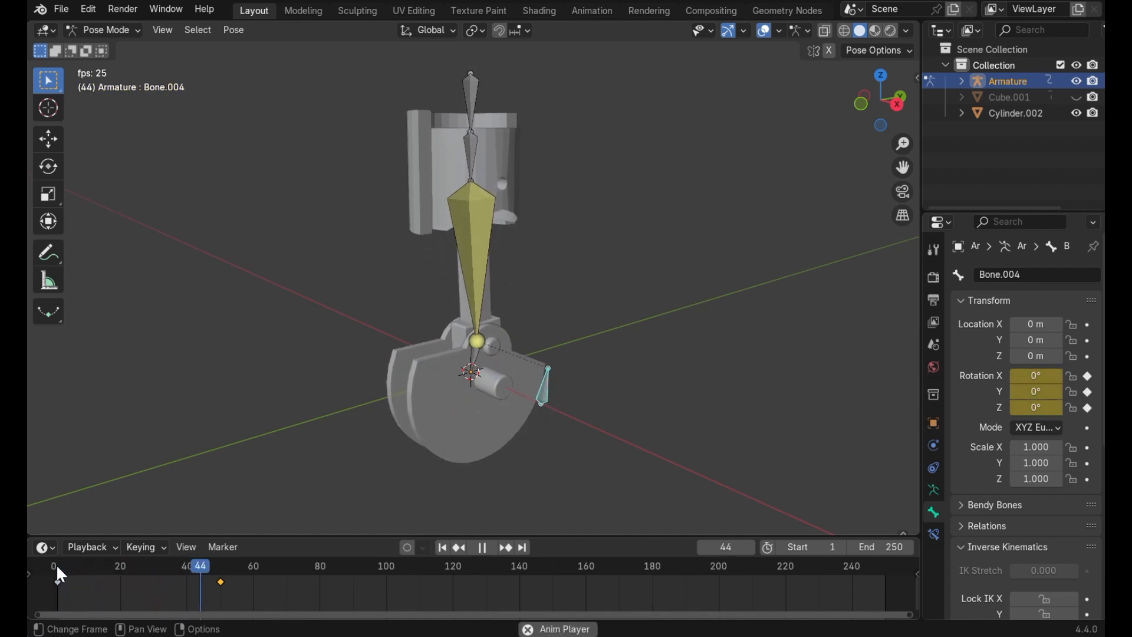
{"action": "key", "text": "space"}
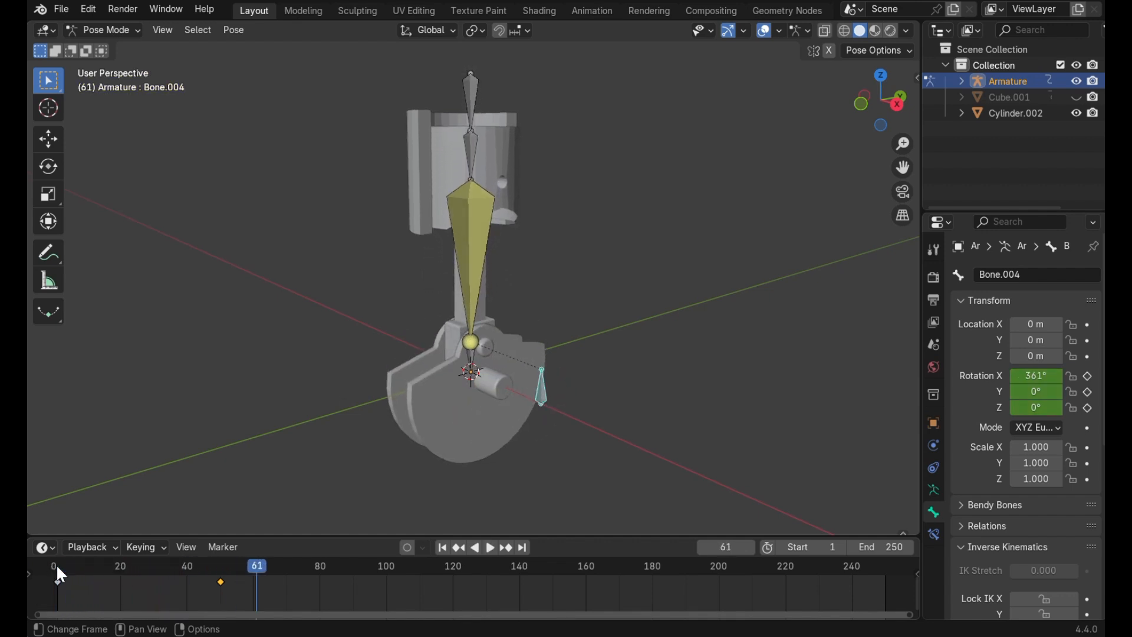
Go to frame 50 and set the F-curve extrapolation of the control bone's rotation keyframes to Make Cyclic (F-Modifier)
{"action": "left_click", "coordinate": [222, 566]}
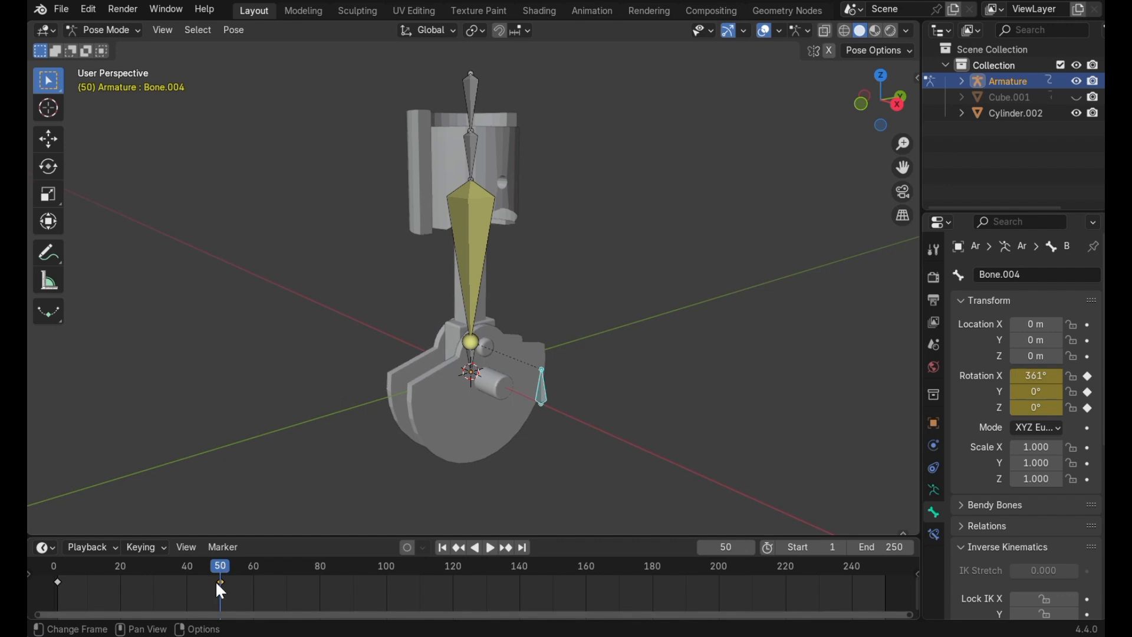
{"action": "key", "text": "shift+e"}
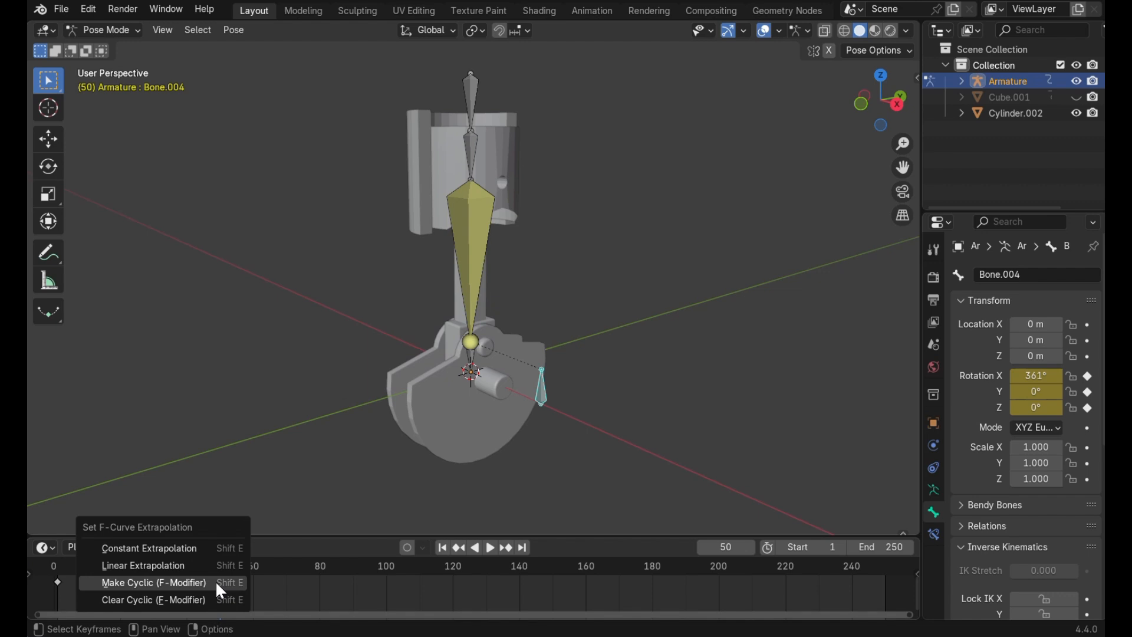
{"action": "left_click", "coordinate": [217, 584]}
Play the cyclic animation and switch the viewport shading to Material Preview
{"action": "key", "text": "space"}
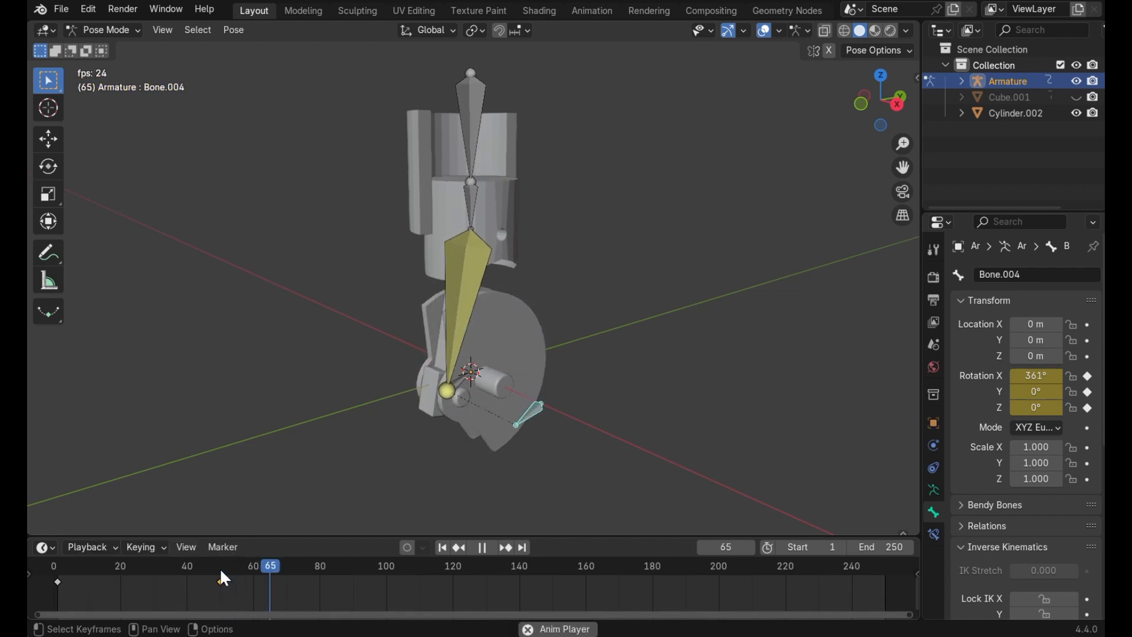
{"action": "middle_click_drag", "start_coordinate": [493, 377], "coordinate": [436, 376]}
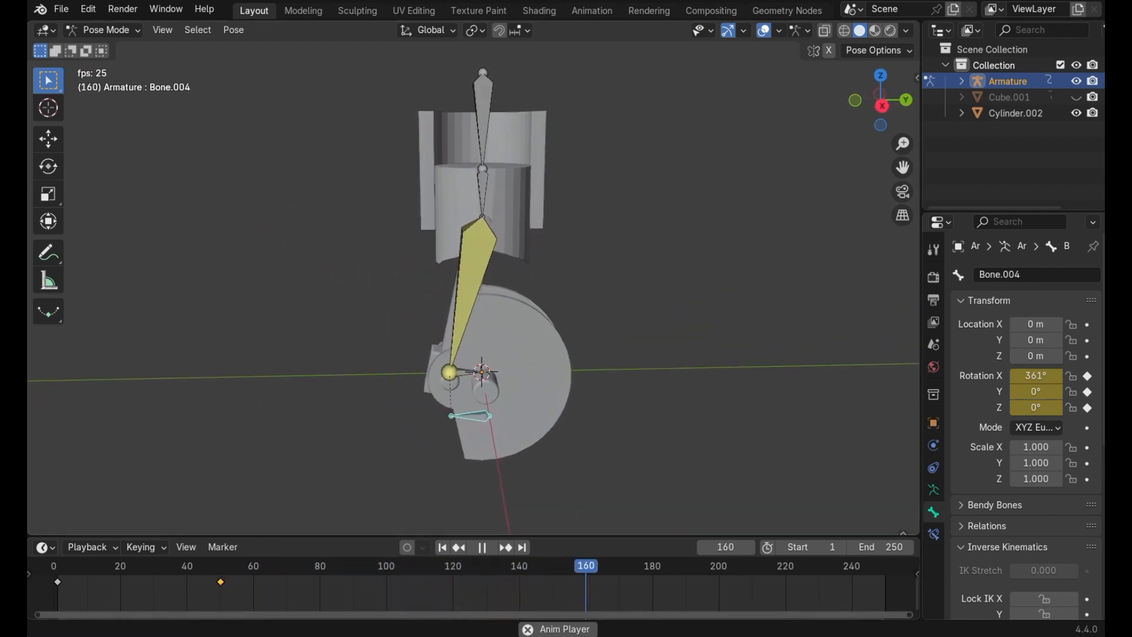
{"action": "left_click", "coordinate": [875, 31]}
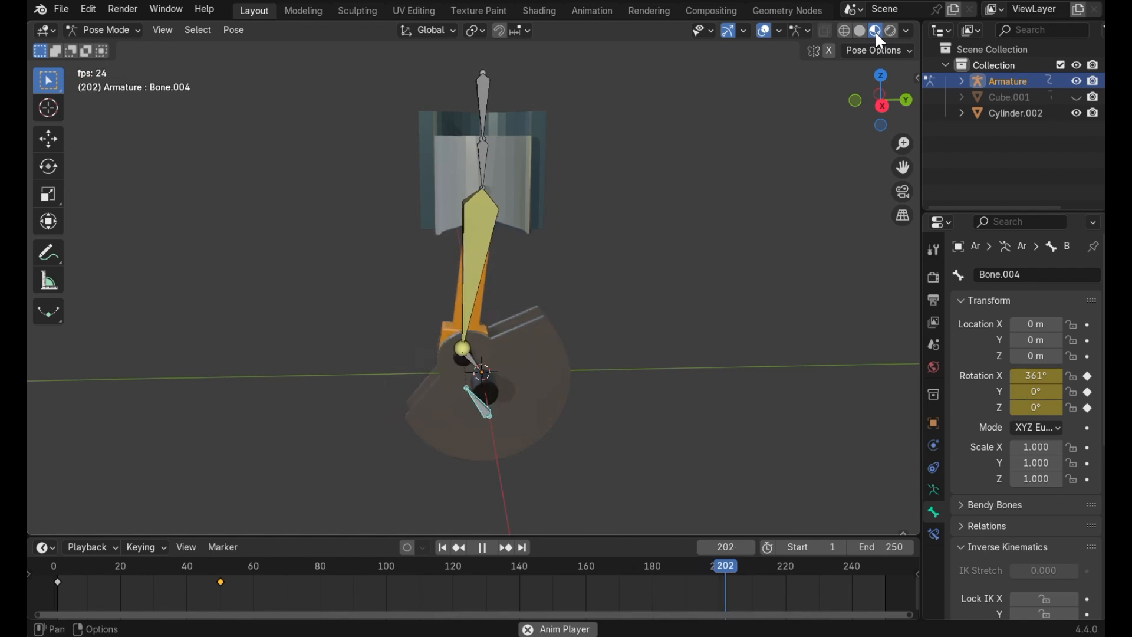
{"action": "scroll", "coordinate": [688, 231], "scroll_direction": "down", "scroll_amount": 5}
{"action": "scroll", "coordinate": [685, 227], "scroll_direction": "right", "scroll_amount": 2}
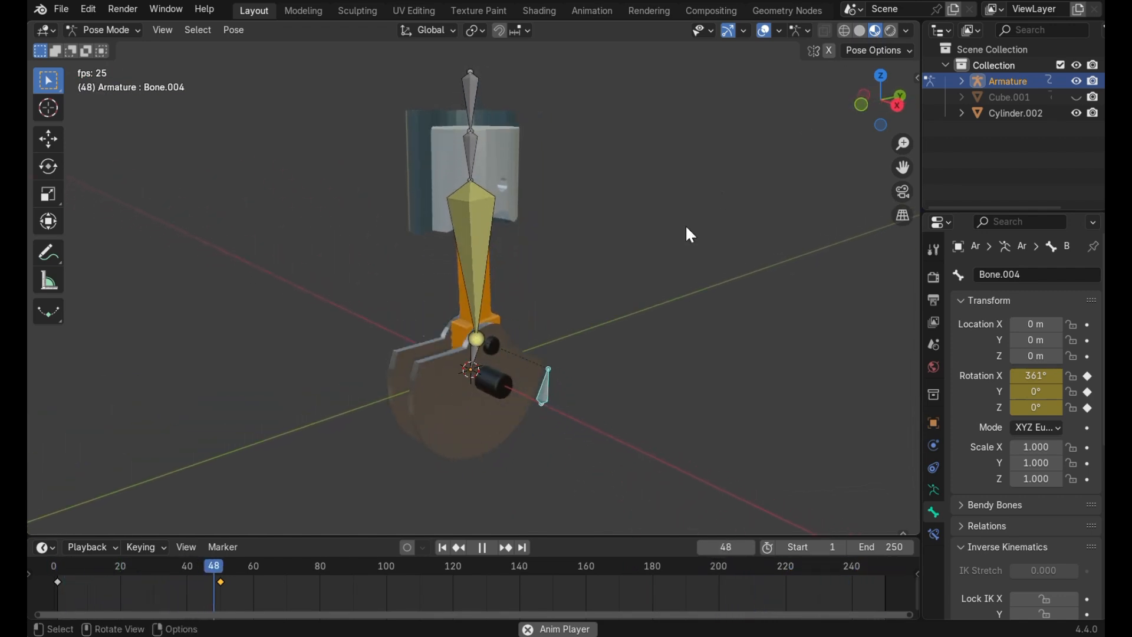
Open the choice of interaction modes for the armature
{"action": "left_click", "coordinate": [100, 29]}
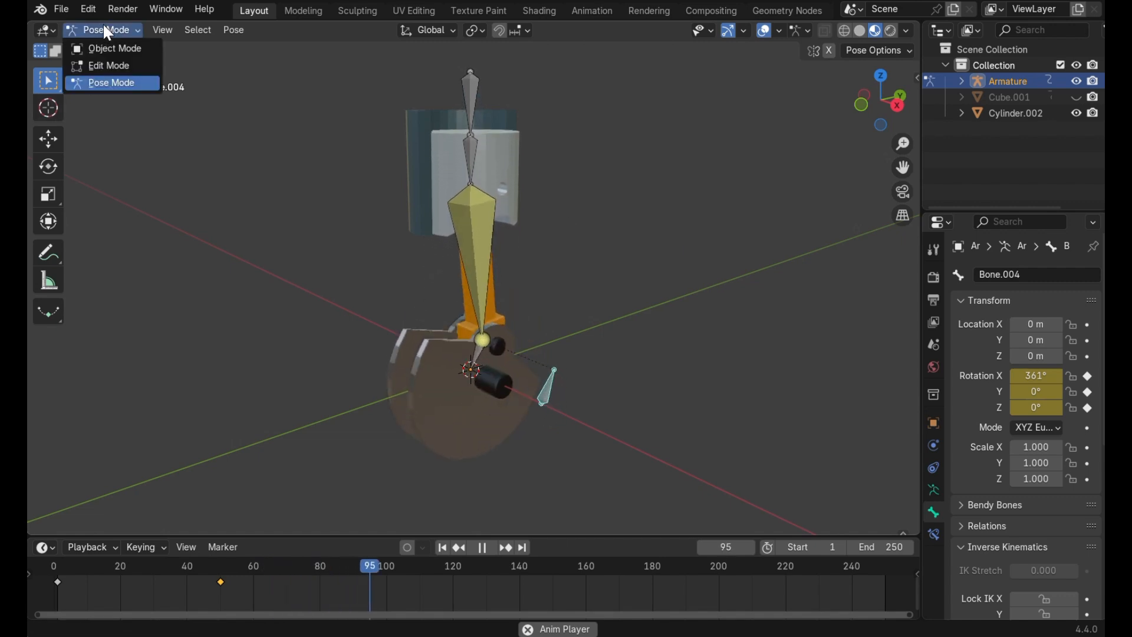